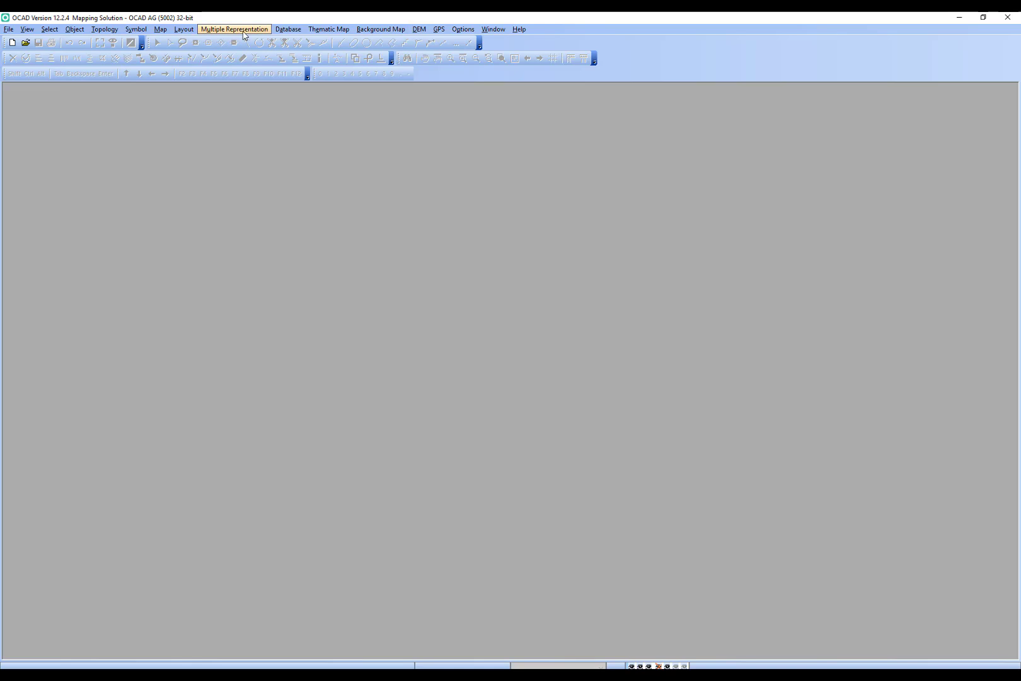
left_click(262, 32)
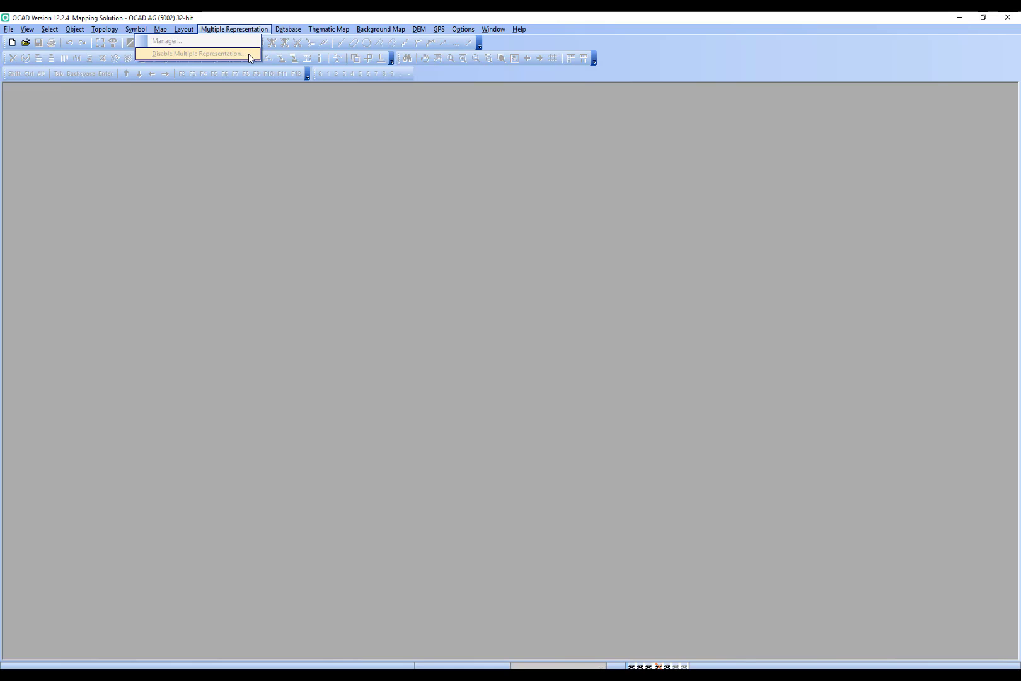
left_click(242, 35)
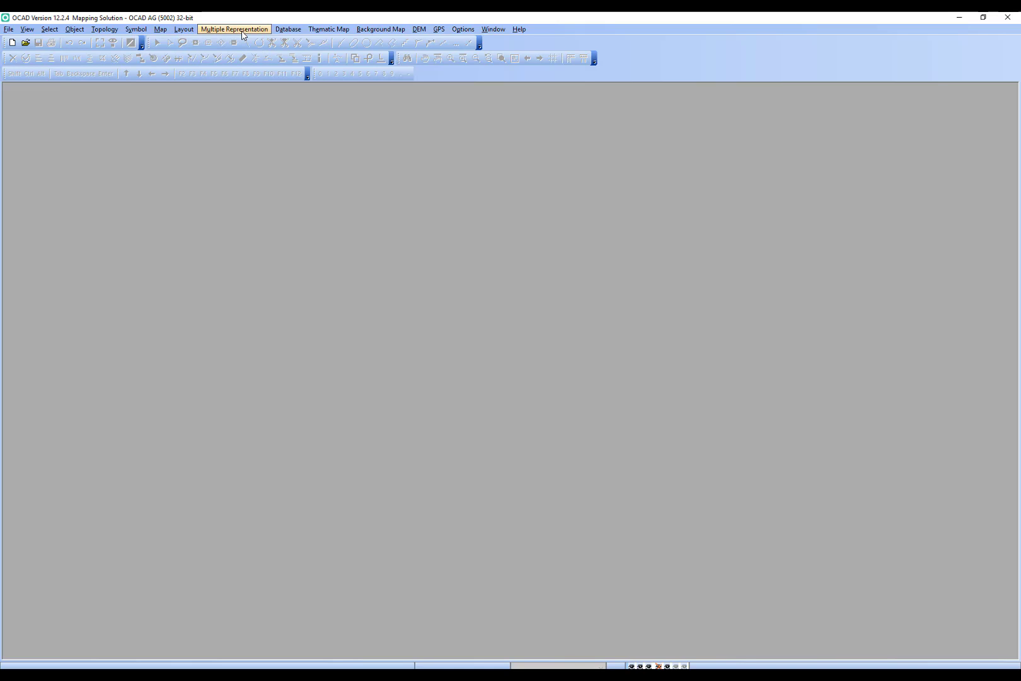
Open the recently used map file St Moritz_webinar_empty.ocd.
left_click(9, 30)
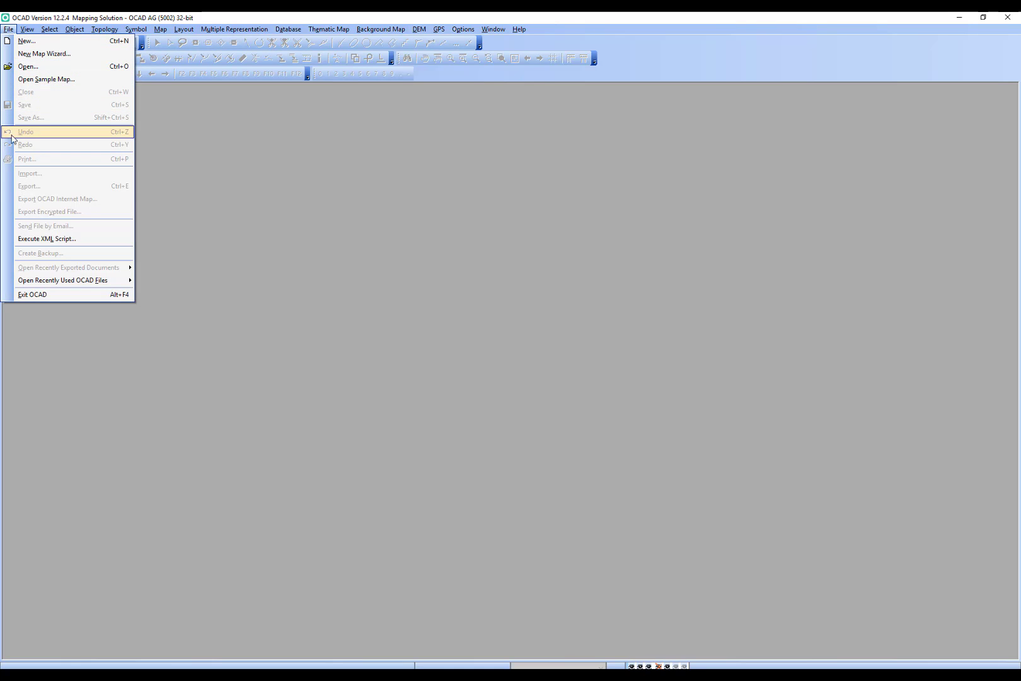
mouse_move(38, 280)
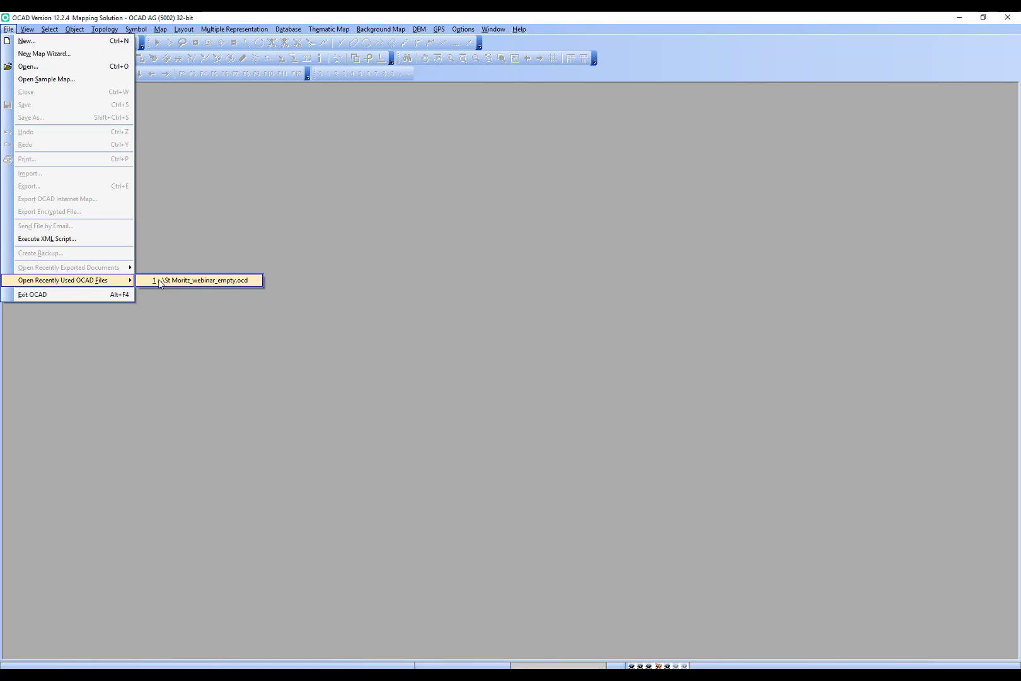
left_click(204, 281)
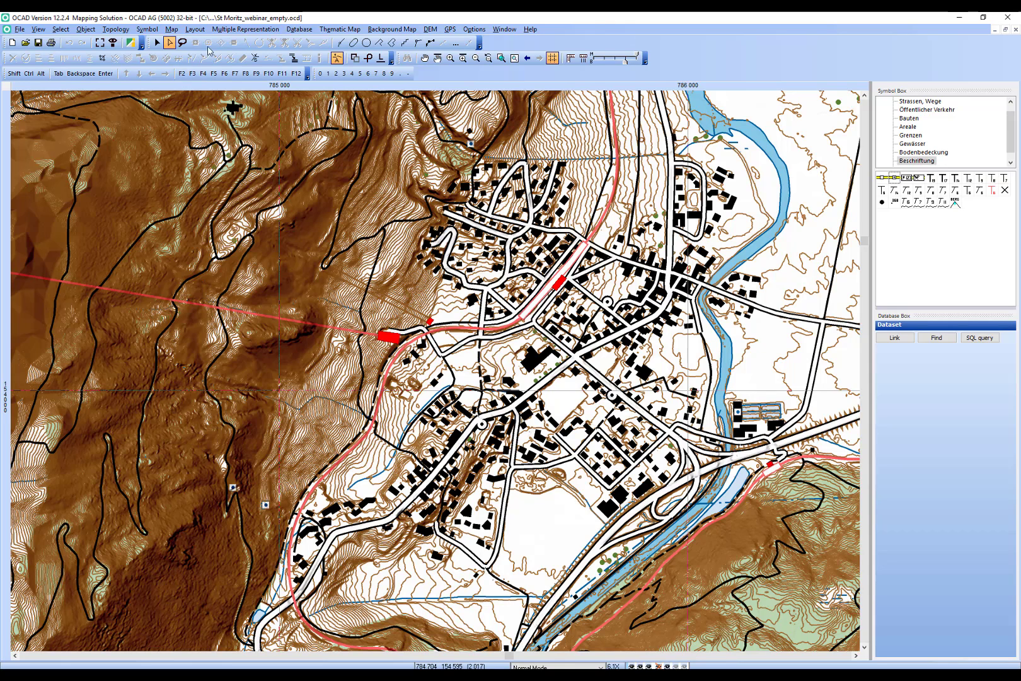
Open the Multiple Representation Manager and enable multiple representation for the map.
left_click(235, 29)
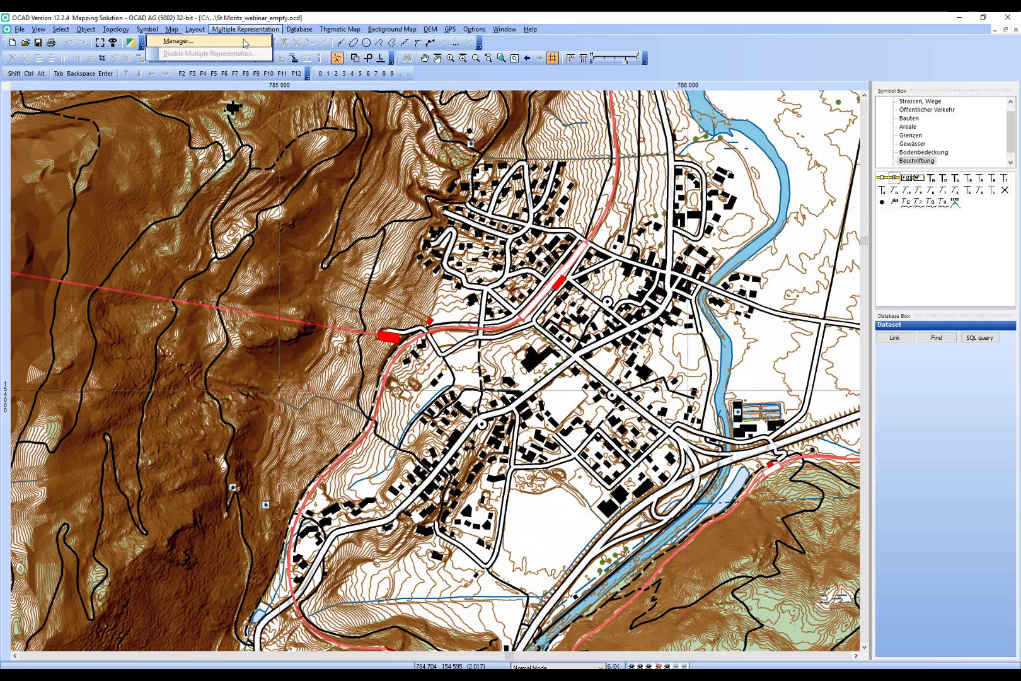
left_click(245, 43)
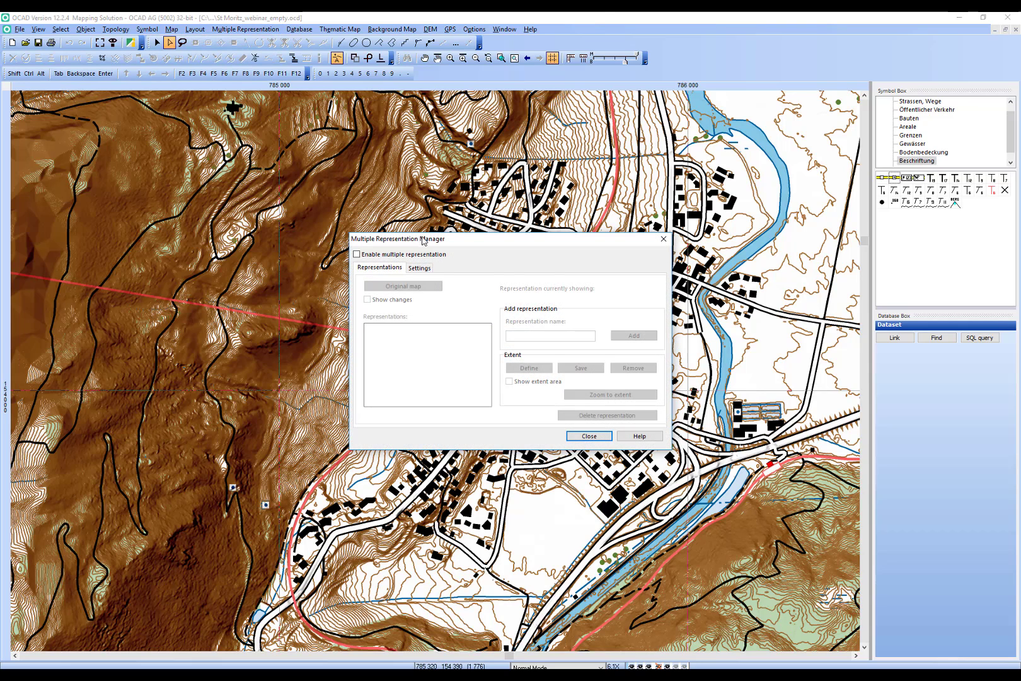
left_click_drag(461, 242, 451, 189)
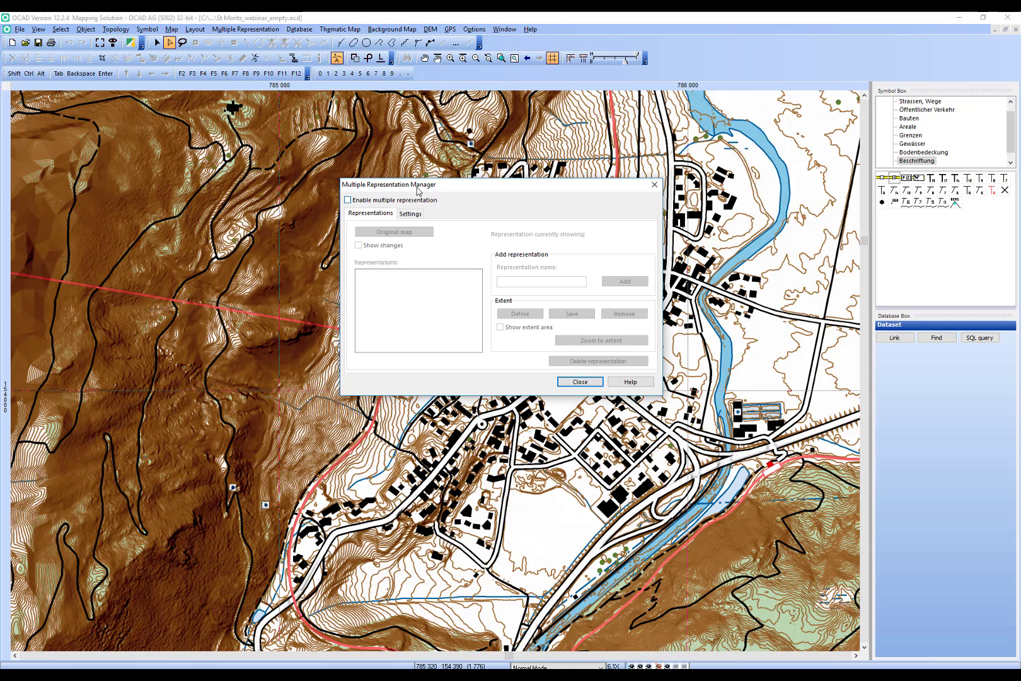
left_click_drag(459, 191, 442, 192)
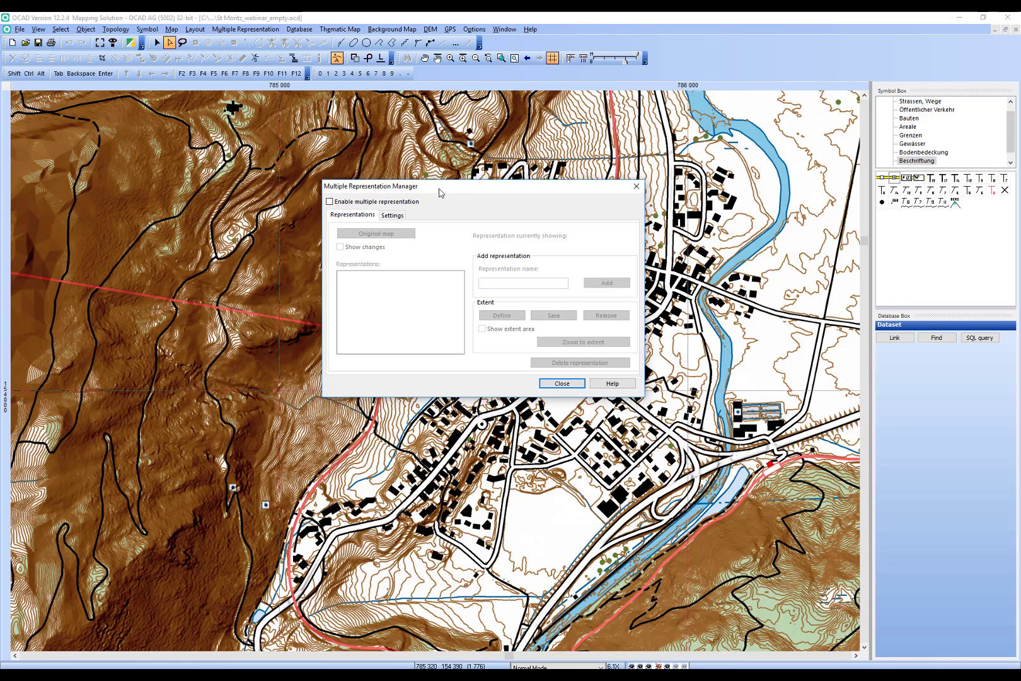
left_click(330, 202)
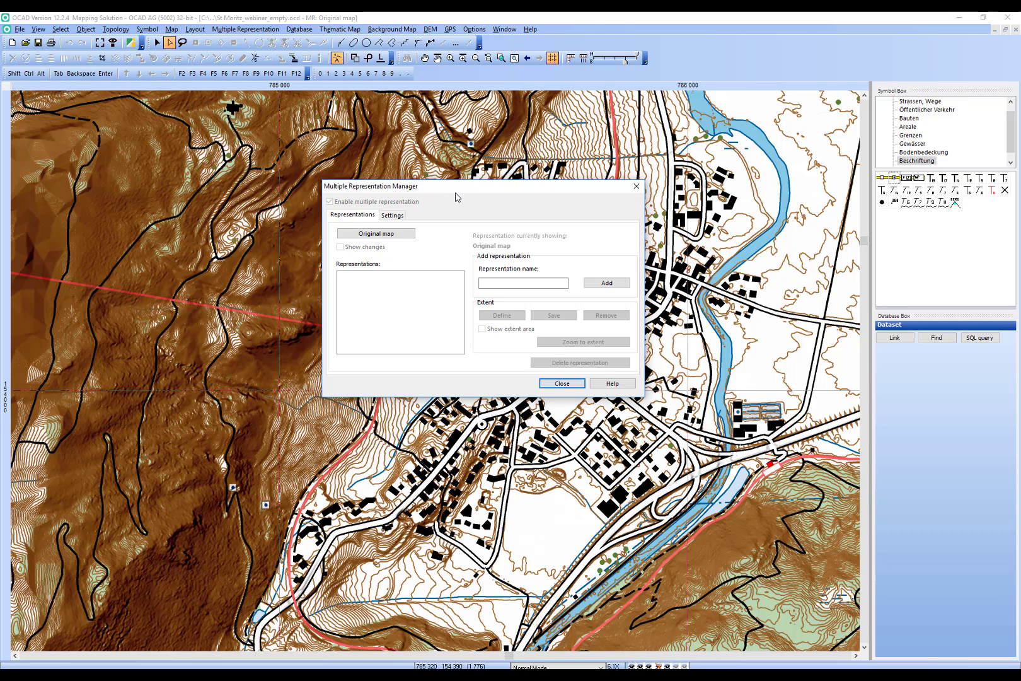
Add a representation named Summer to the map.
left_click_drag(464, 194, 535, 251)
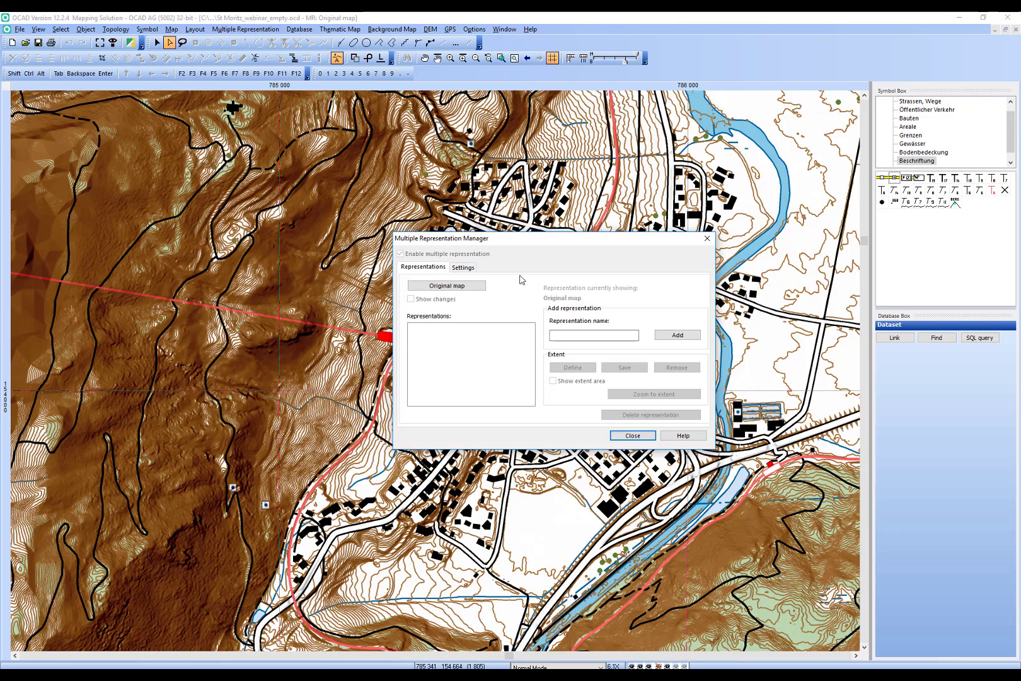
left_click_drag(521, 243, 522, 227)
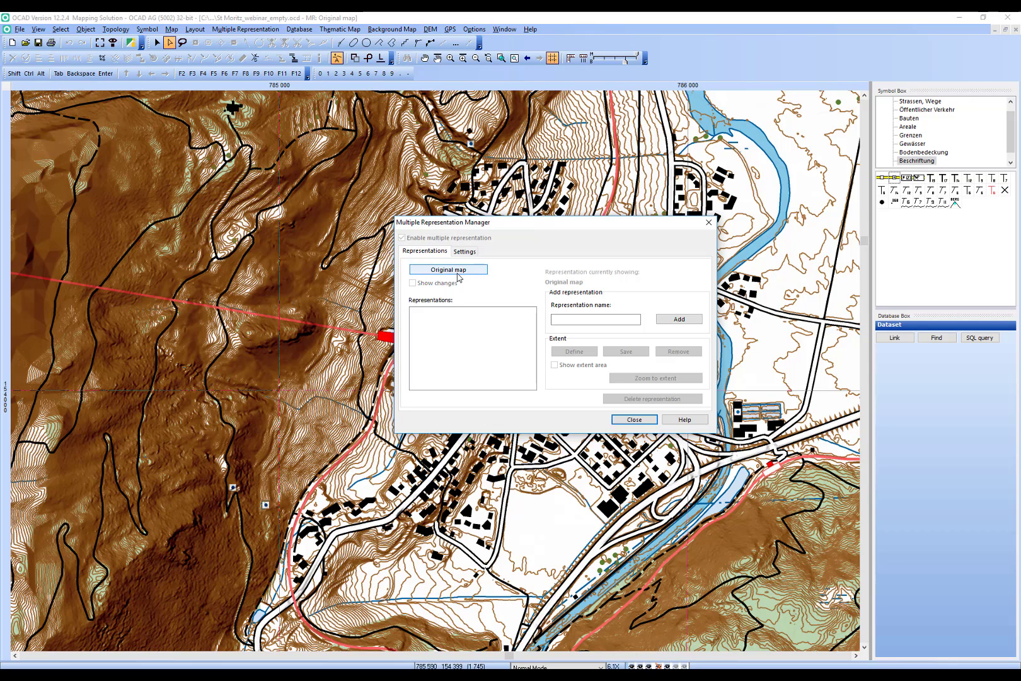
left_click_drag(511, 225, 530, 245)
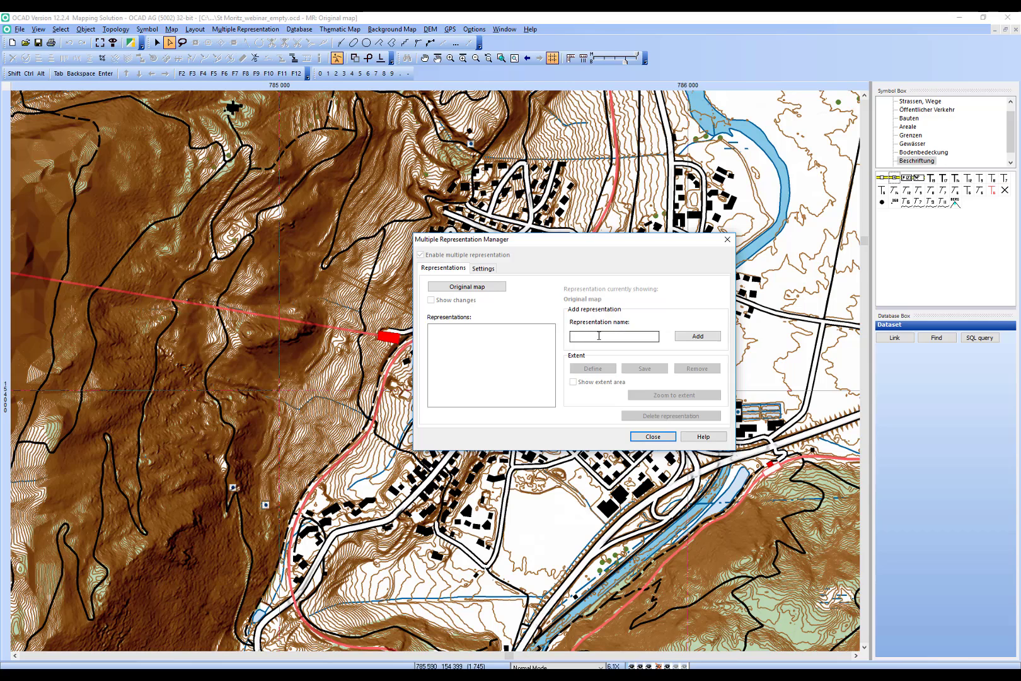
left_click(625, 338)
left_click_drag(592, 242, 611, 244)
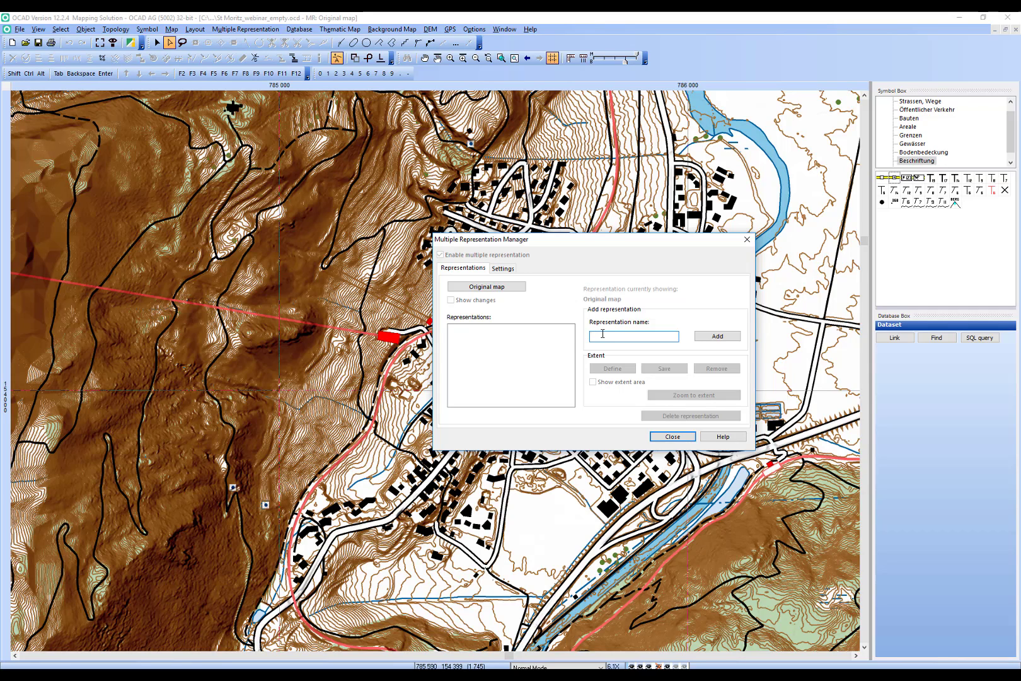
type("Summer")
left_click(708, 338)
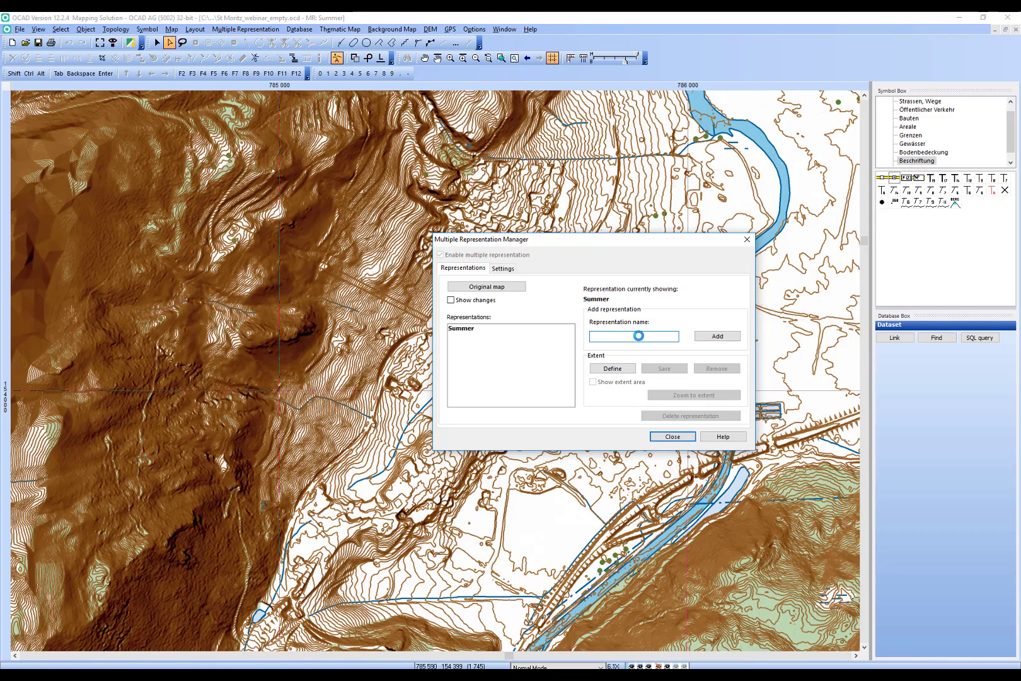
Add a second representation named Winter and switch the display back to the original map.
type("Winter")
left_click(720, 339)
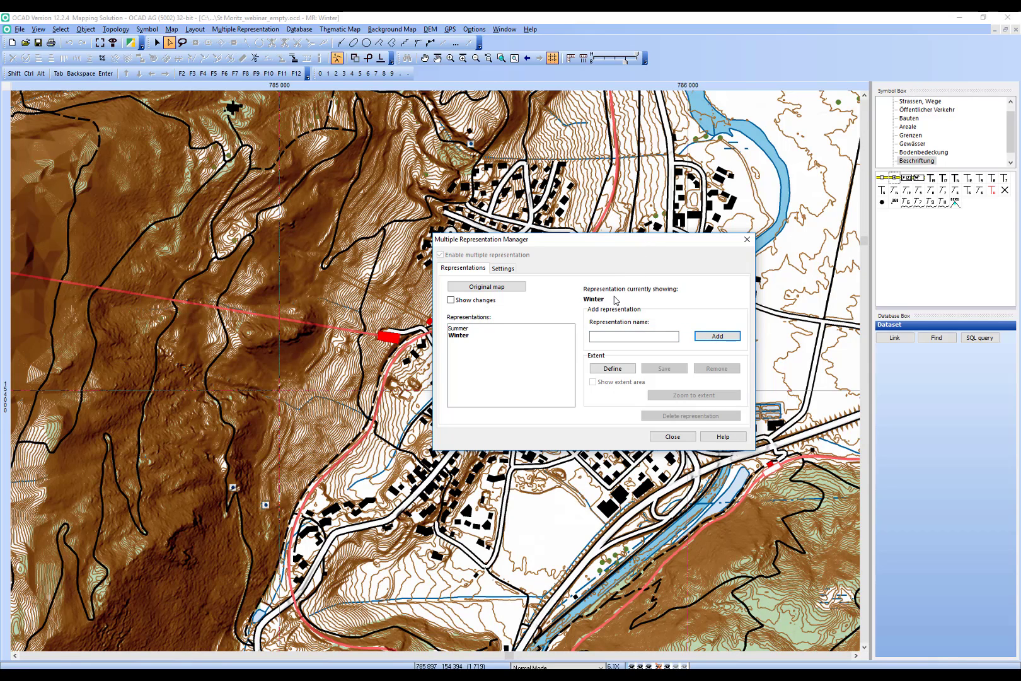
left_click(521, 292)
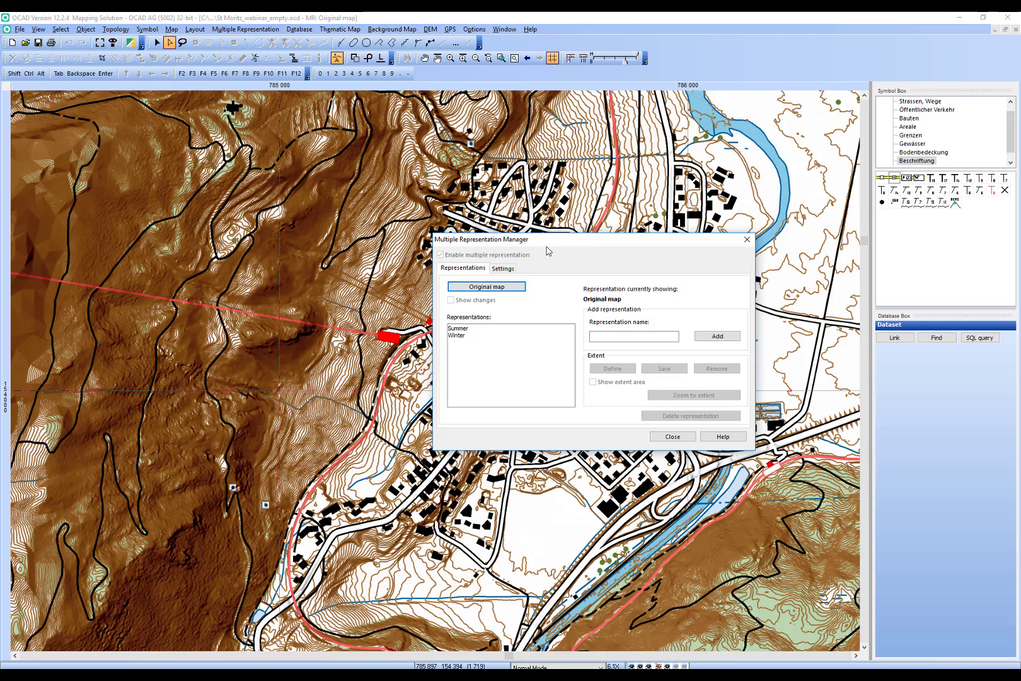
left_click_drag(551, 245, 790, 305)
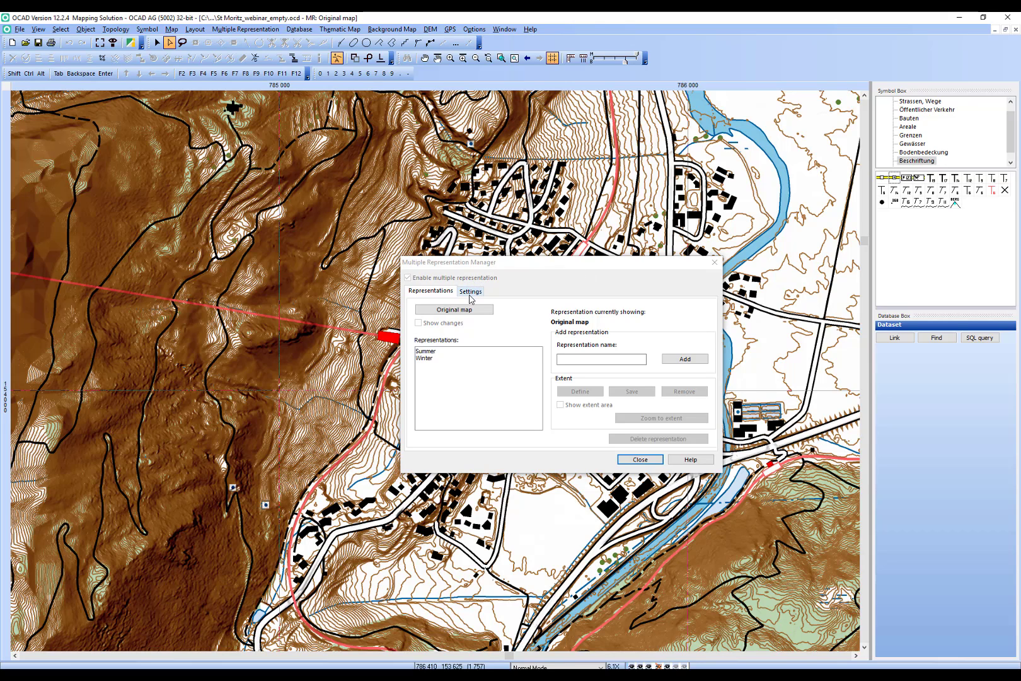
Set the delete-object behaviour to Ask every object in the Multiple Representation Manager's settings.
left_click(471, 297)
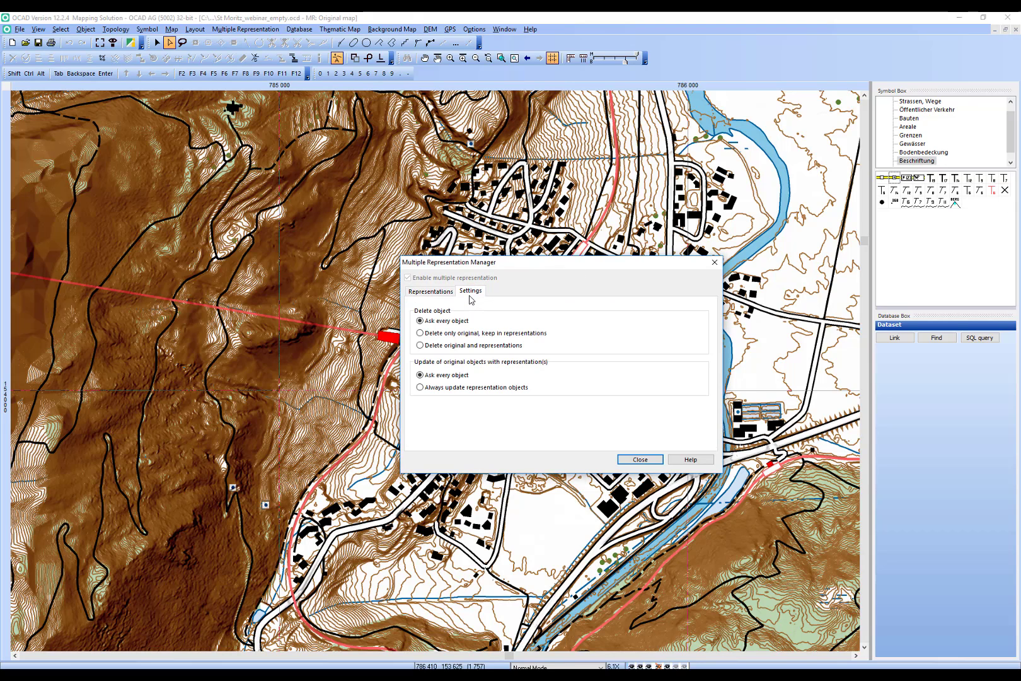
left_click_drag(525, 265, 589, 254)
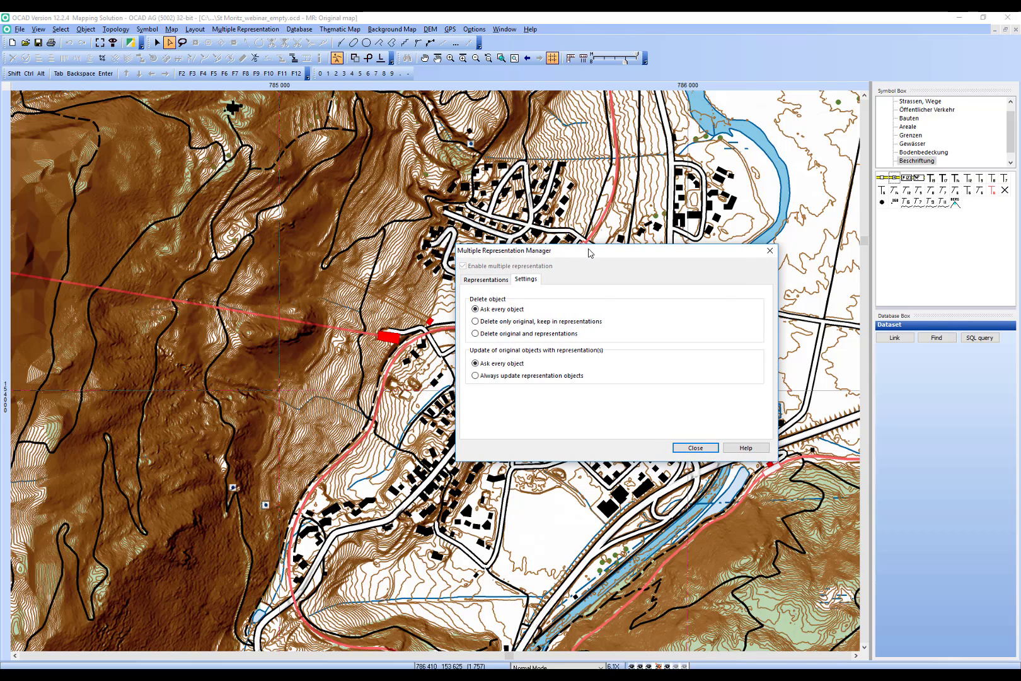
left_click(475, 308)
left_click_drag(569, 253, 706, 253)
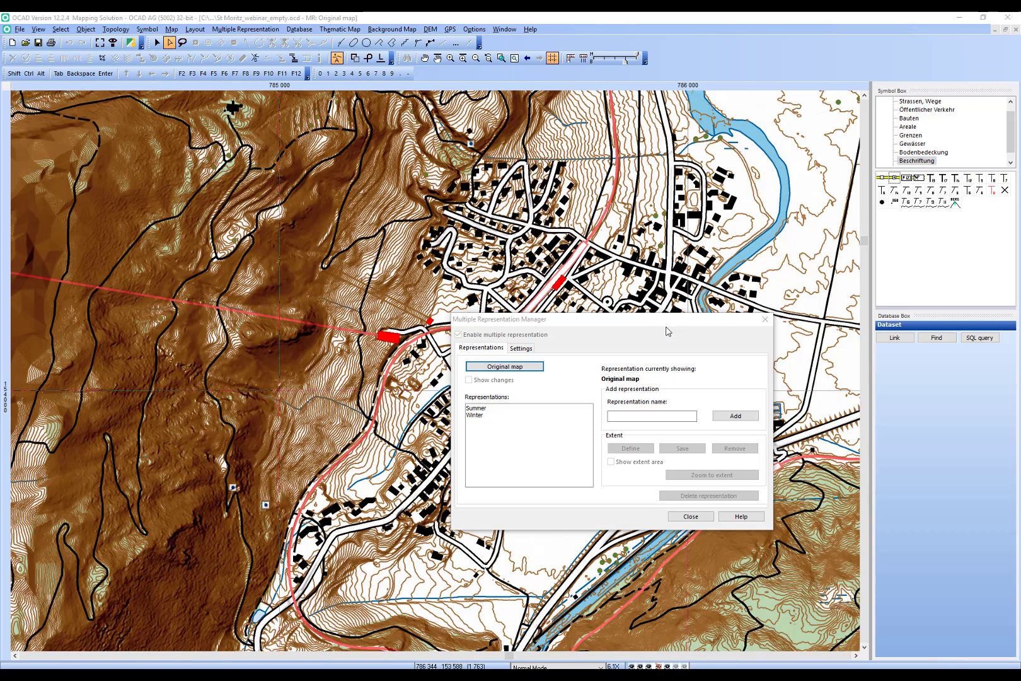
Uncover the village on the original map and label the railway station Celarina with the 810.000 Bahnhof text symbol.
left_click_drag(657, 325, 722, 291)
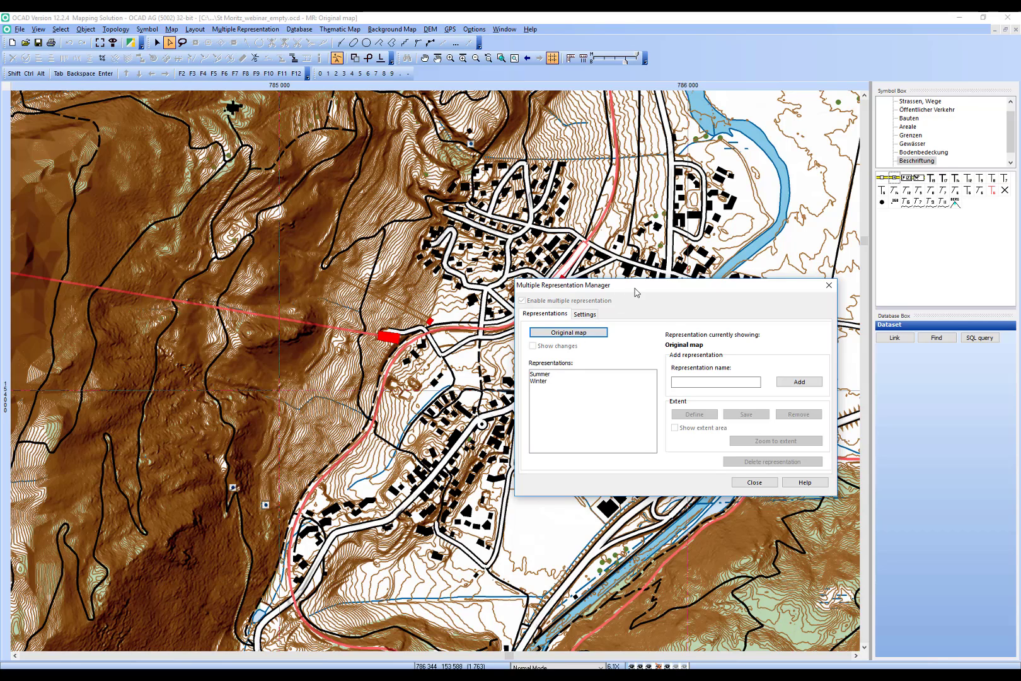
left_click_drag(637, 291, 665, 331)
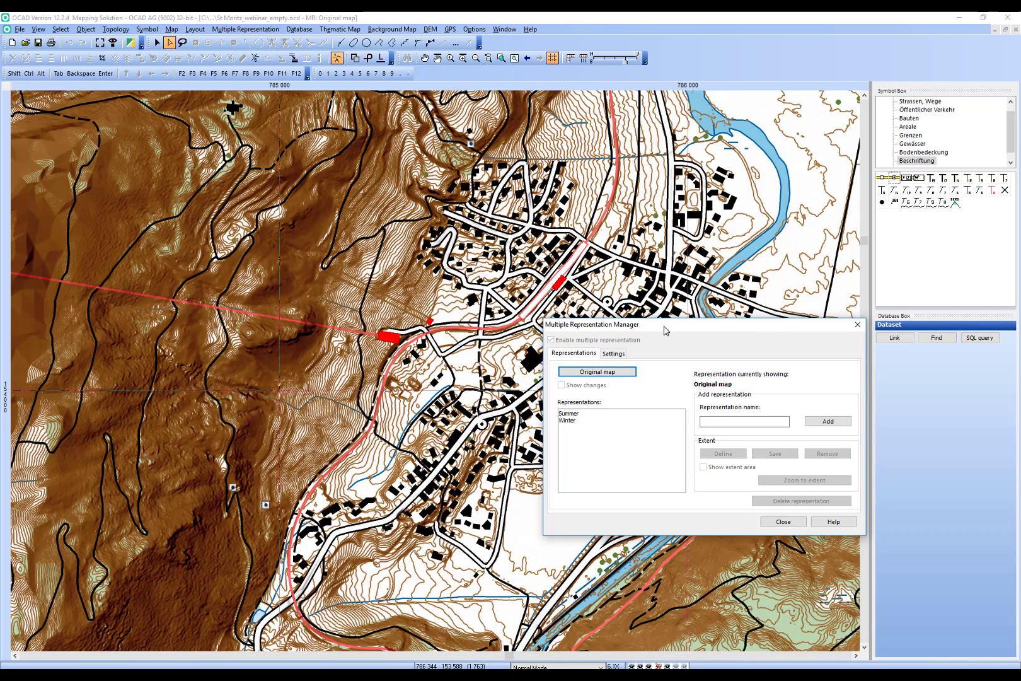
left_click_drag(666, 331, 603, 310)
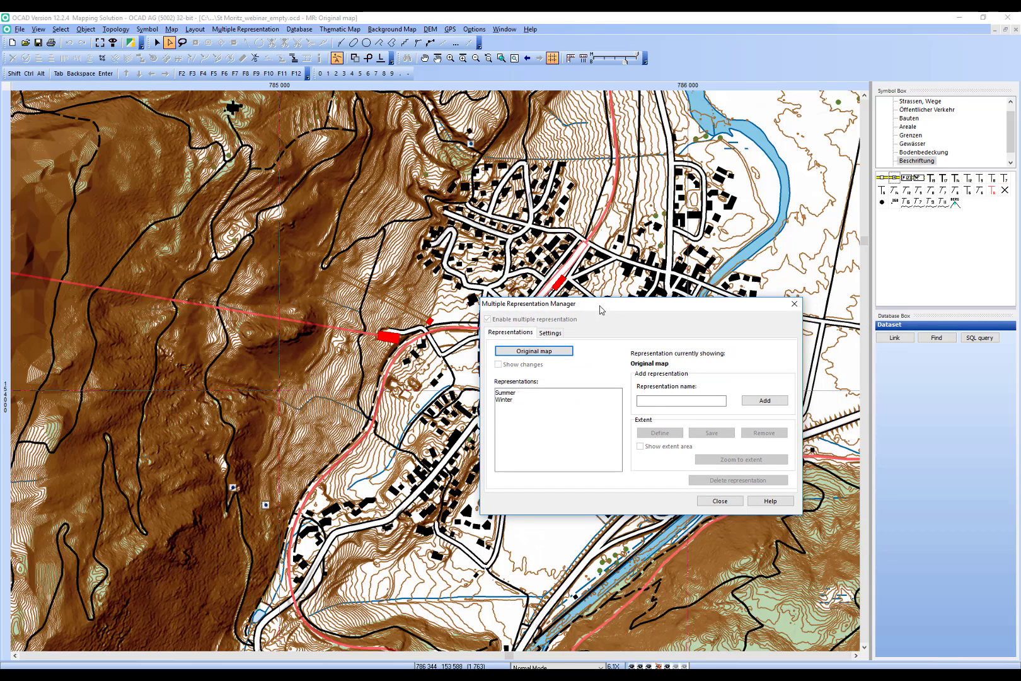
left_click_drag(602, 312, 699, 383)
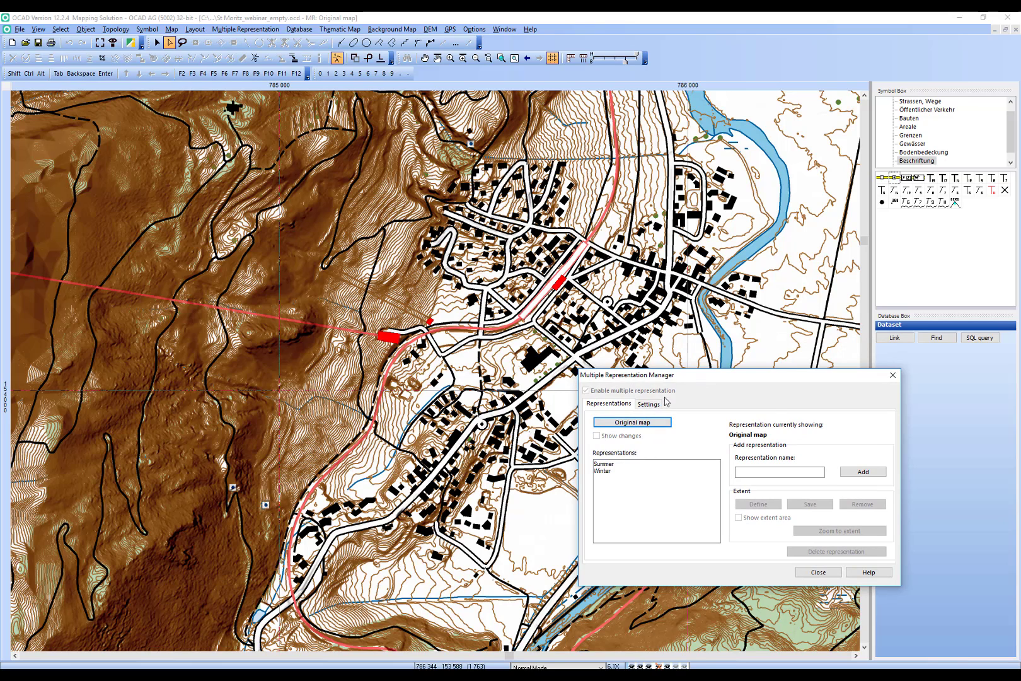
left_click_drag(693, 380, 719, 412)
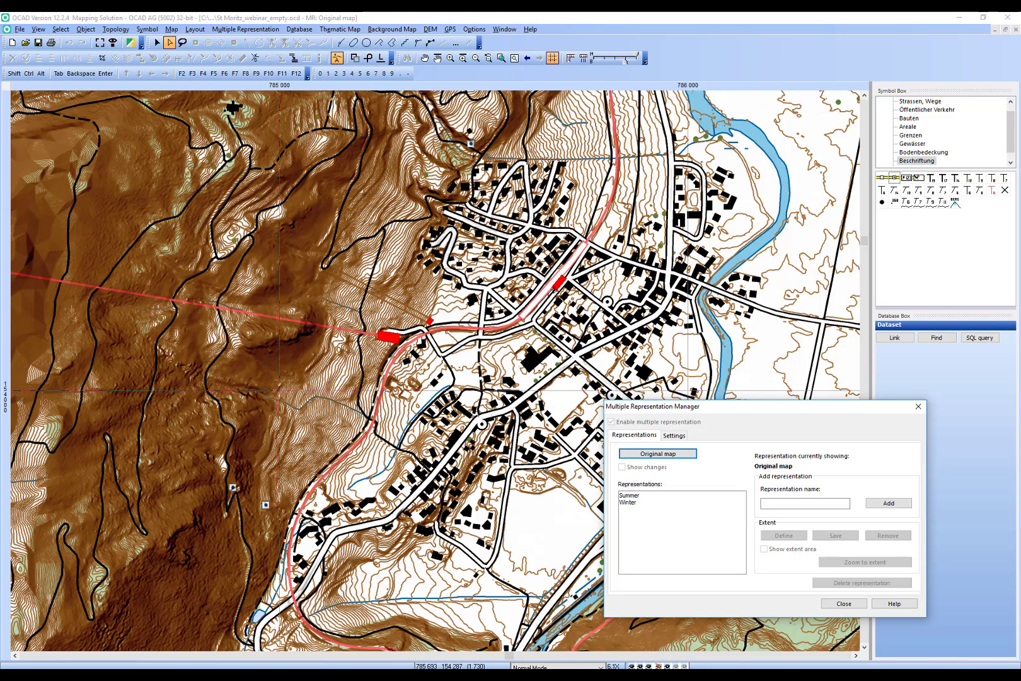
left_click(994, 191)
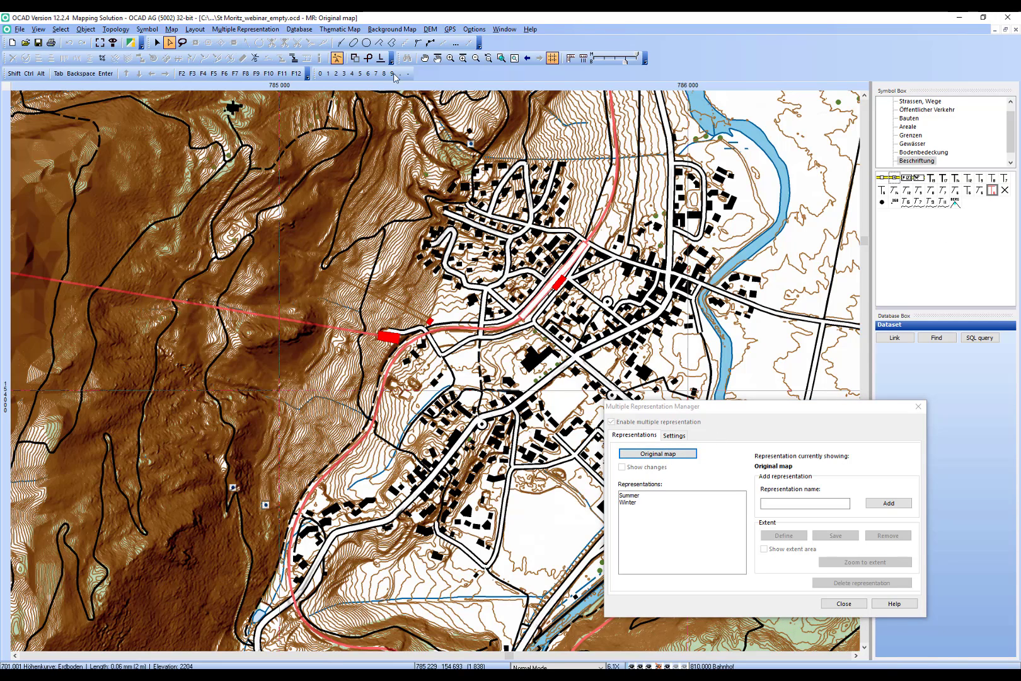
left_click(340, 42)
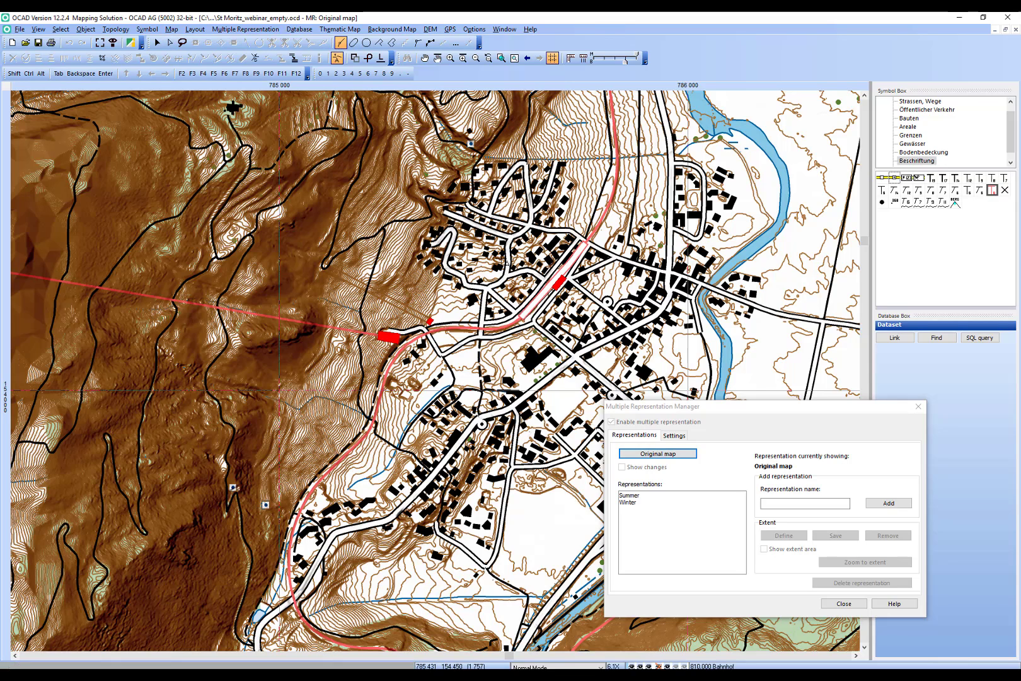
left_click(579, 290)
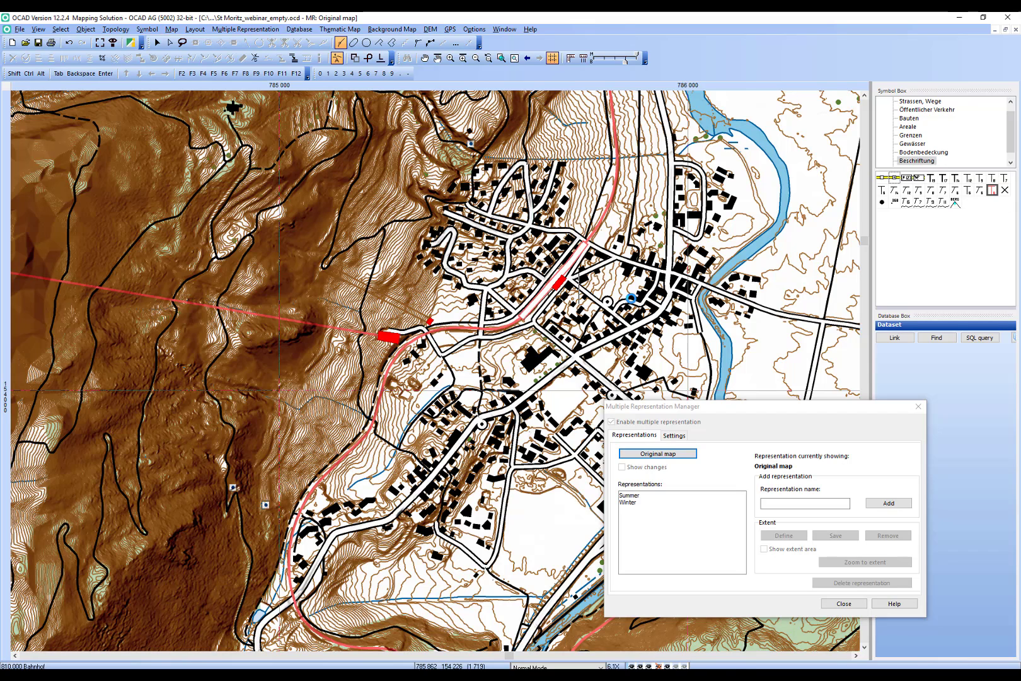
type("Celarina")
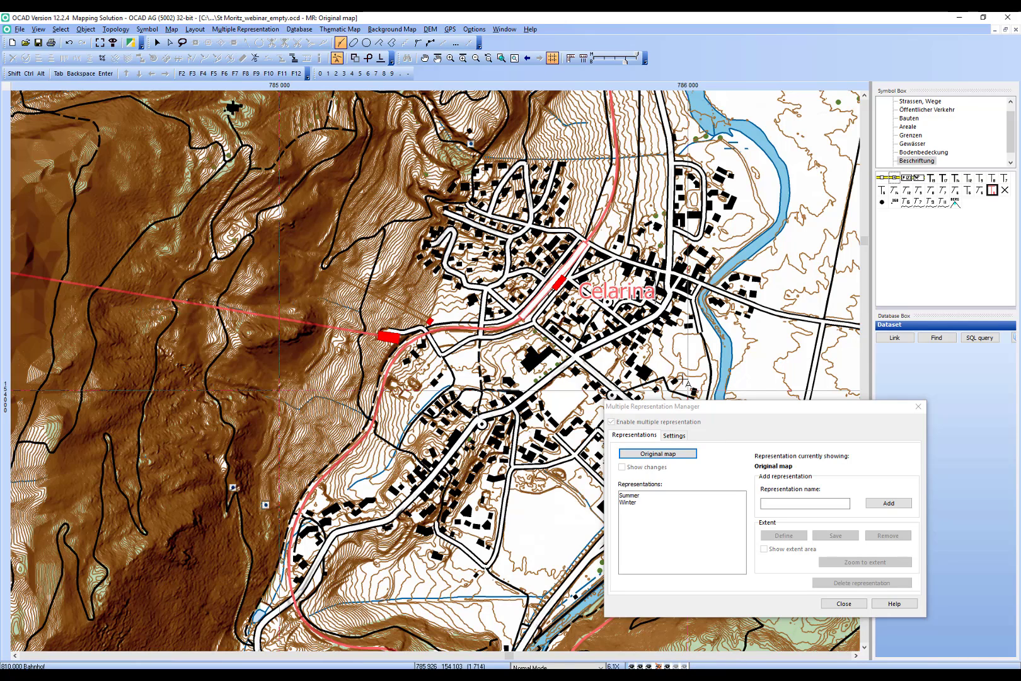
left_click_drag(693, 409, 738, 393)
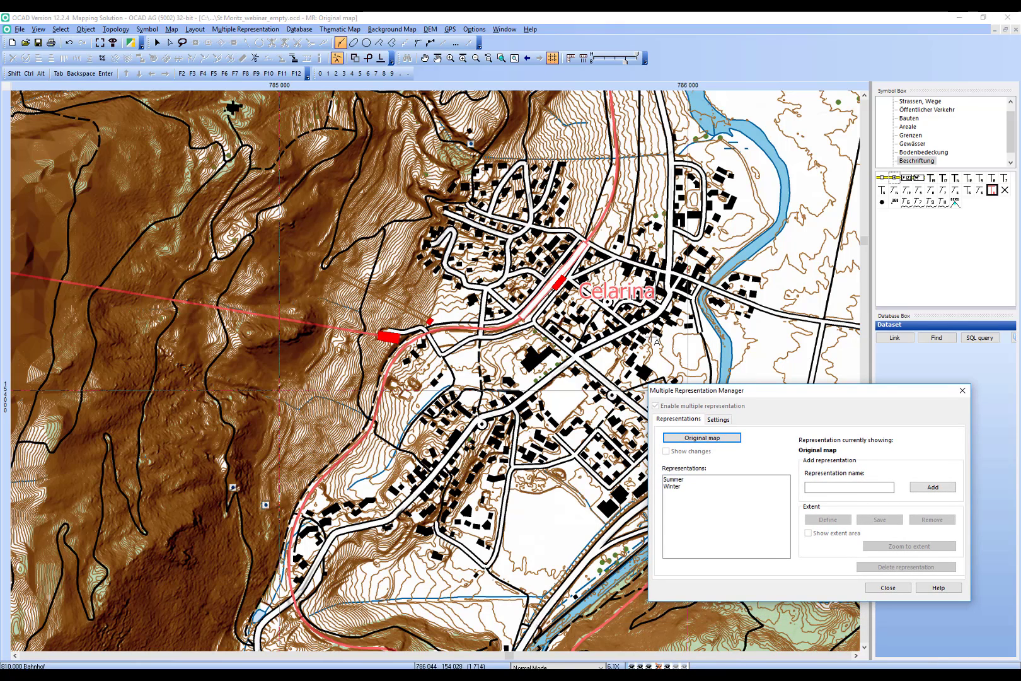
left_click(157, 43)
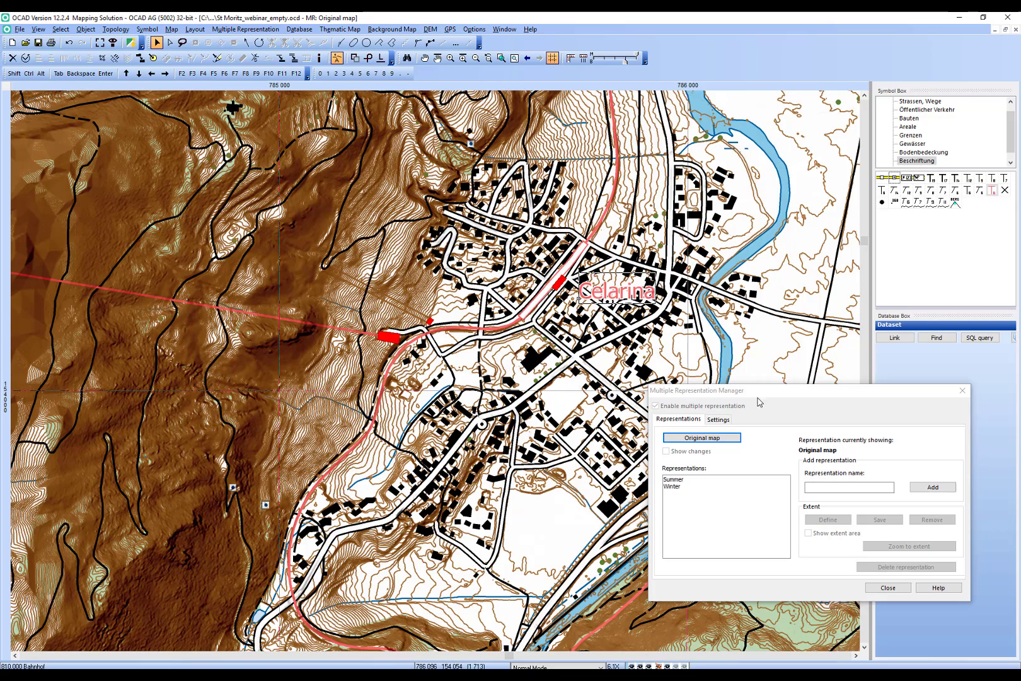
Switch the map display from the original map to the Summer representation.
left_click_drag(792, 397, 750, 386)
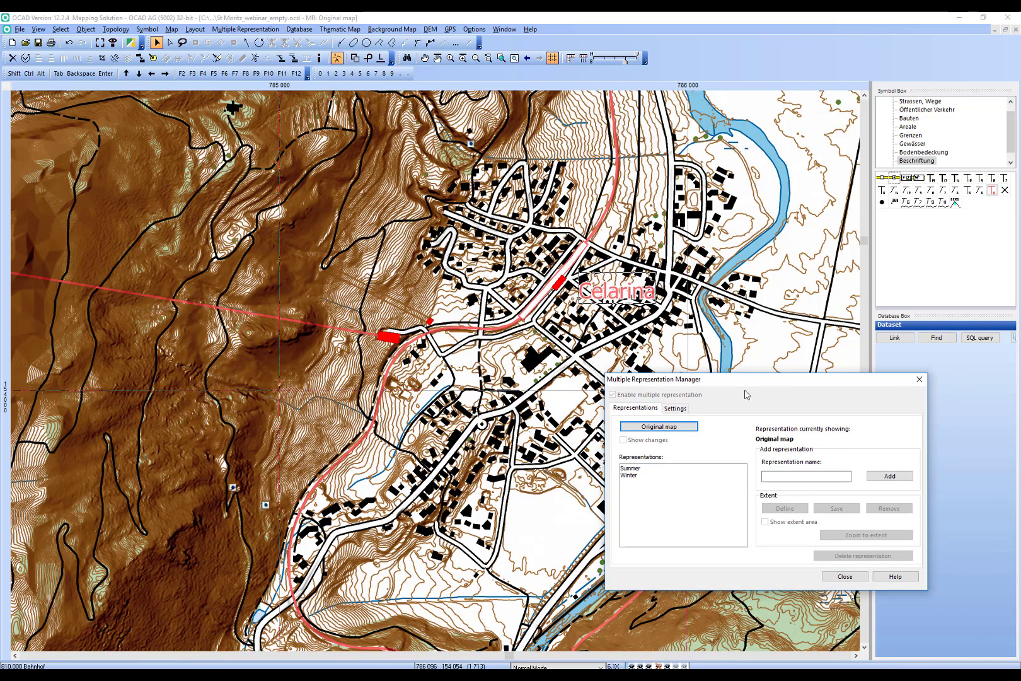
left_click(642, 470)
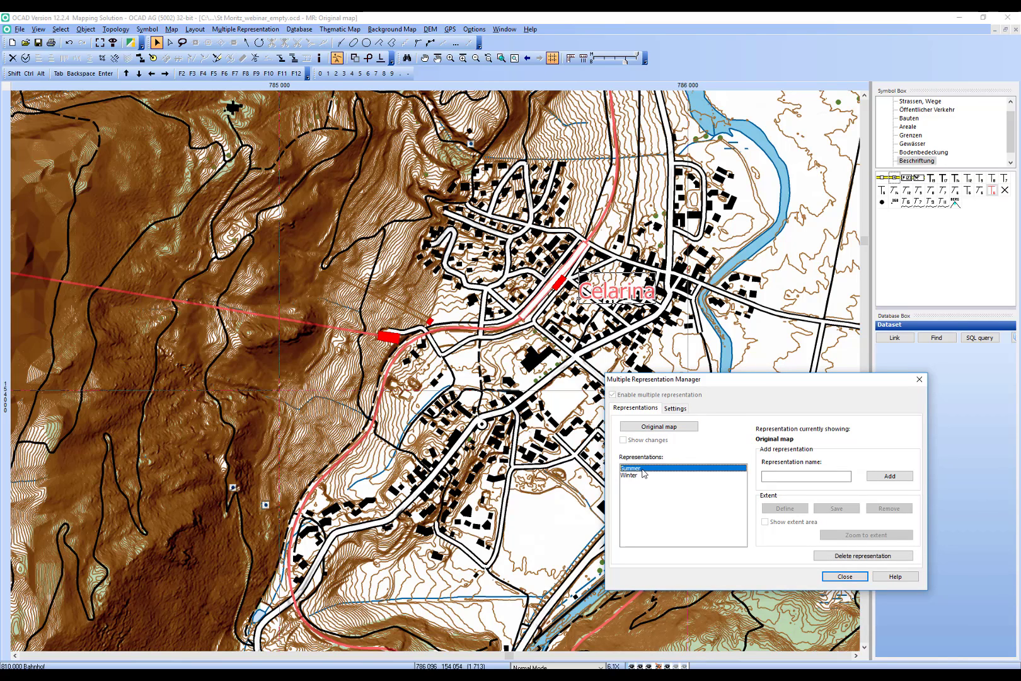
double_click(642, 471)
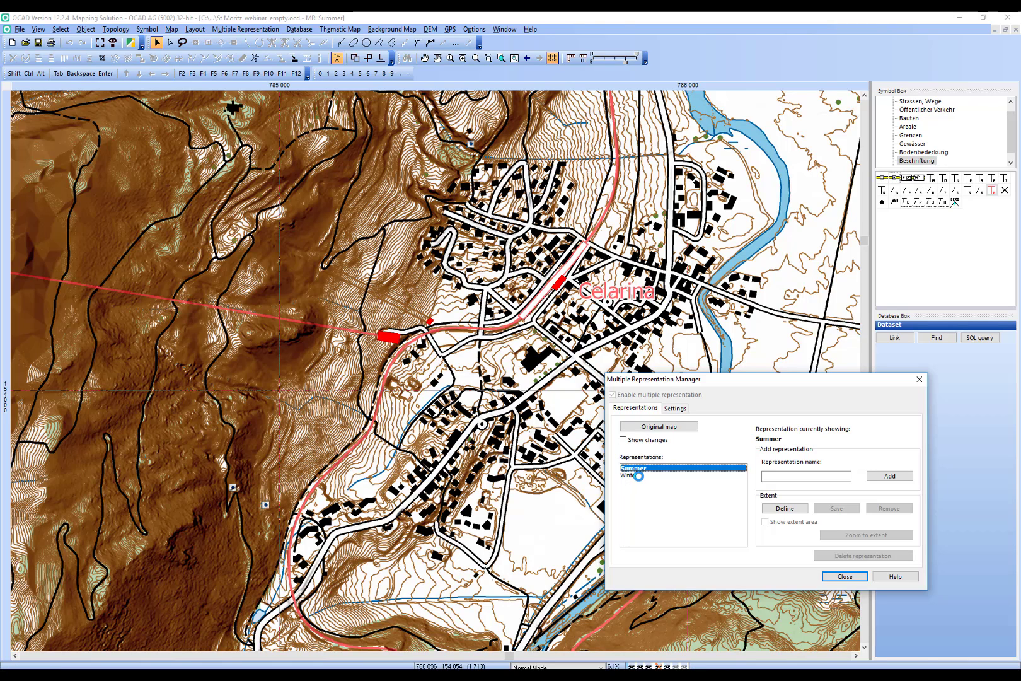
Display the Winter representation to check the Celarina station label there.
left_click(640, 477)
double_click(640, 478)
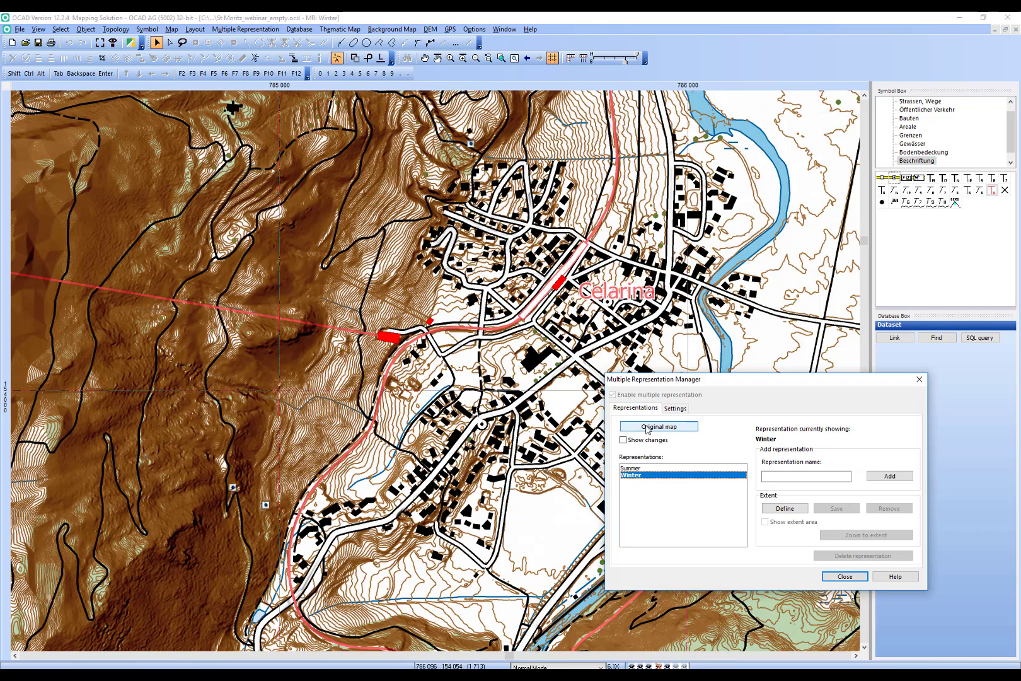
Return to the original map and move the Celarina label north of the railway station, clear of the village buildings.
left_click(647, 428)
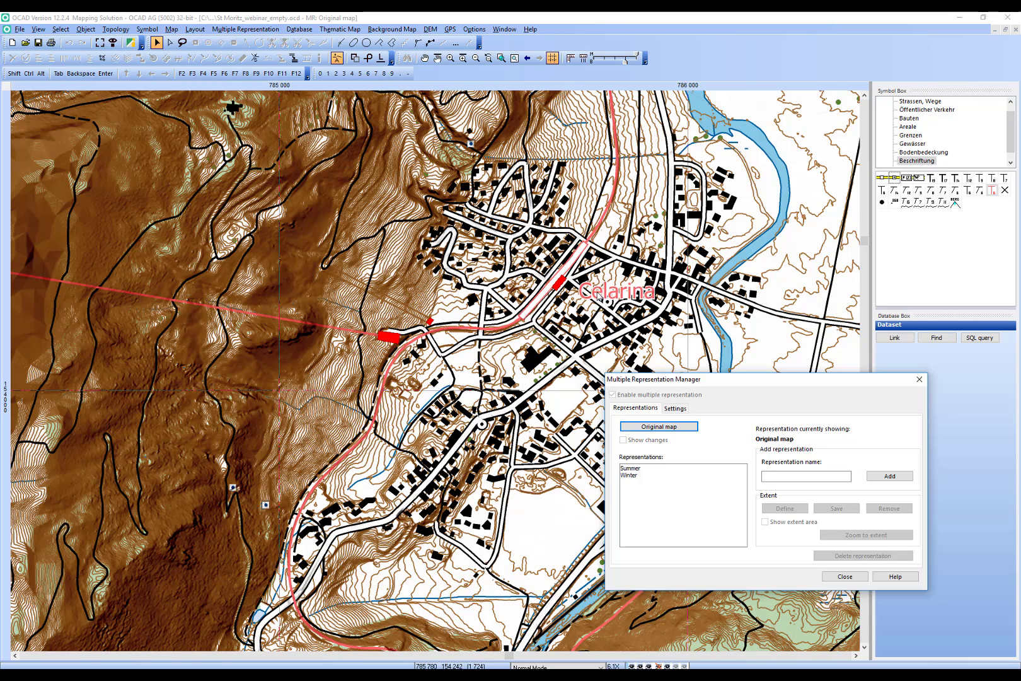
left_click(595, 298)
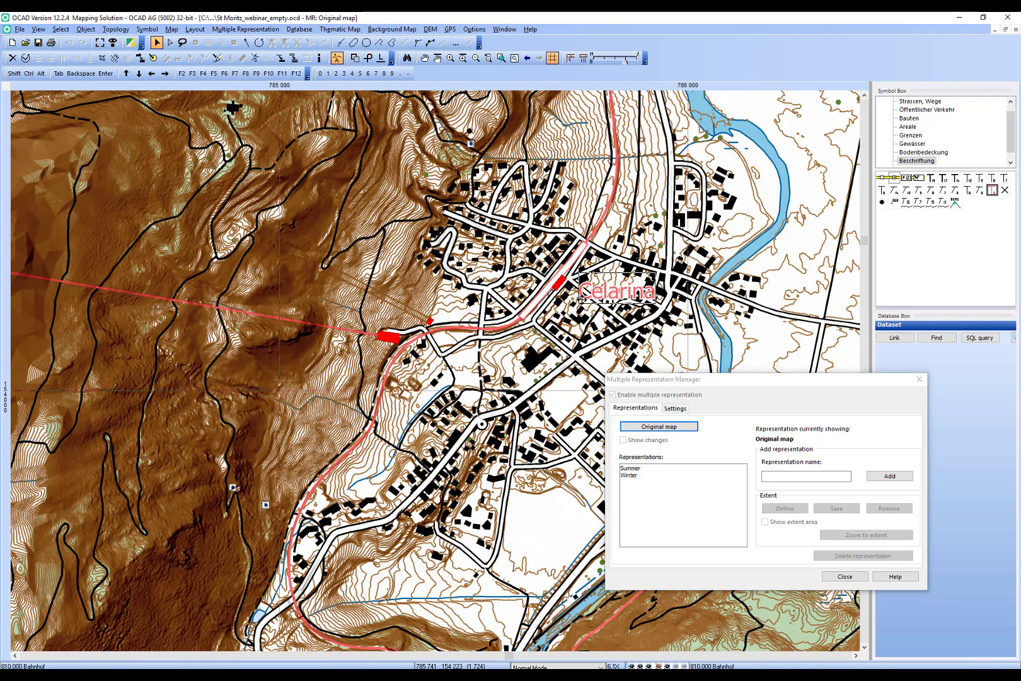
left_click_drag(579, 300, 582, 214)
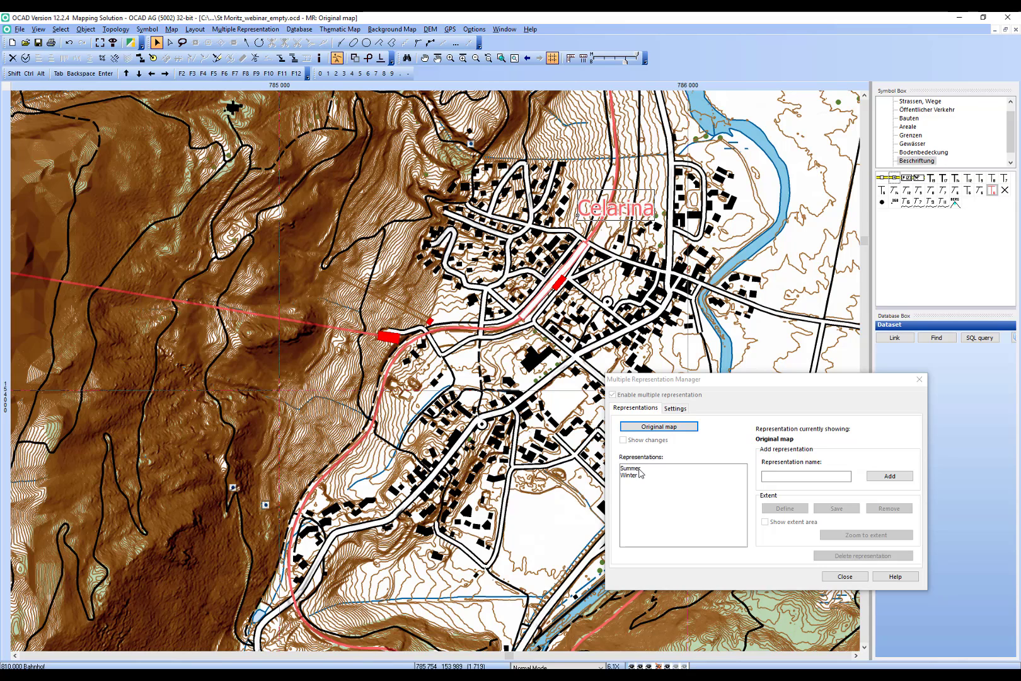
Switch to the Summer representation and place a 401.001 Campingplatz symbol beside the river, just west of the southeastern railway station.
left_click(642, 469)
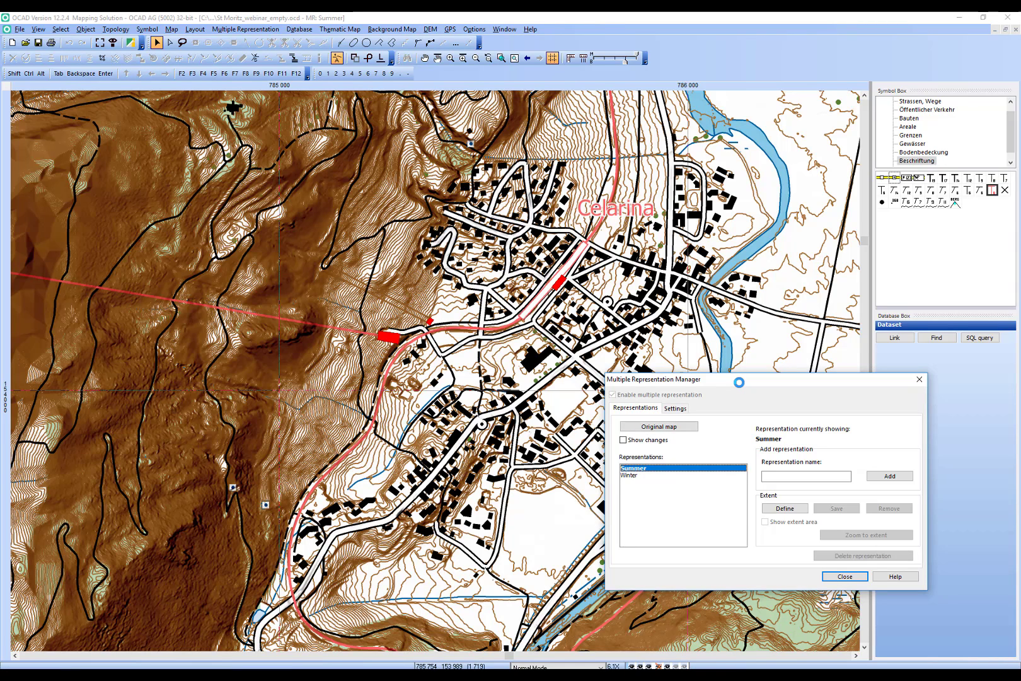
left_click_drag(744, 387, 413, 281)
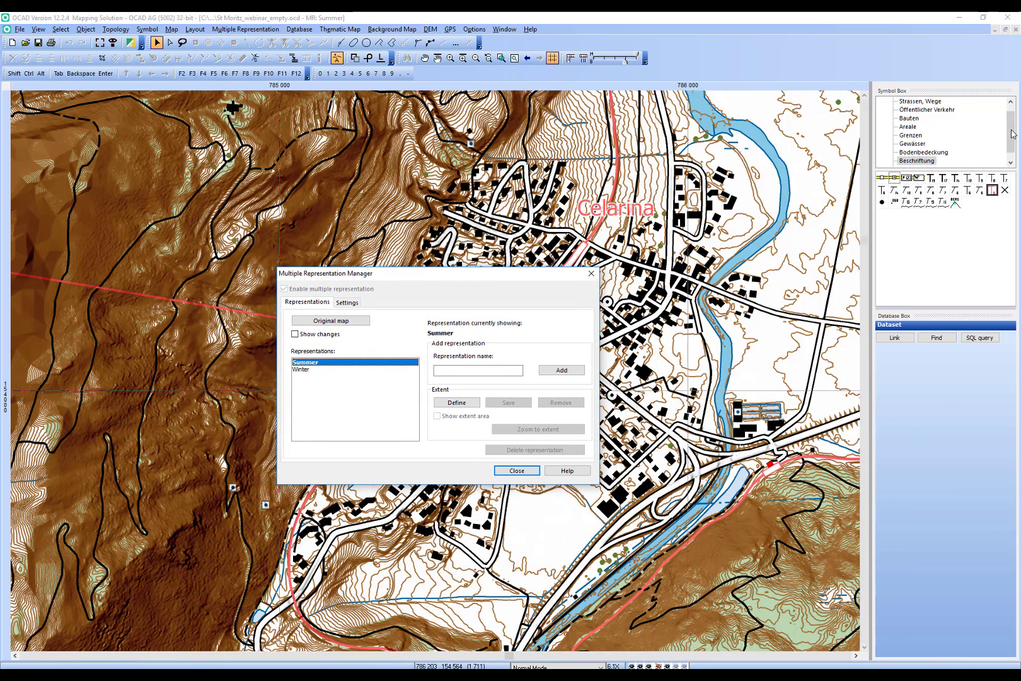
left_click_drag(1015, 133, 1015, 123)
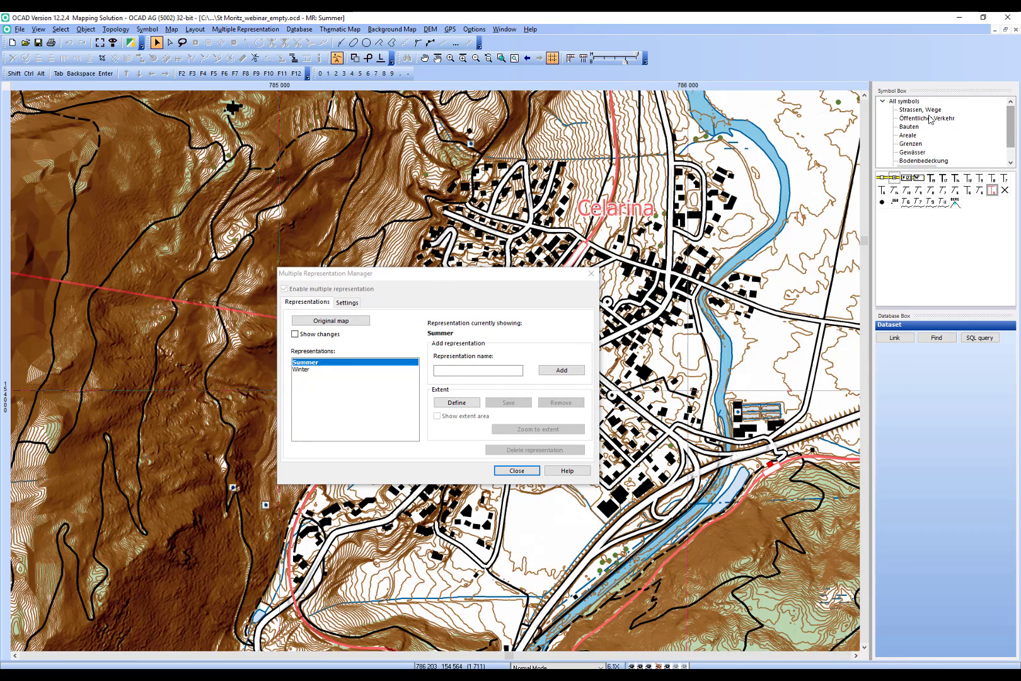
left_click(905, 101)
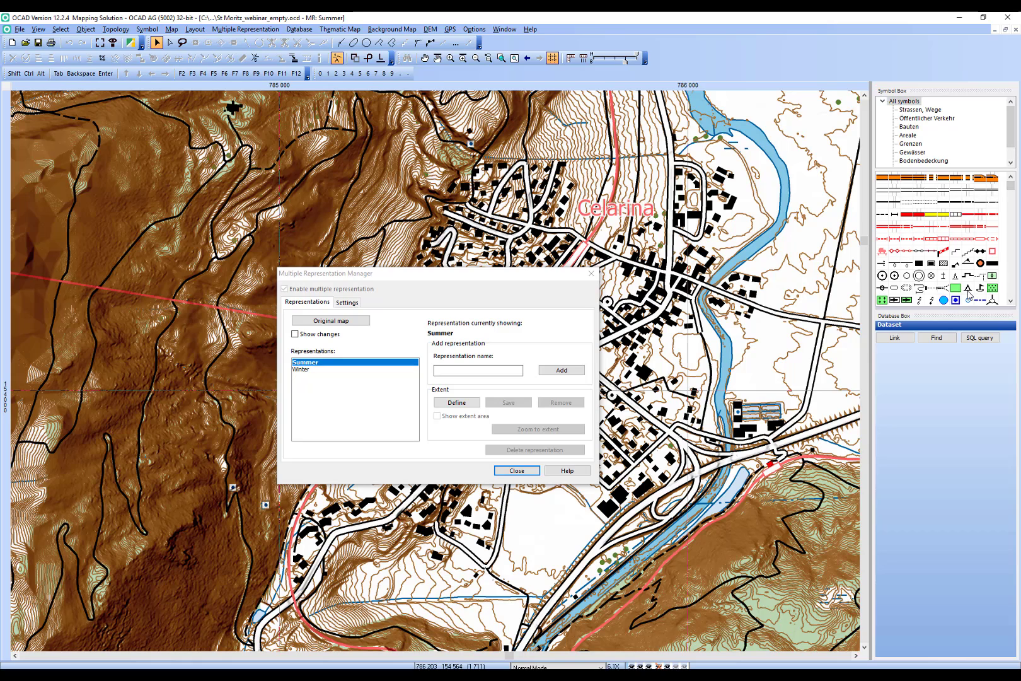
left_click(968, 289)
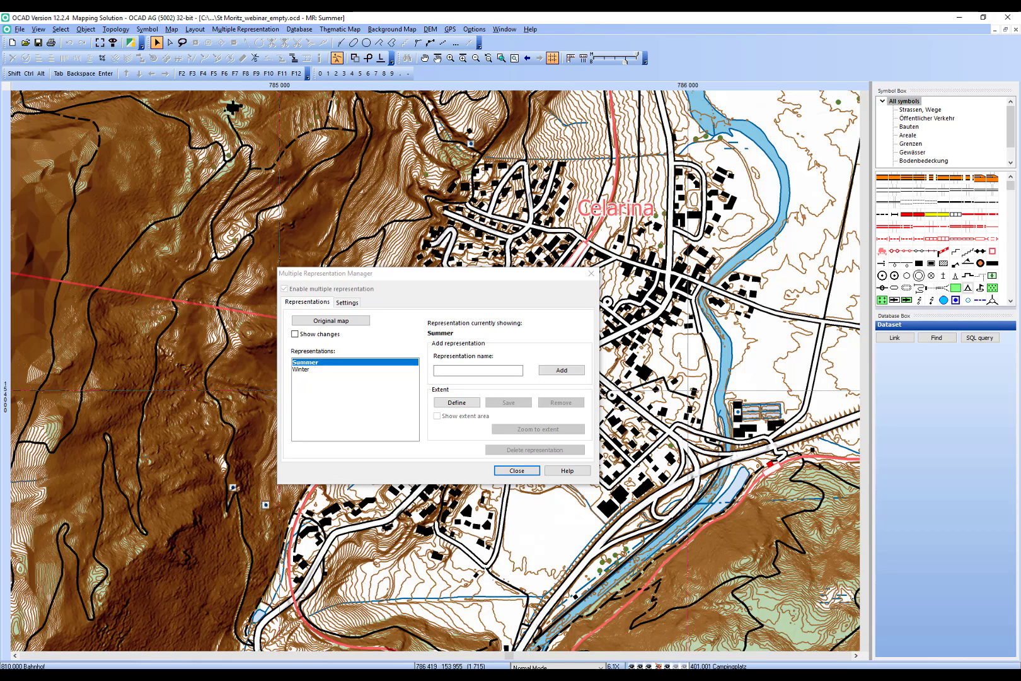
left_click(340, 43)
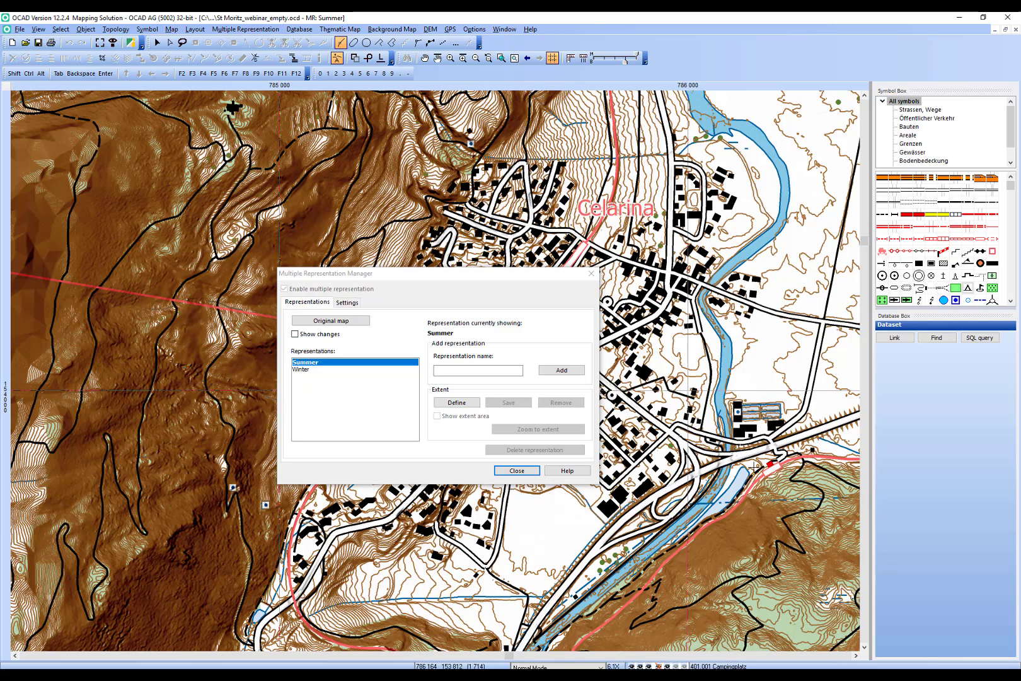
left_click(753, 467)
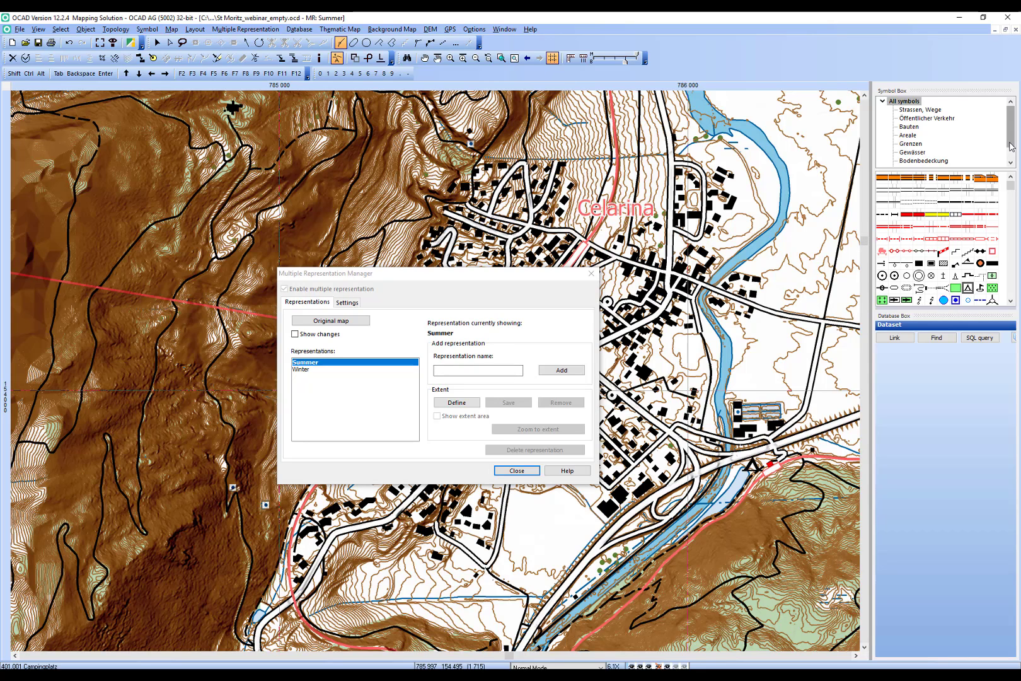
Label the campsite "camp site" with the 806.000 Gemeinde über 100 Einwohner text symbol and position the text just below the tent symbol.
scroll(1012, 144, "down", 1)
left_click(917, 153)
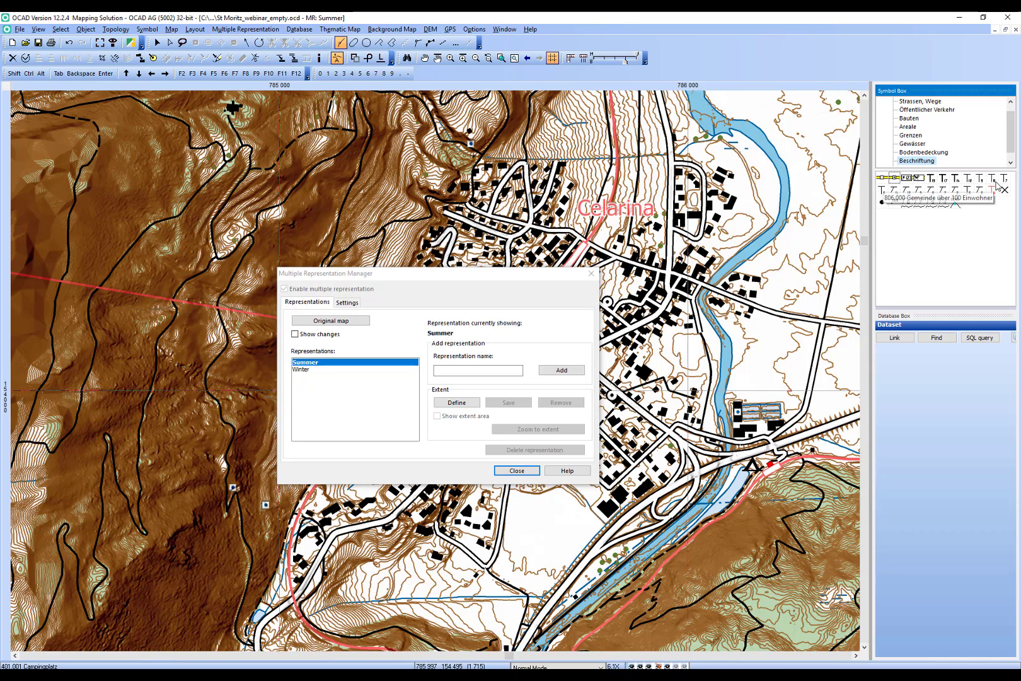
left_click(993, 177)
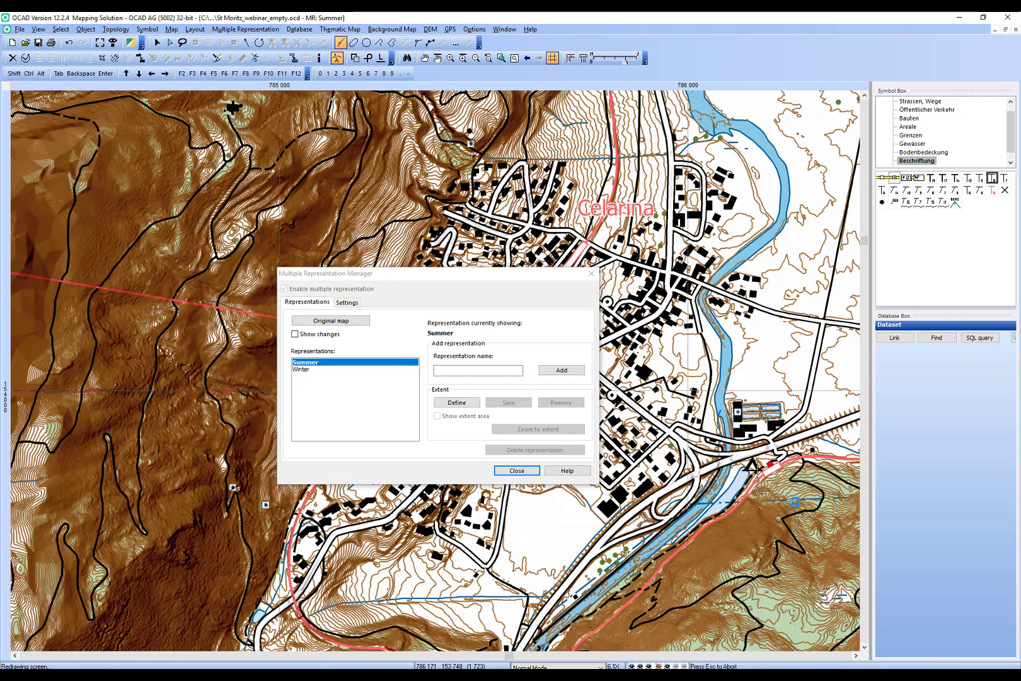
left_click(812, 507)
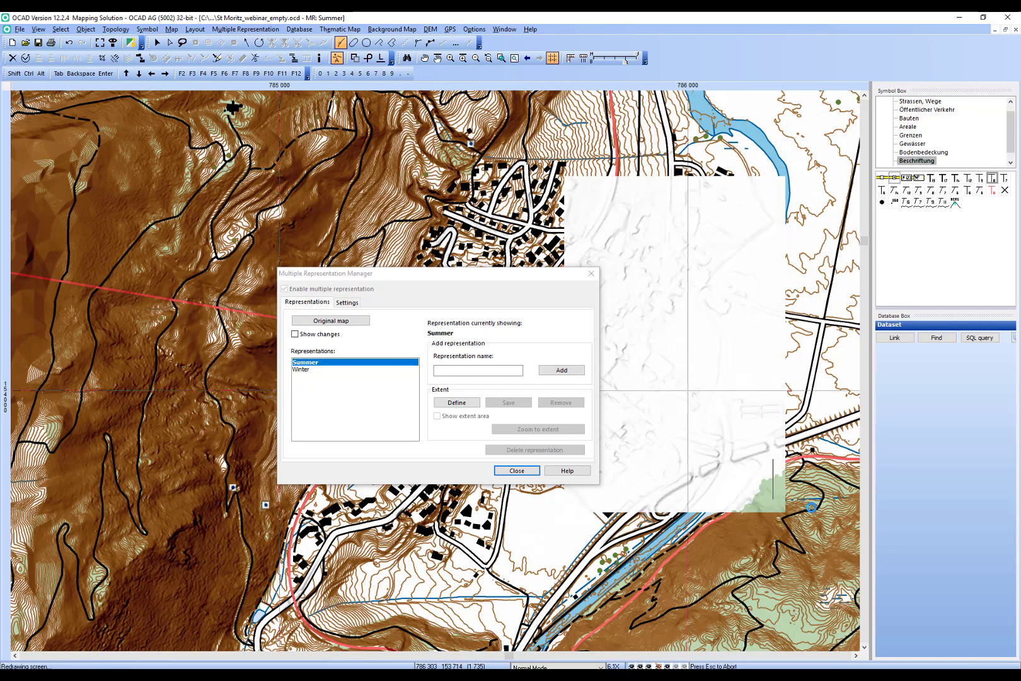
type("camp s")
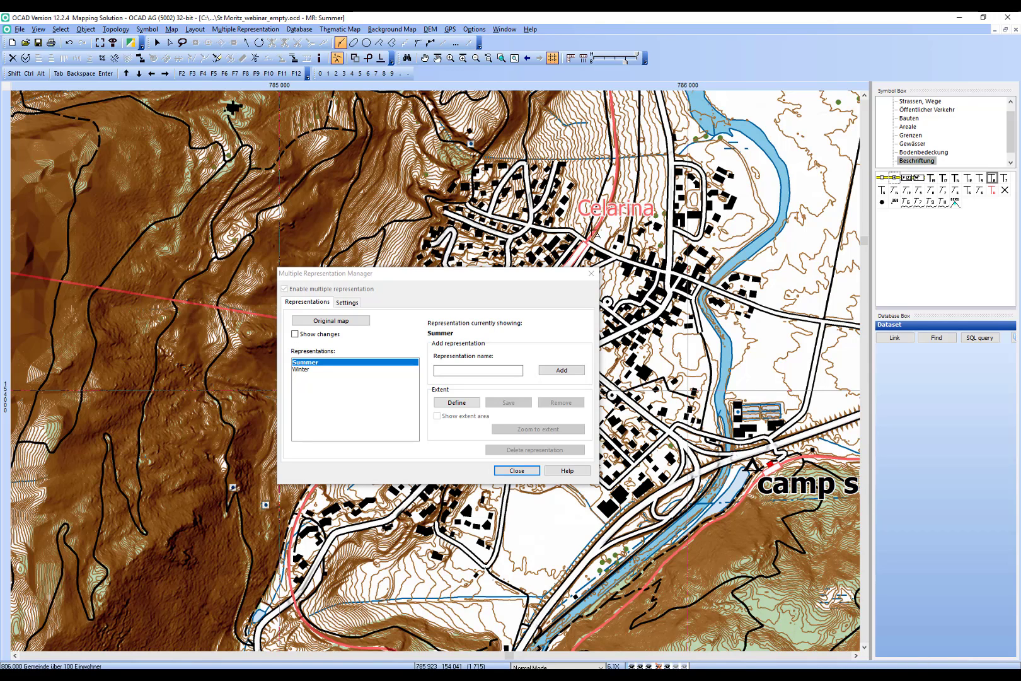
left_click(170, 42)
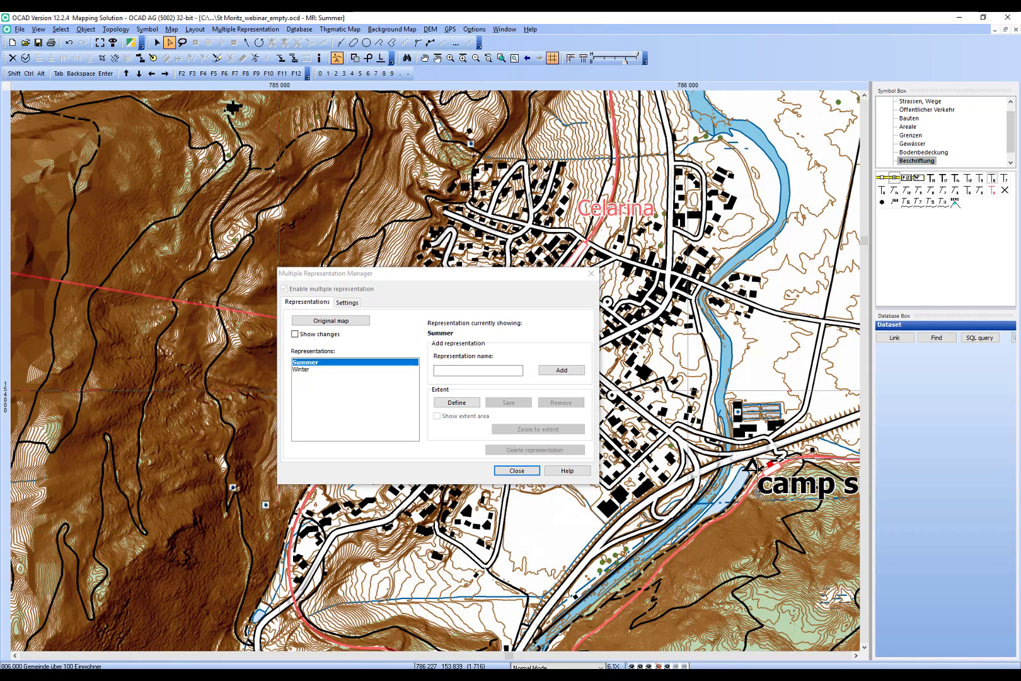
left_click_drag(756, 496, 696, 523)
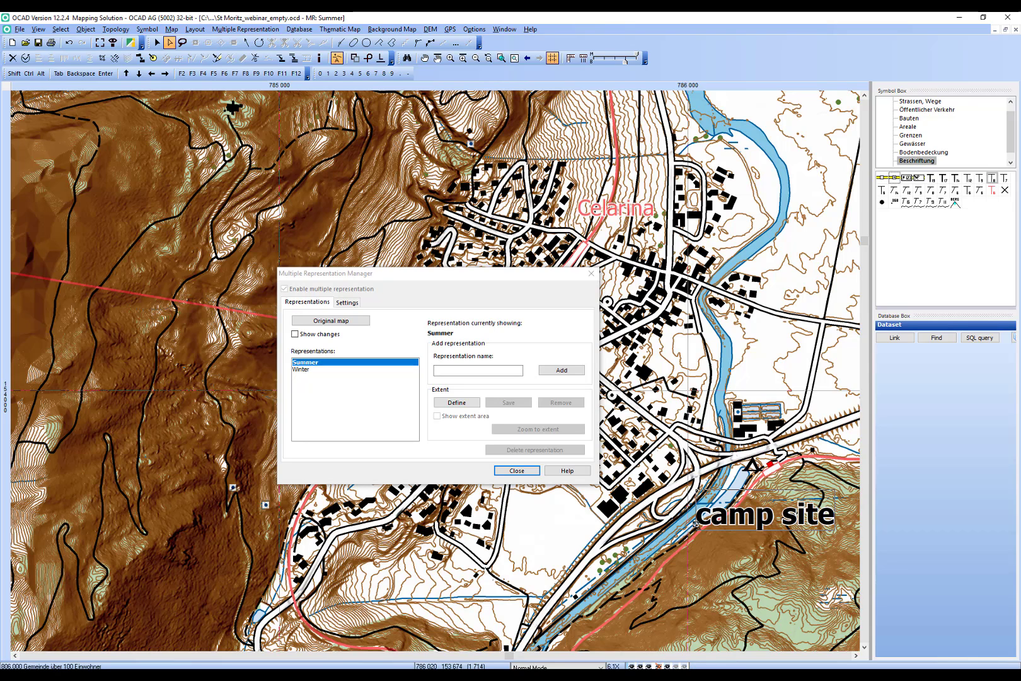
left_click_drag(696, 523, 697, 509)
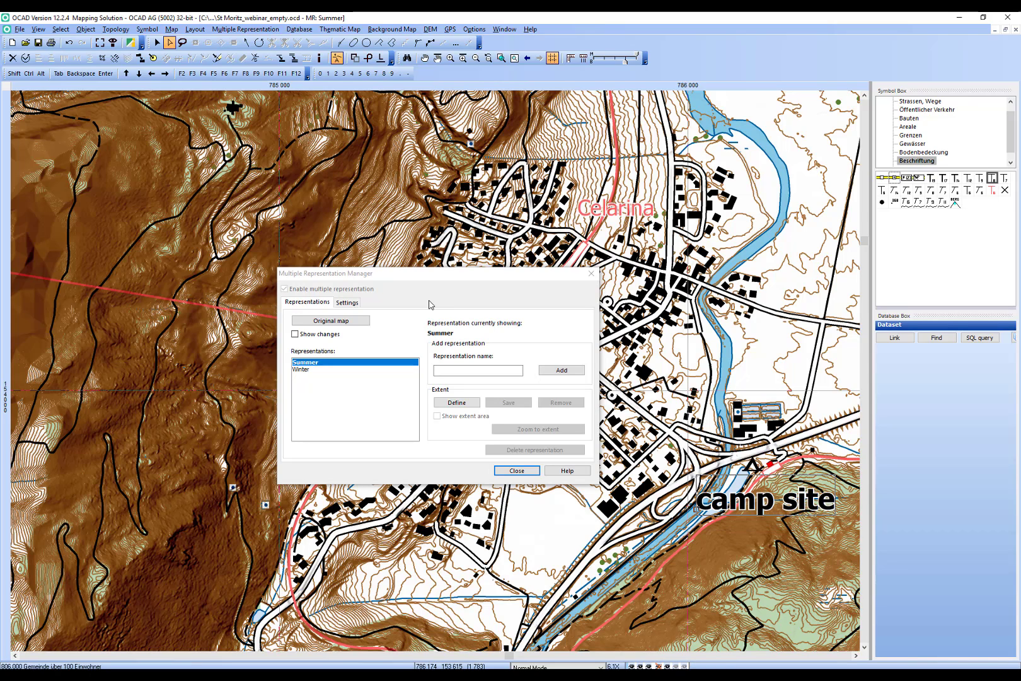
Compare the original map with the Summer representation to check where the camp site objects appear.
left_click(355, 329)
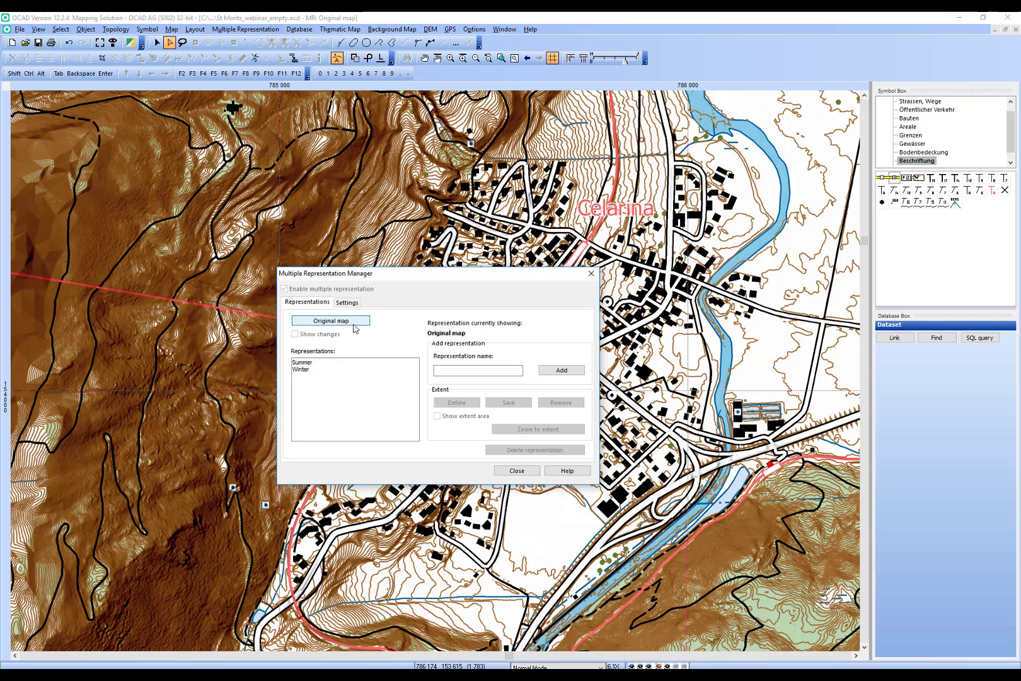
left_click(311, 362)
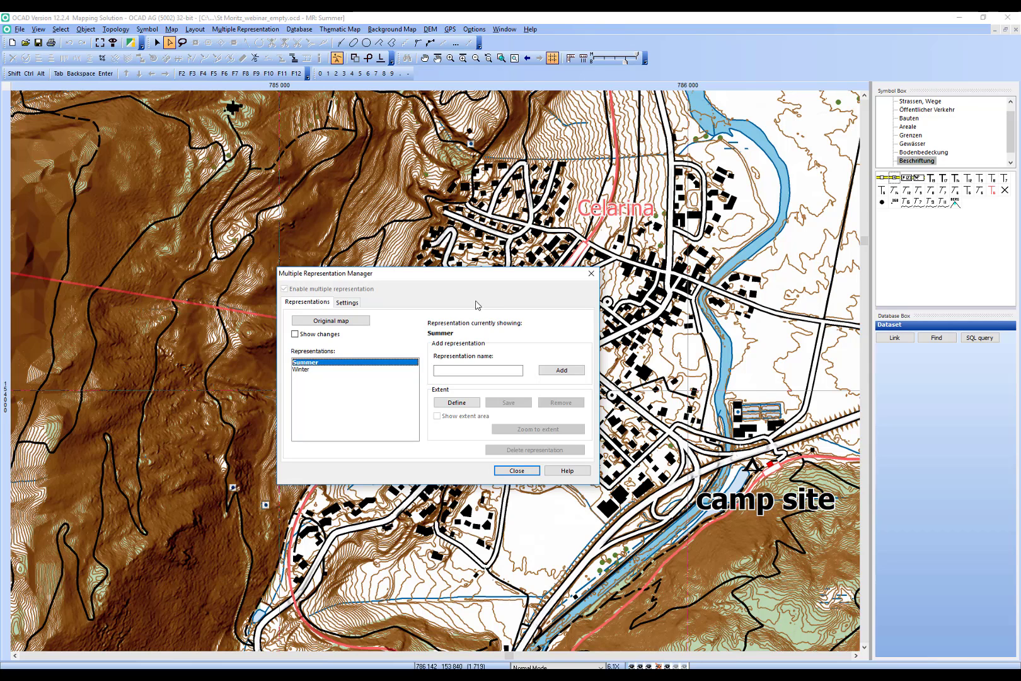
left_click_drag(473, 281, 833, 259)
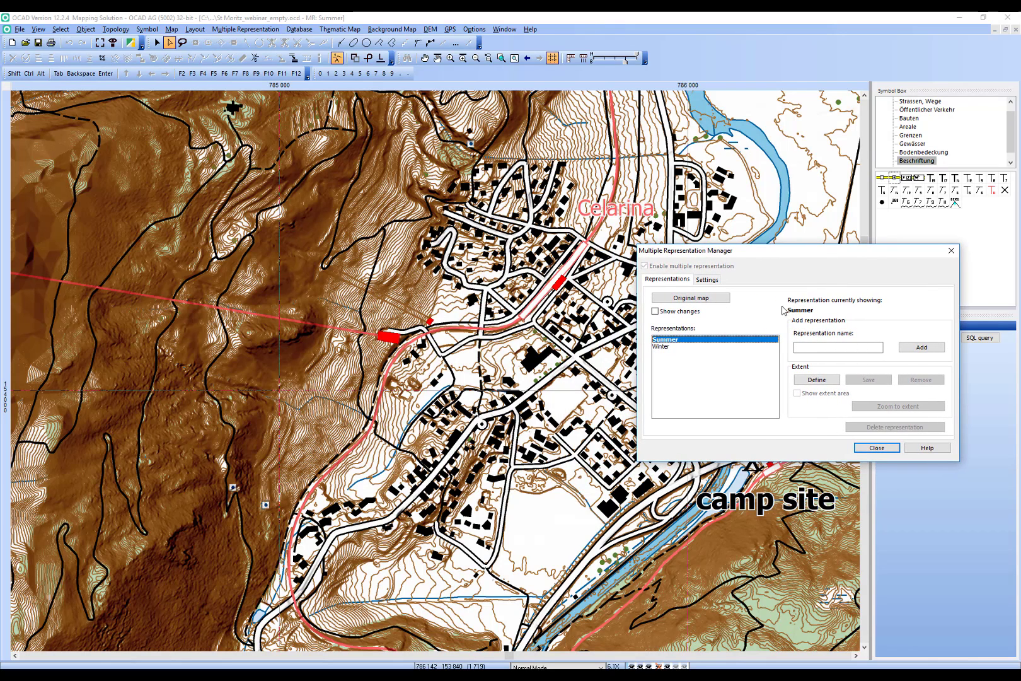
Switch to the Winter representation and add the 806.000 text label "ski school" just above the cable car station.
double_click(675, 347)
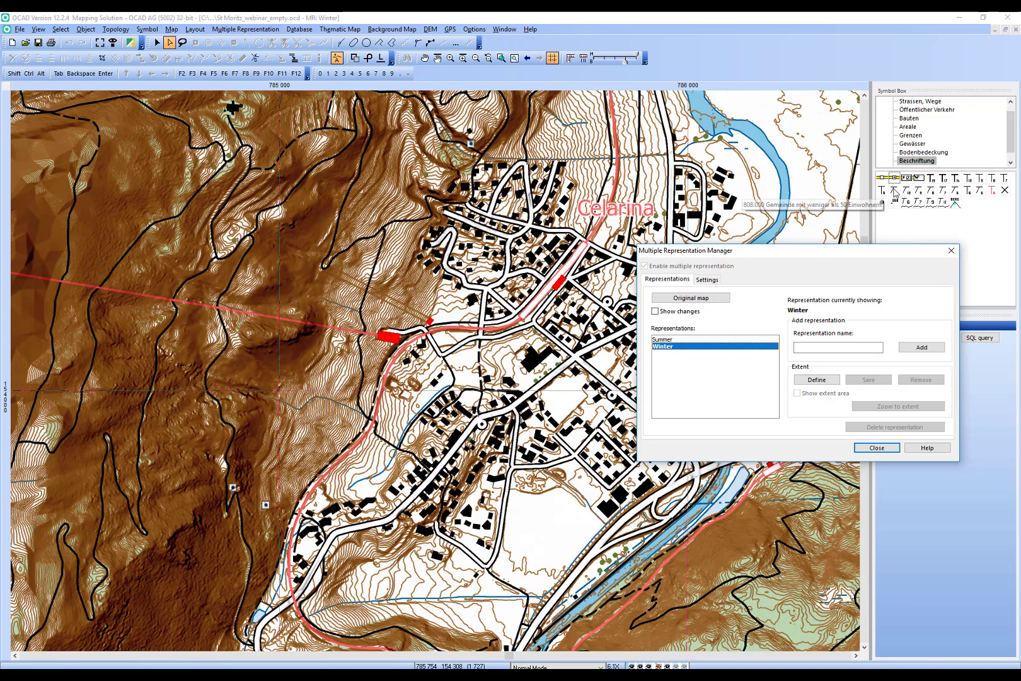
left_click(993, 182)
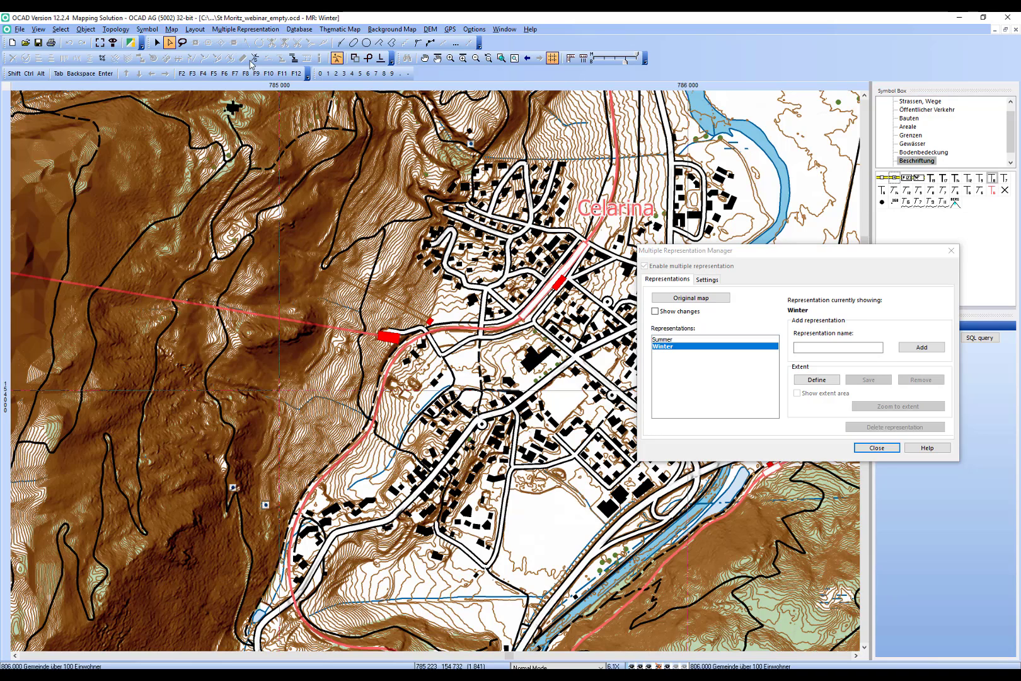
left_click(341, 43)
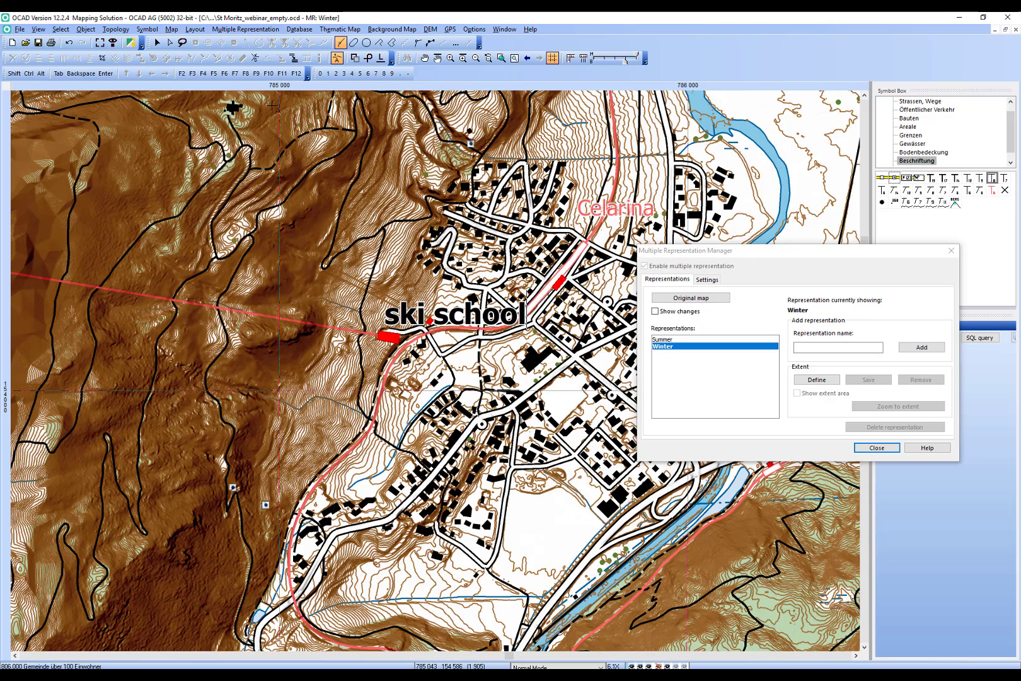
left_click(157, 42)
left_click(408, 311)
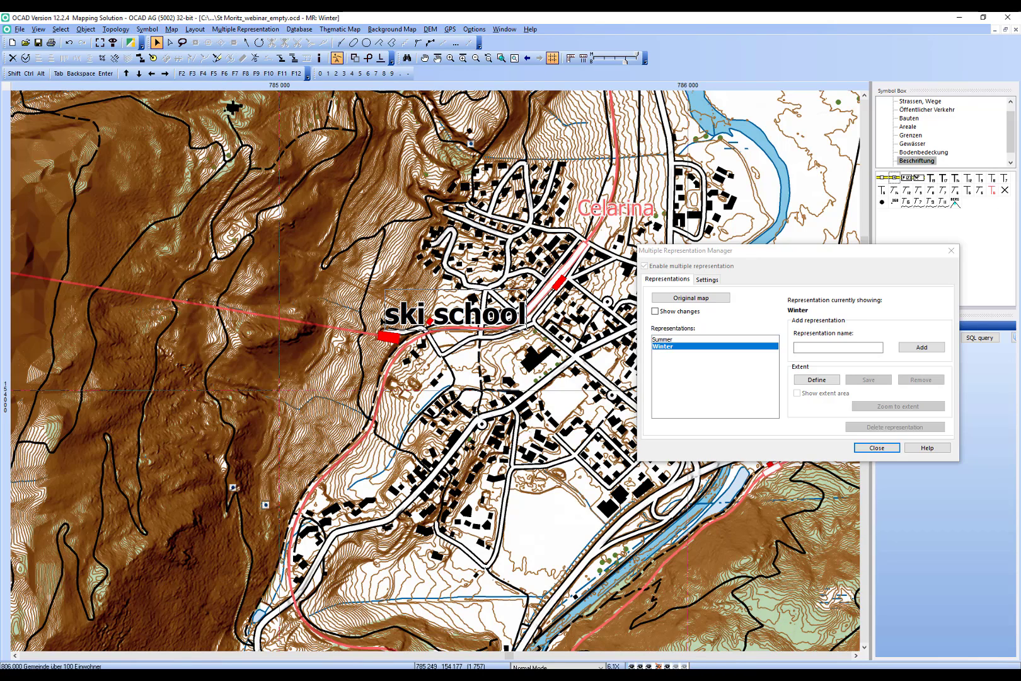
left_click_drag(390, 311, 322, 312)
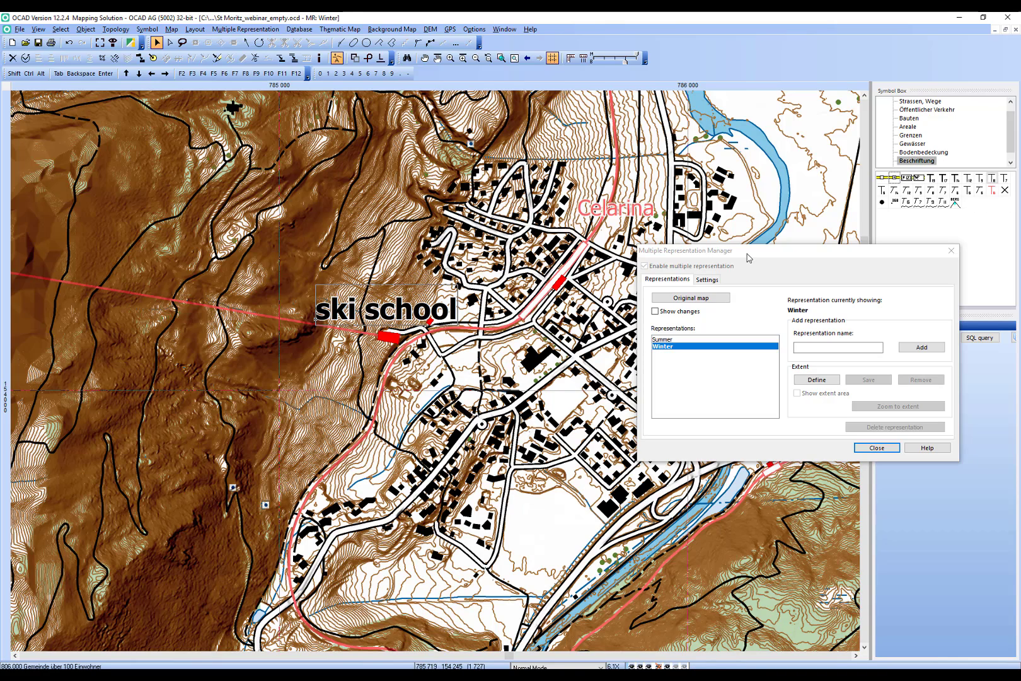
Deselect the ski school label and display the original map to check whether the label appears there.
left_click_drag(748, 257, 364, 429)
left_click_drag(435, 430, 735, 397)
left_click(472, 314)
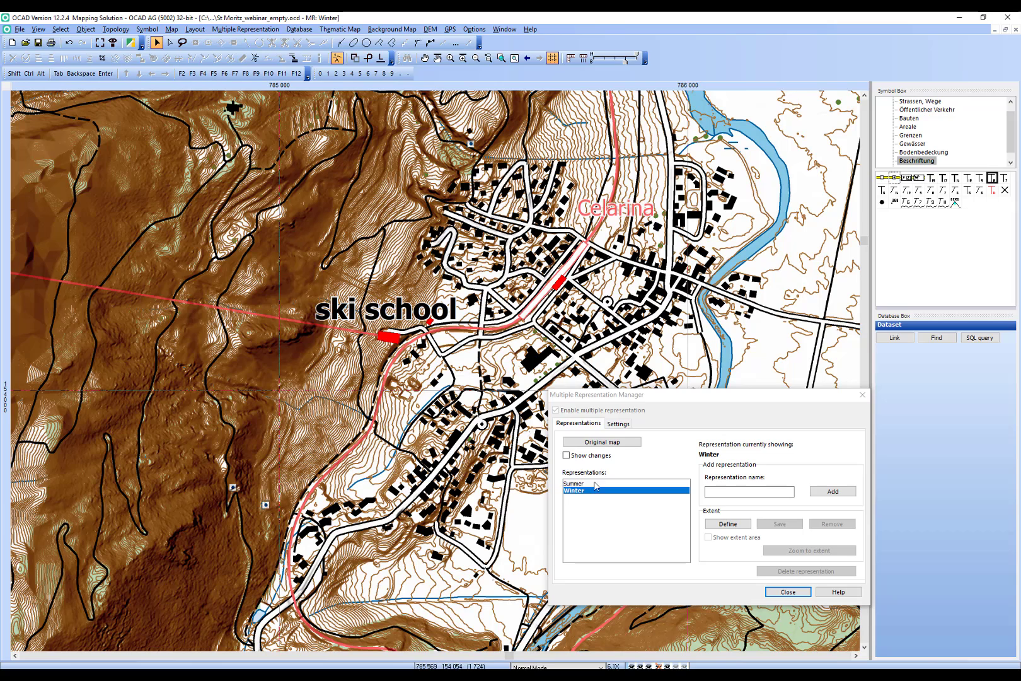
left_click(611, 443)
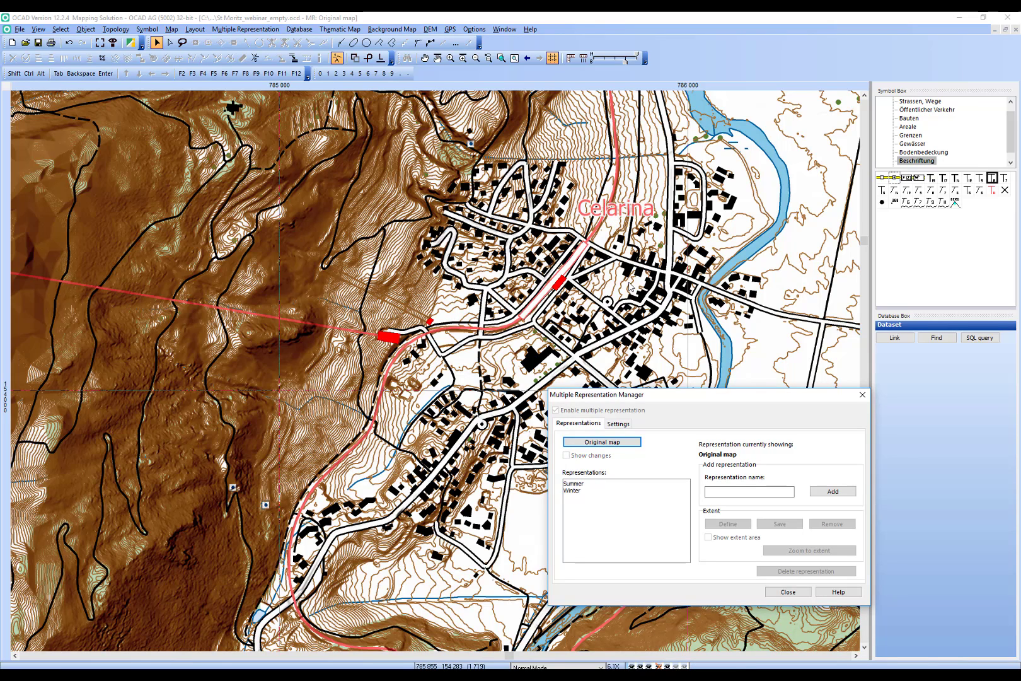
left_click_drag(692, 403, 530, 365)
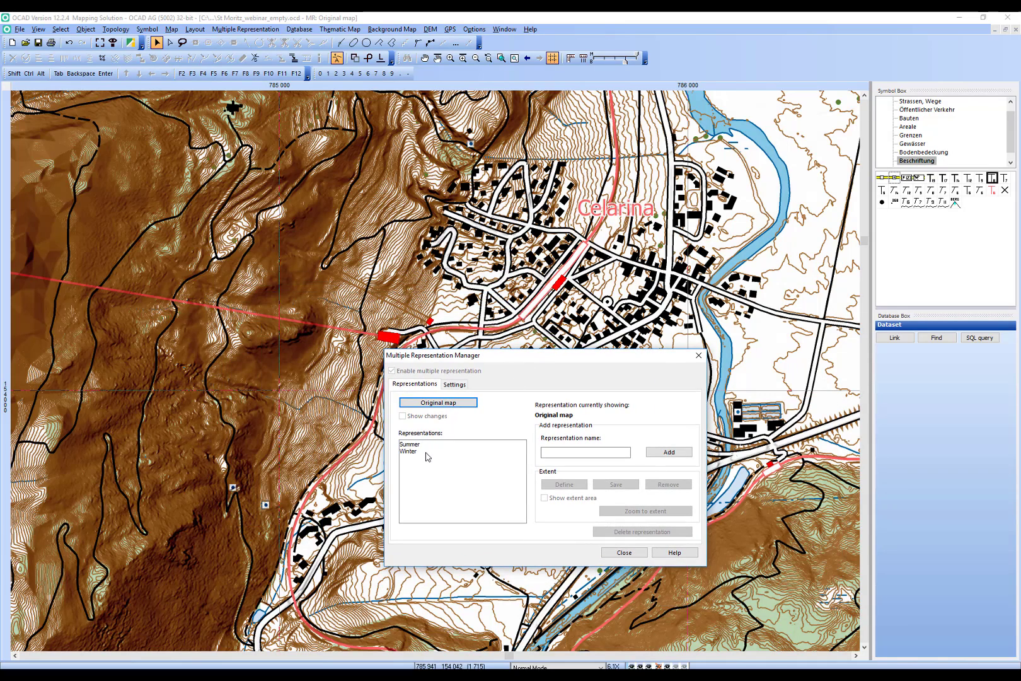
Define and save an extent of about 37.5 x 29.1 mm for the Summer representation, covering the village and the camp site.
left_click(425, 445)
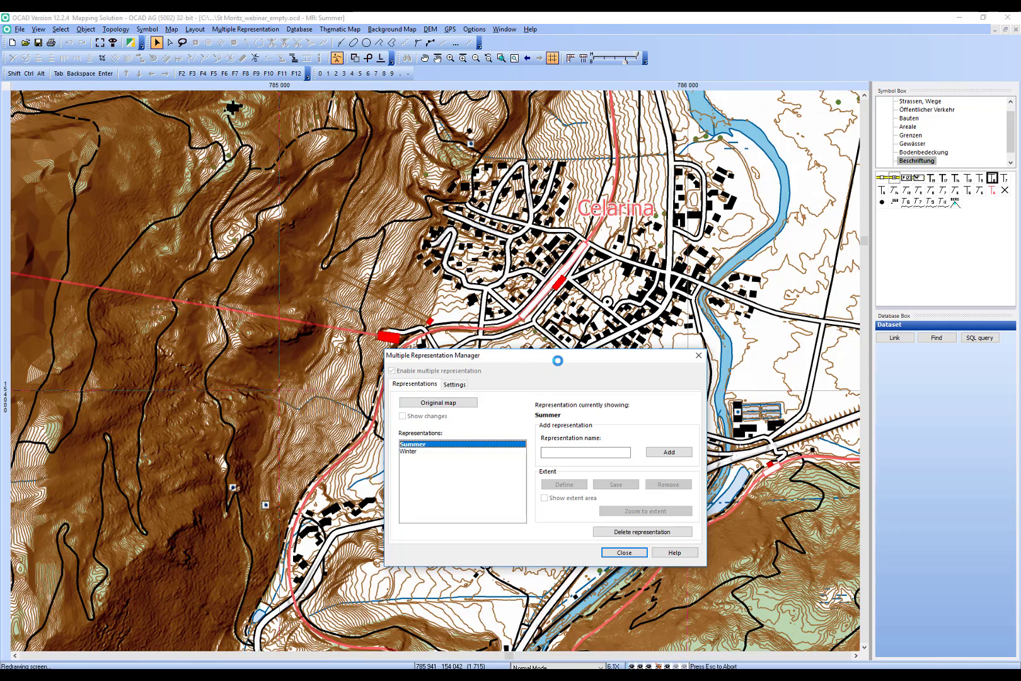
left_click_drag(559, 361, 196, 343)
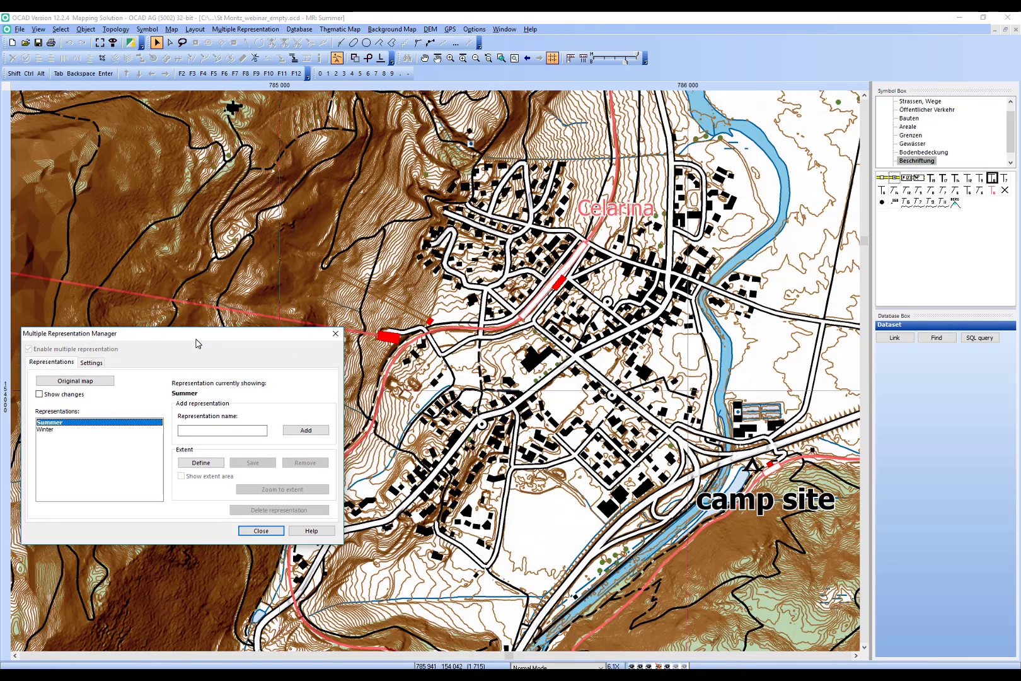
left_click(194, 466)
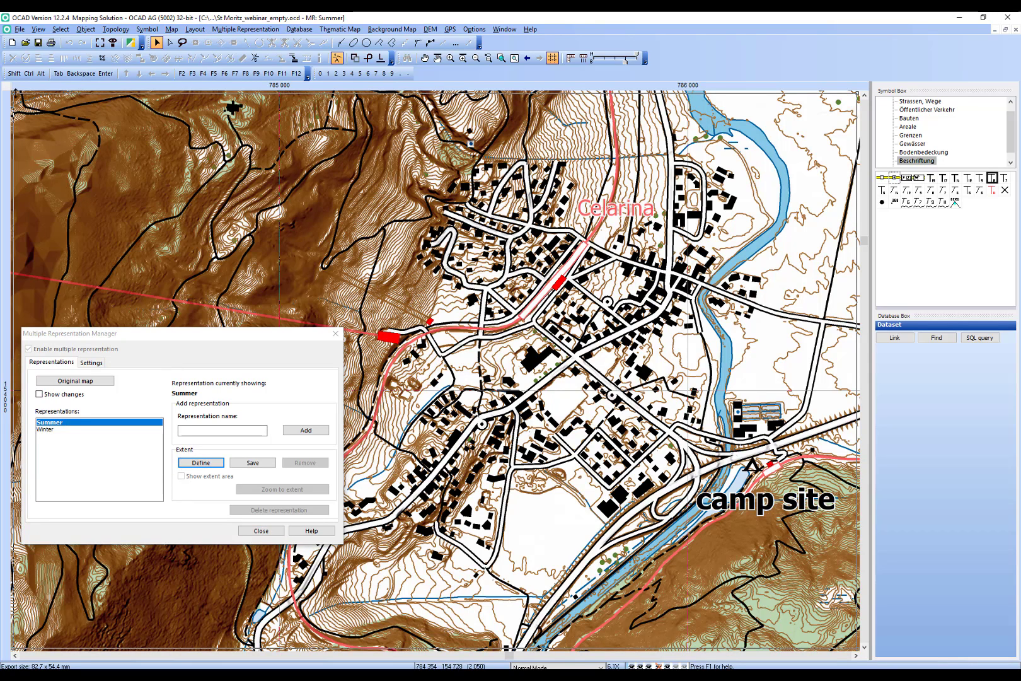
left_click_drag(10, 92, 474, 230)
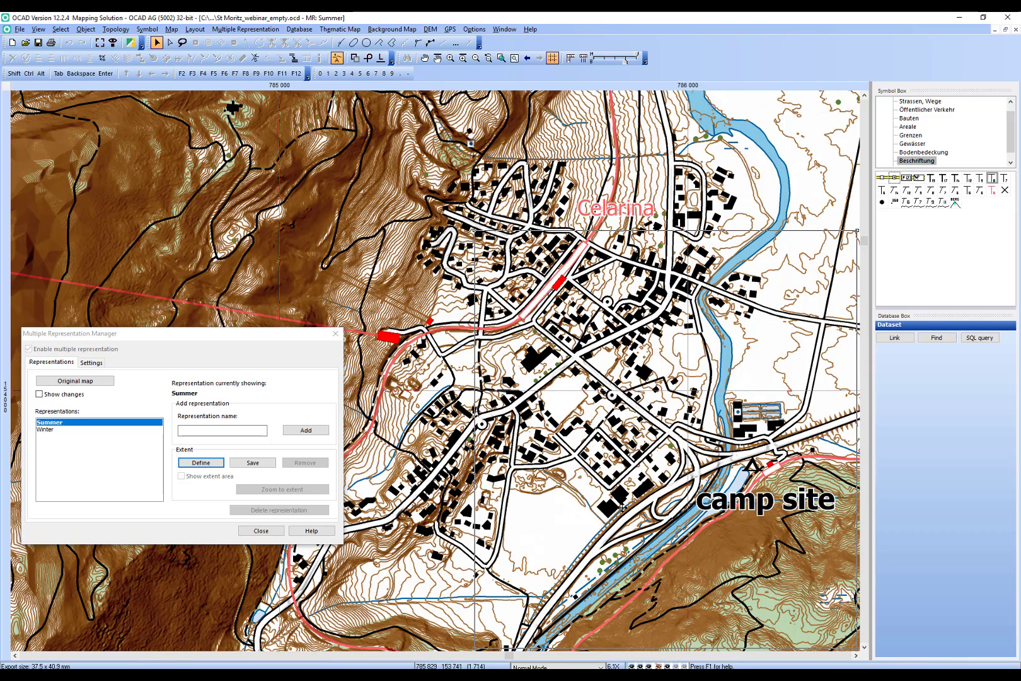
left_click_drag(684, 650, 684, 527)
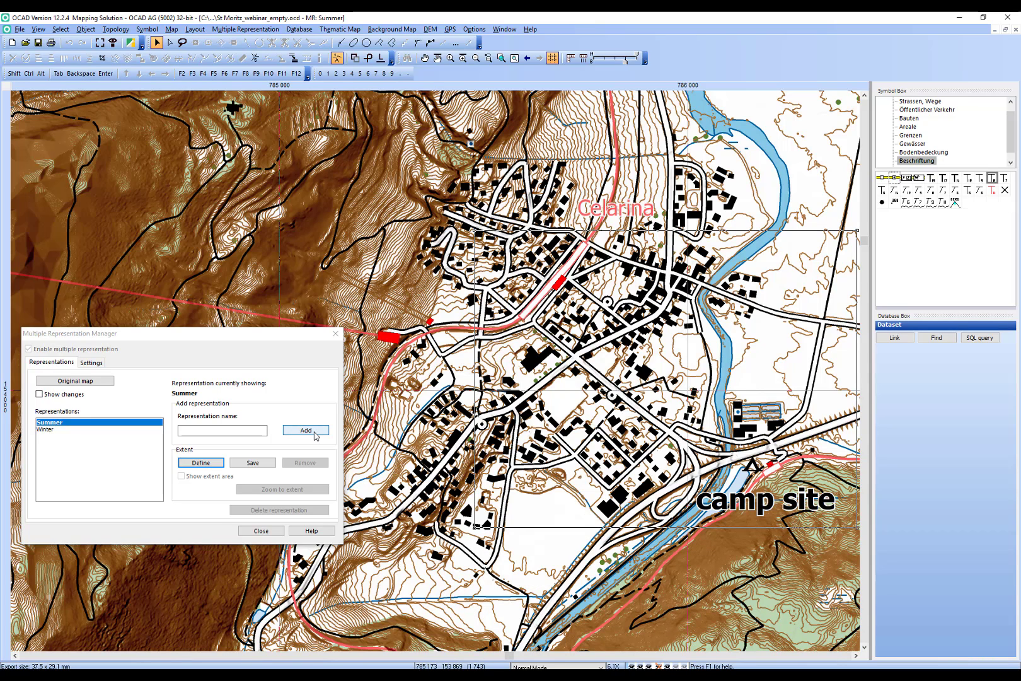
left_click(265, 463)
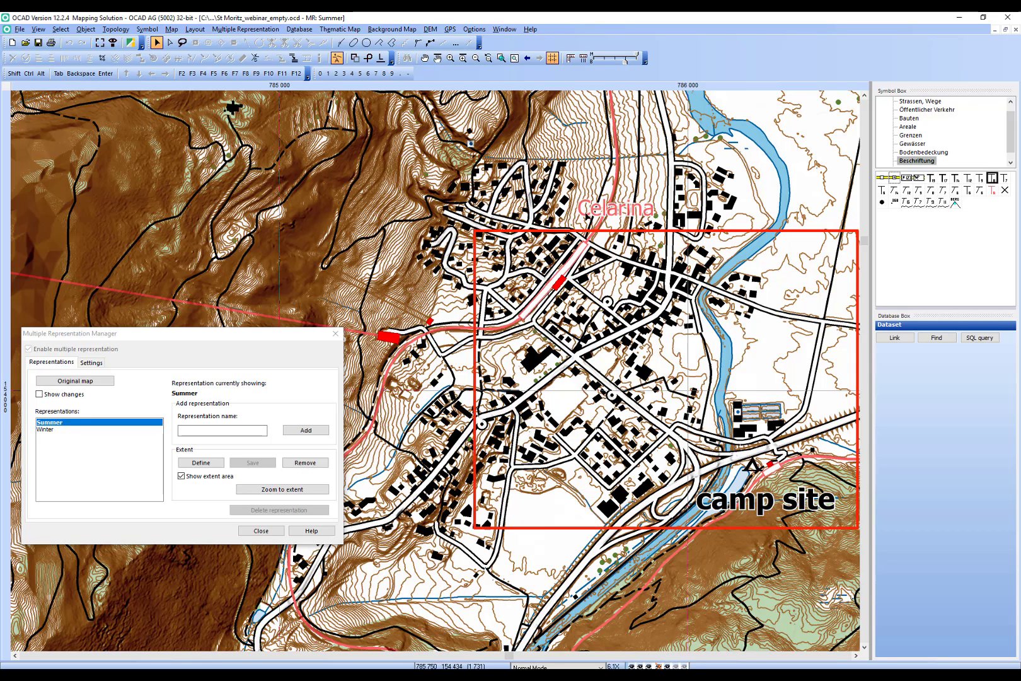
Move the Celarina label in the Summer representation down beside the railway station and change its text to "Celarina station".
left_click(586, 217)
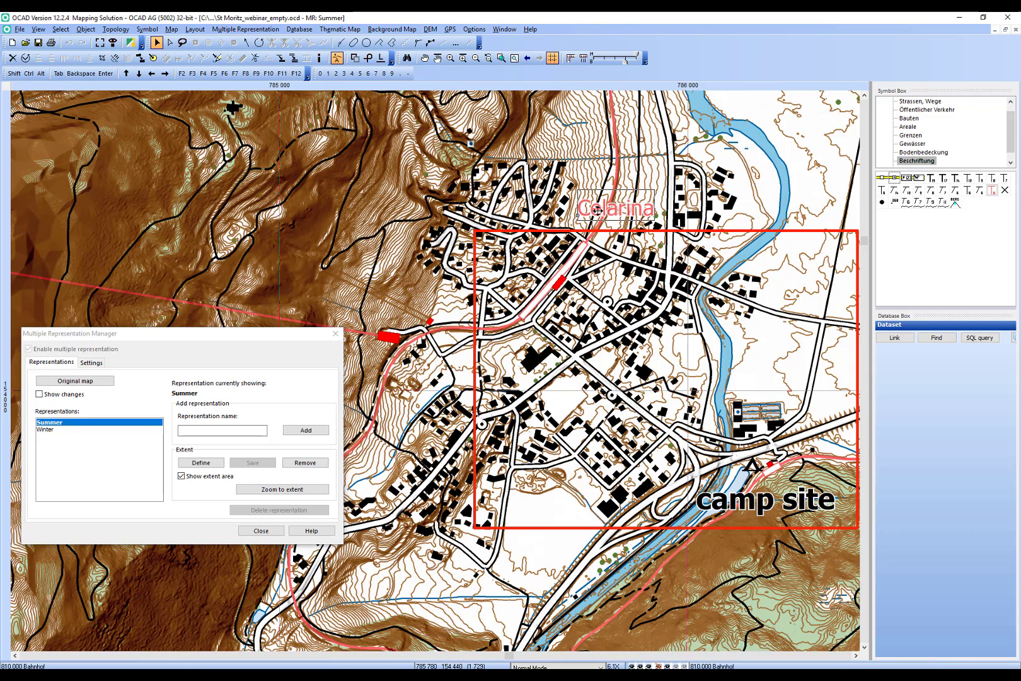
left_click_drag(602, 210, 599, 296)
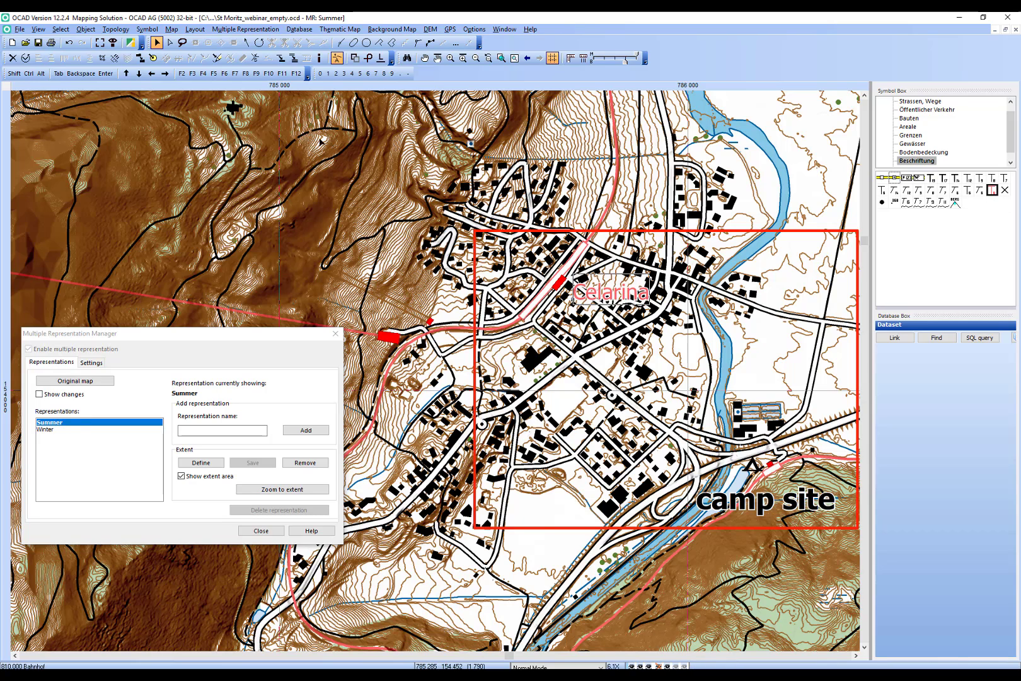
left_click(168, 43)
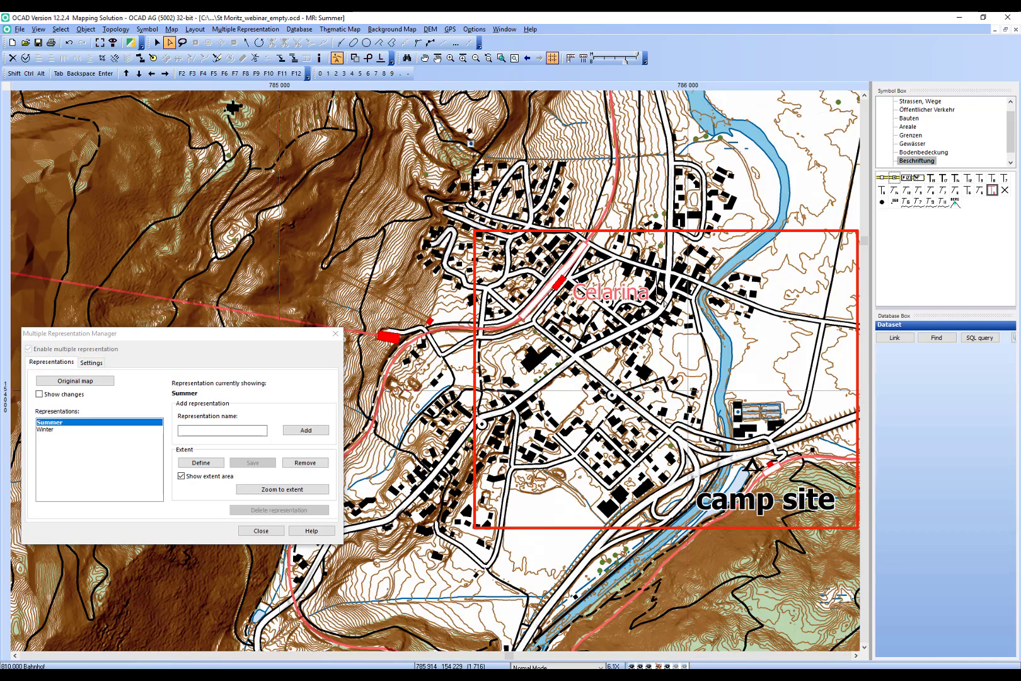
left_click(665, 303)
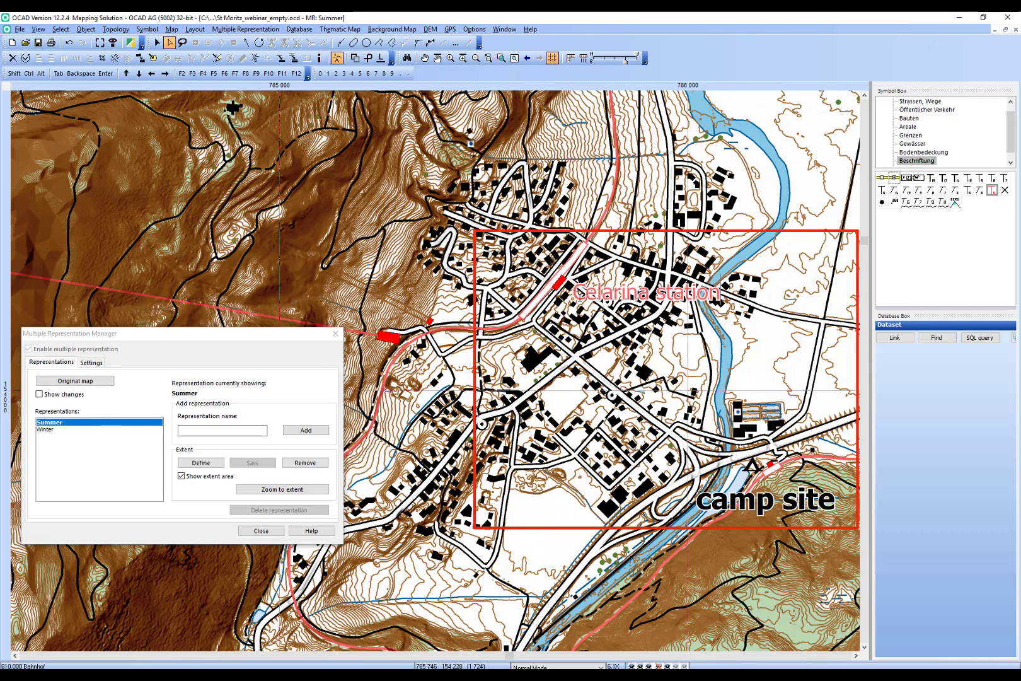
left_click(158, 44)
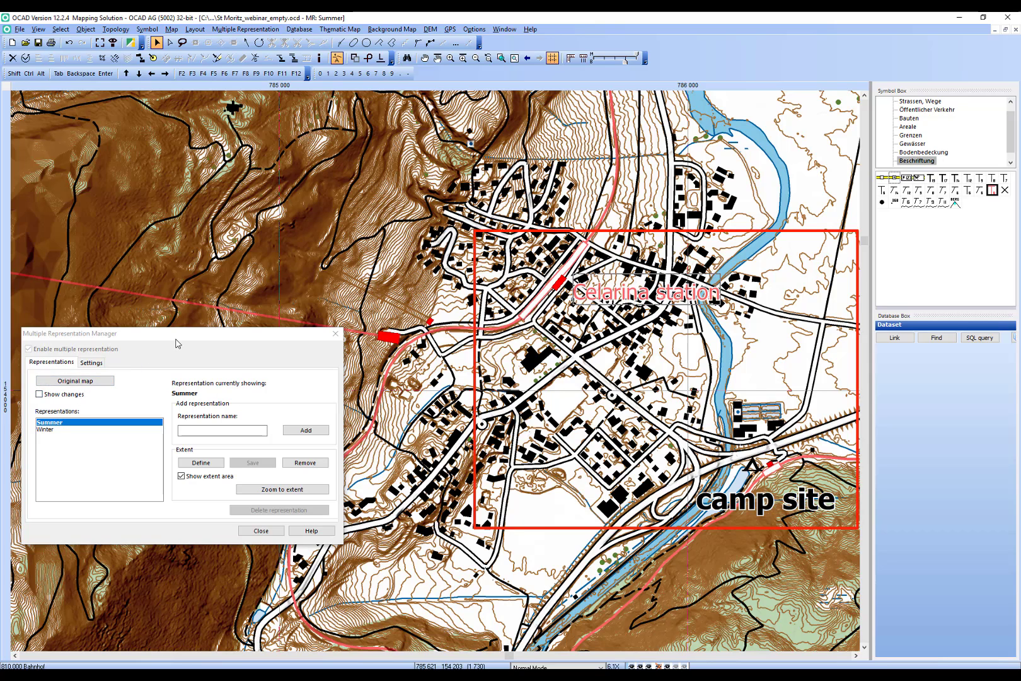
Show the changes of the Summer representation and compare the "Celarina station" label with its original outline.
left_click_drag(187, 335, 205, 323)
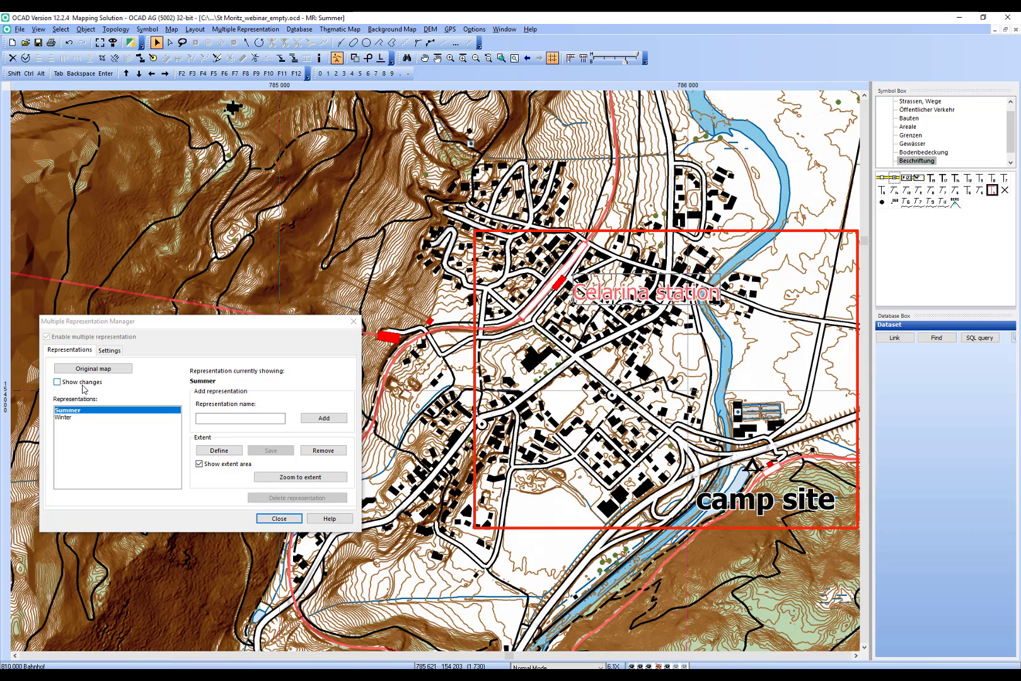
left_click(82, 384)
left_click(449, 61)
left_click(823, 353)
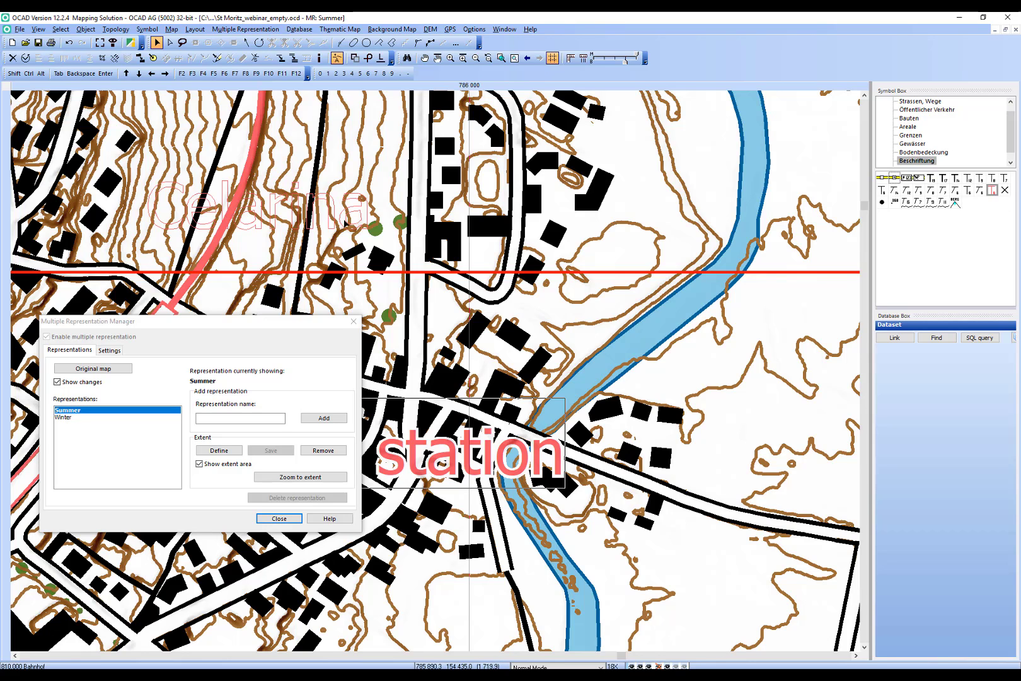
left_click_drag(266, 322, 902, 139)
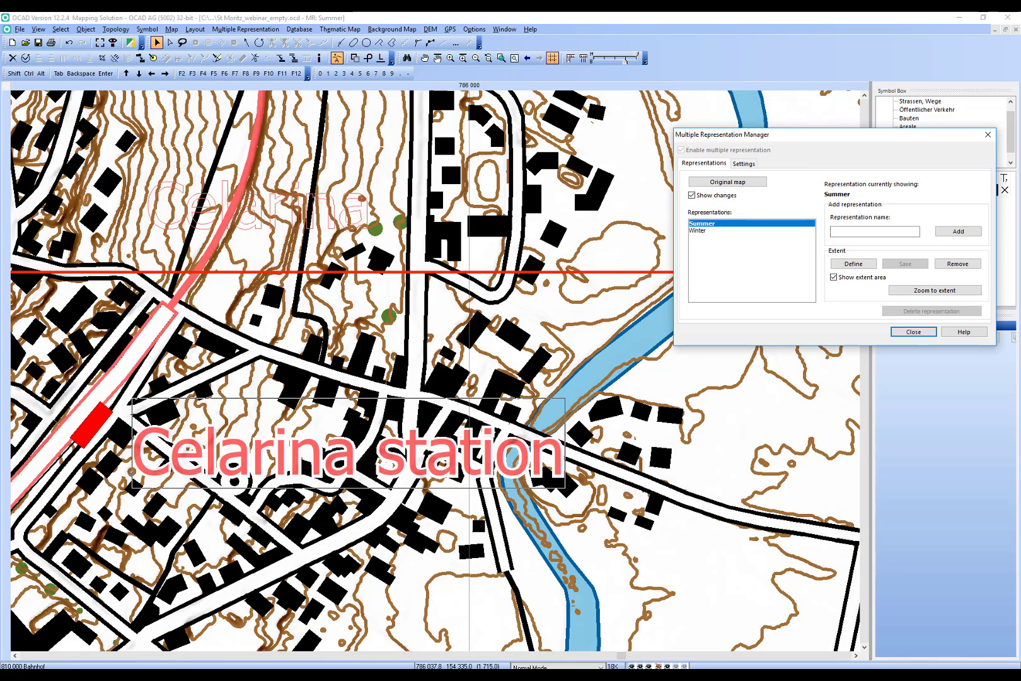
Move the building north of the "station" lettering slightly to the north-east and compare it with its original outline.
left_click(525, 344)
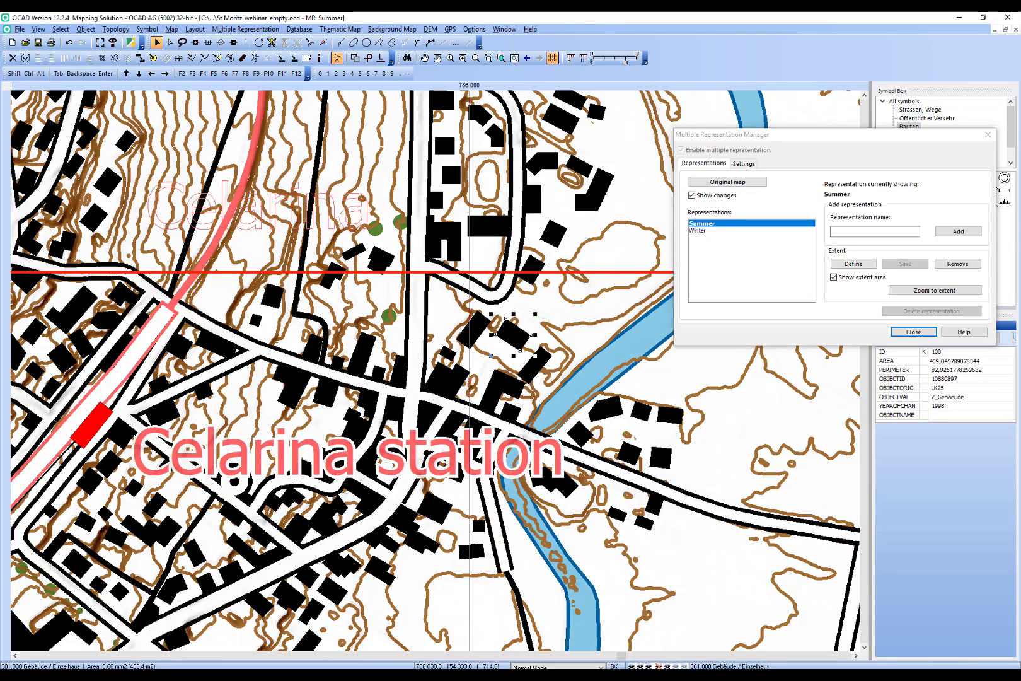
left_click(491, 356)
left_click_drag(512, 335, 546, 314)
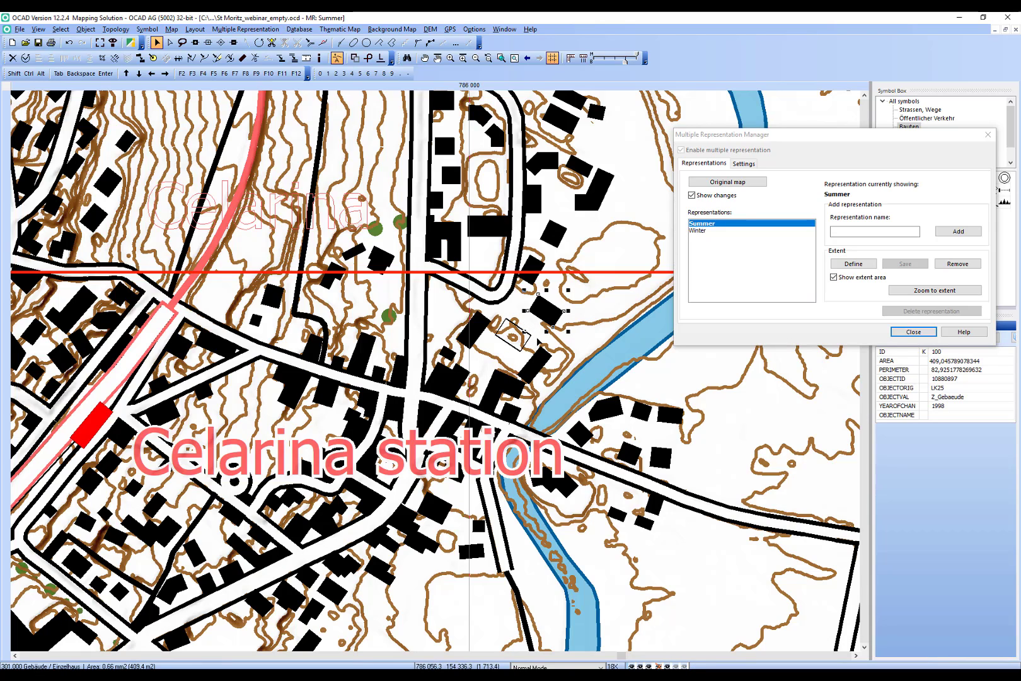
left_click(523, 344)
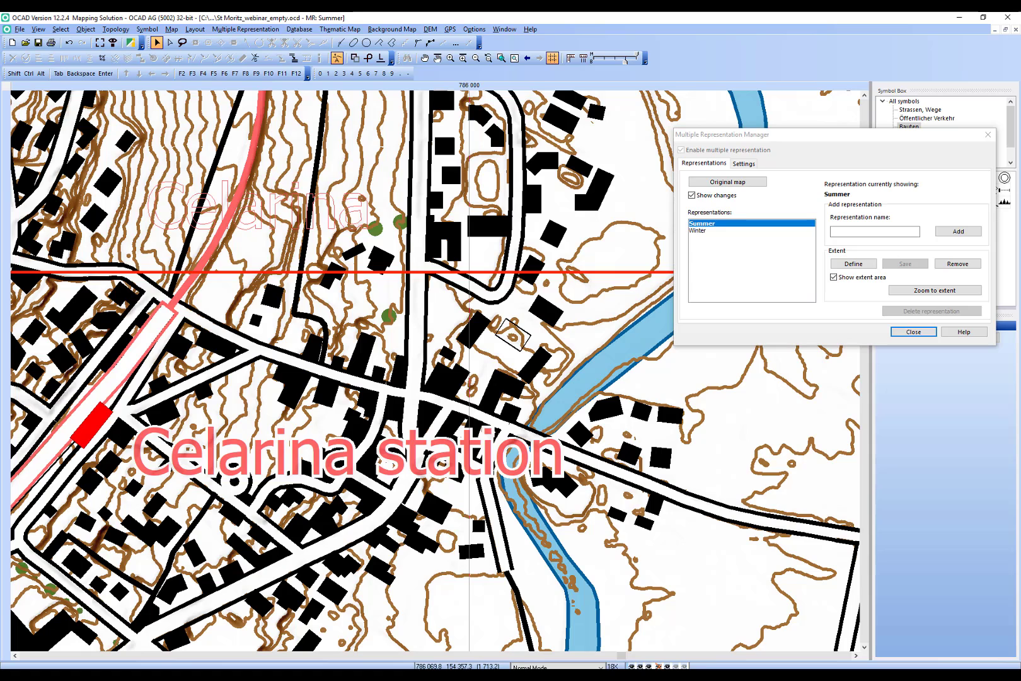
left_click(566, 311)
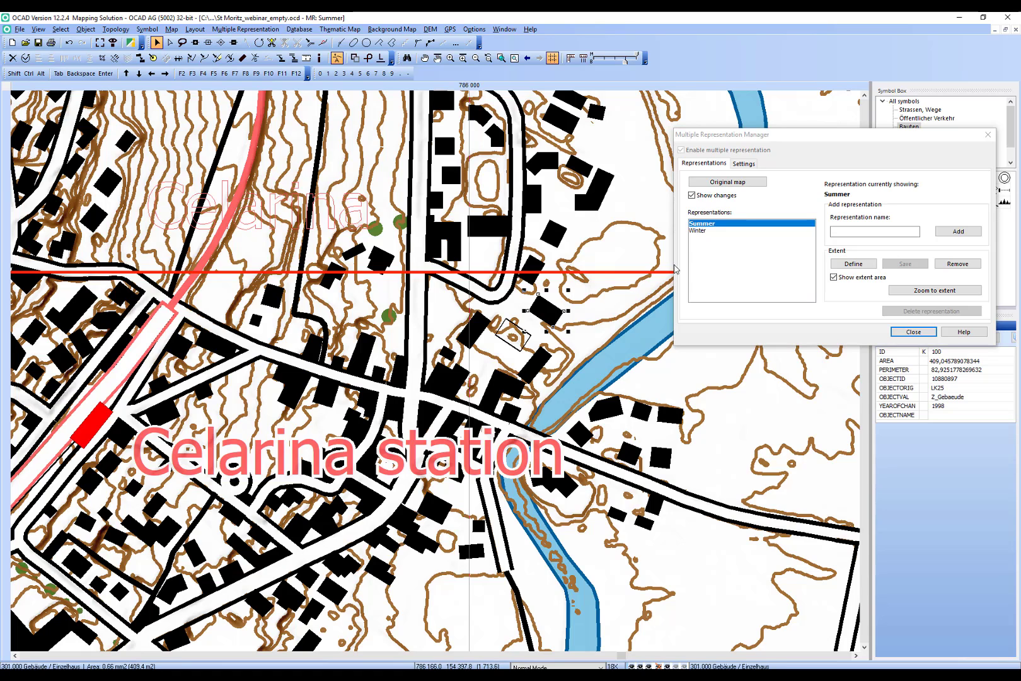
Hide the changes and delete the moved building north of the "station" lettering from the Summer representation.
left_click(694, 196)
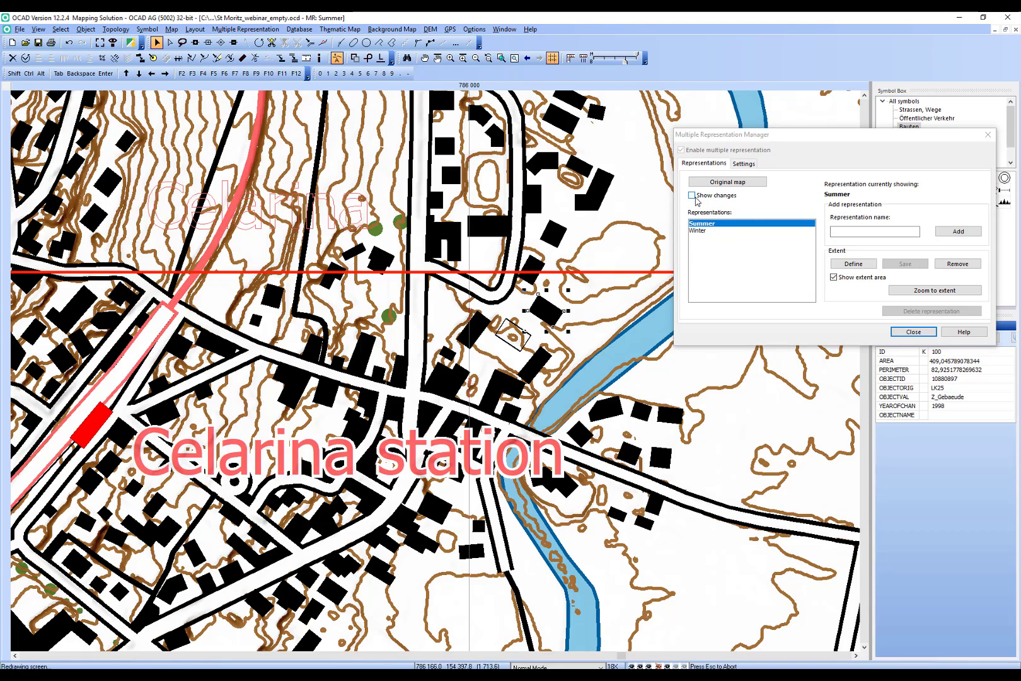
left_click(614, 298)
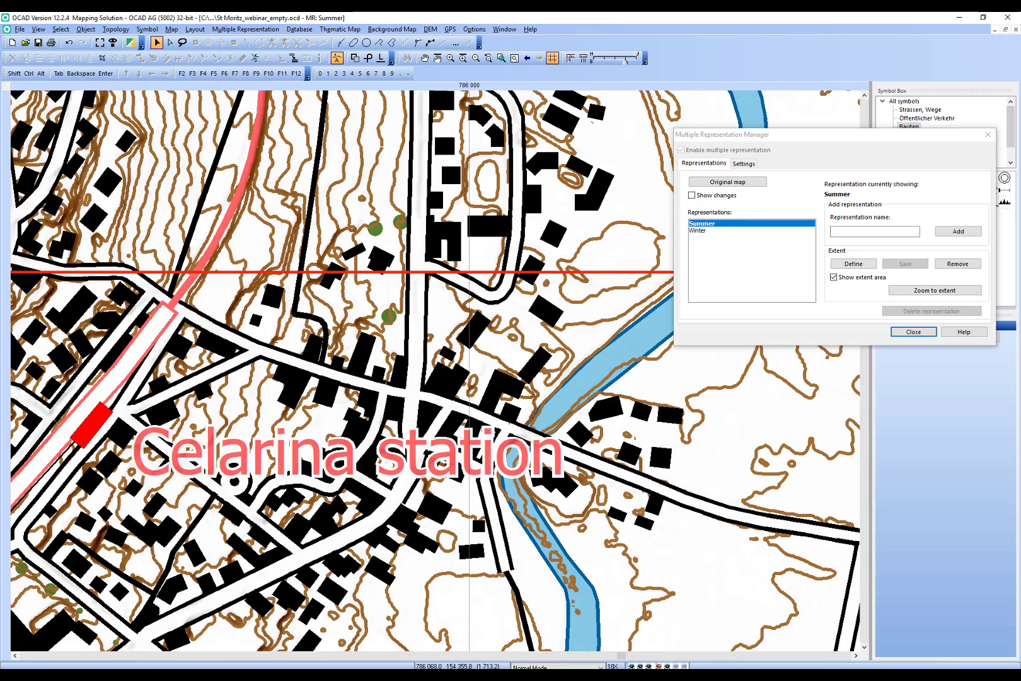
left_click(547, 312)
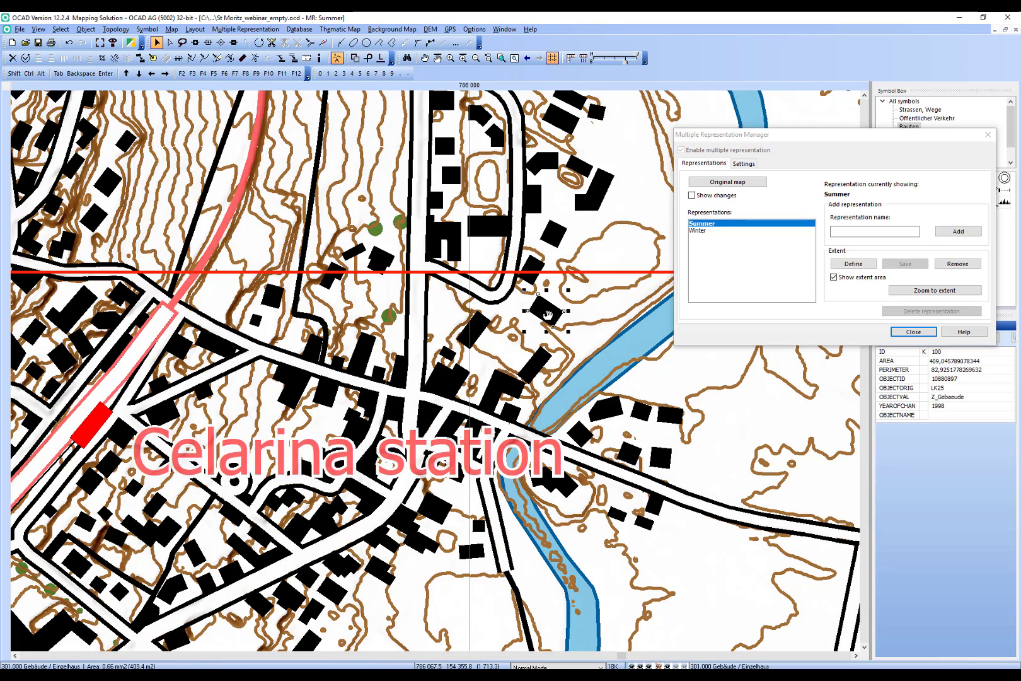
key("Delete")
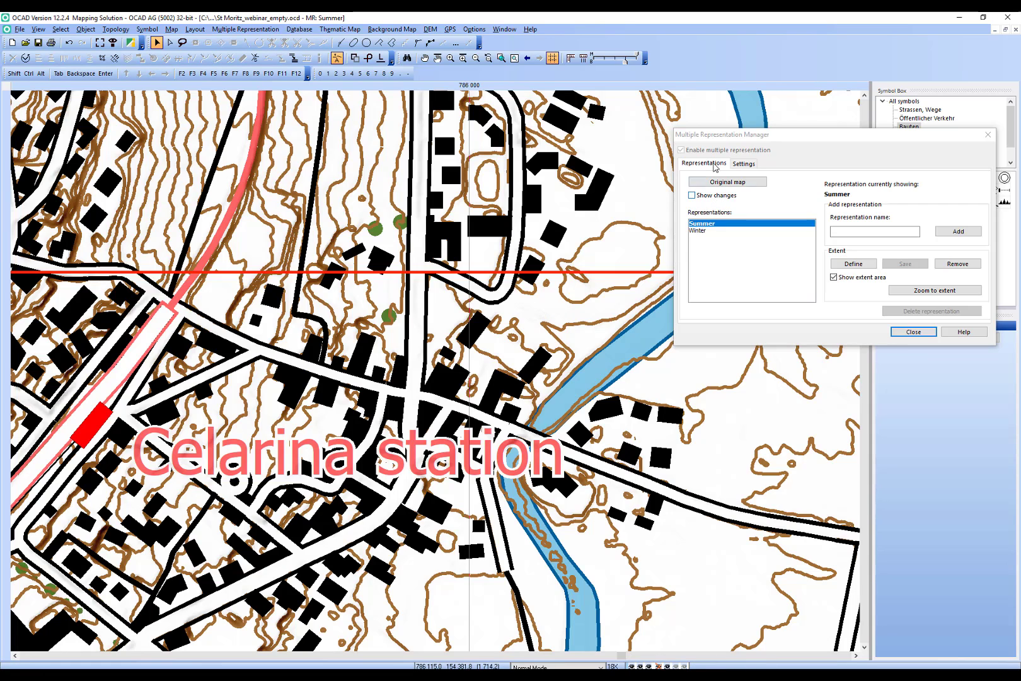
Display the original map and copy the building deleted from Summer back to the Summer representation.
left_click(714, 182)
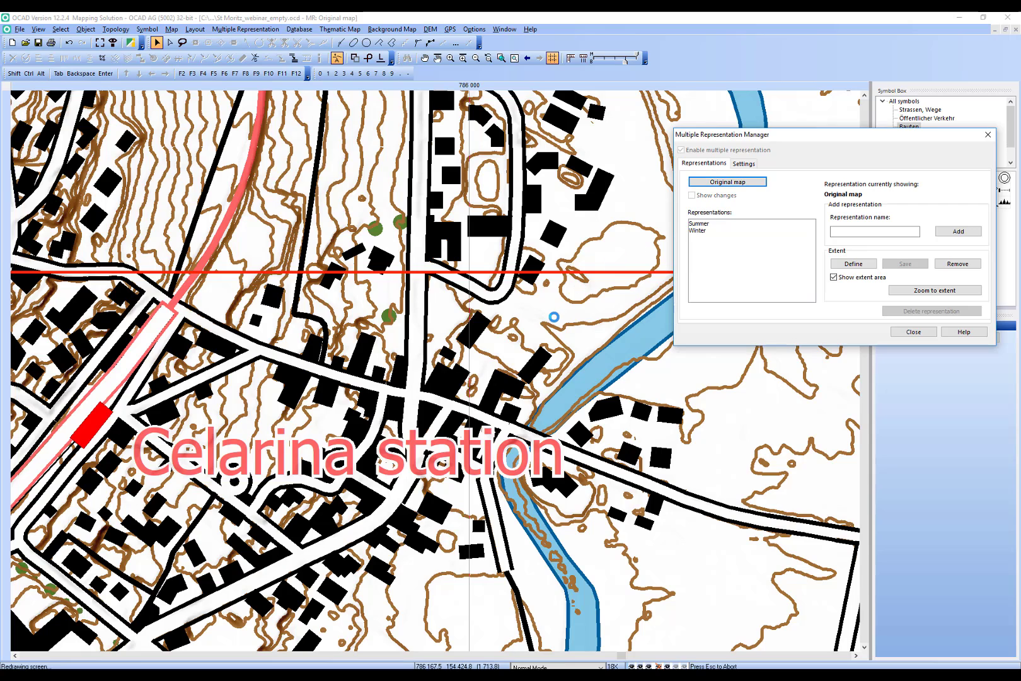
left_click(517, 335)
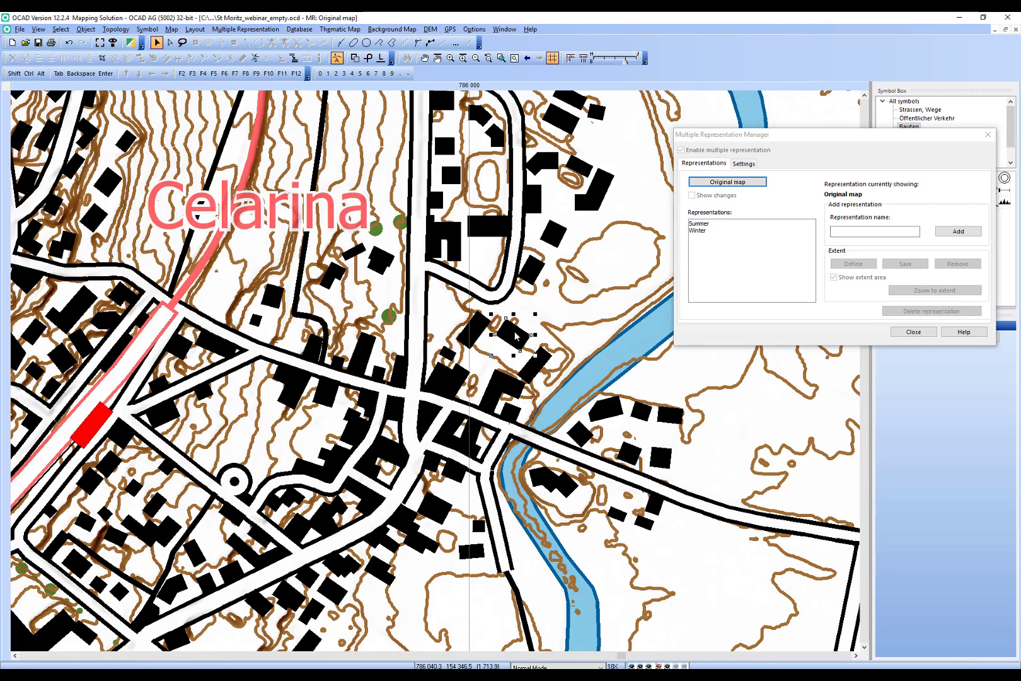
right_click(516, 335)
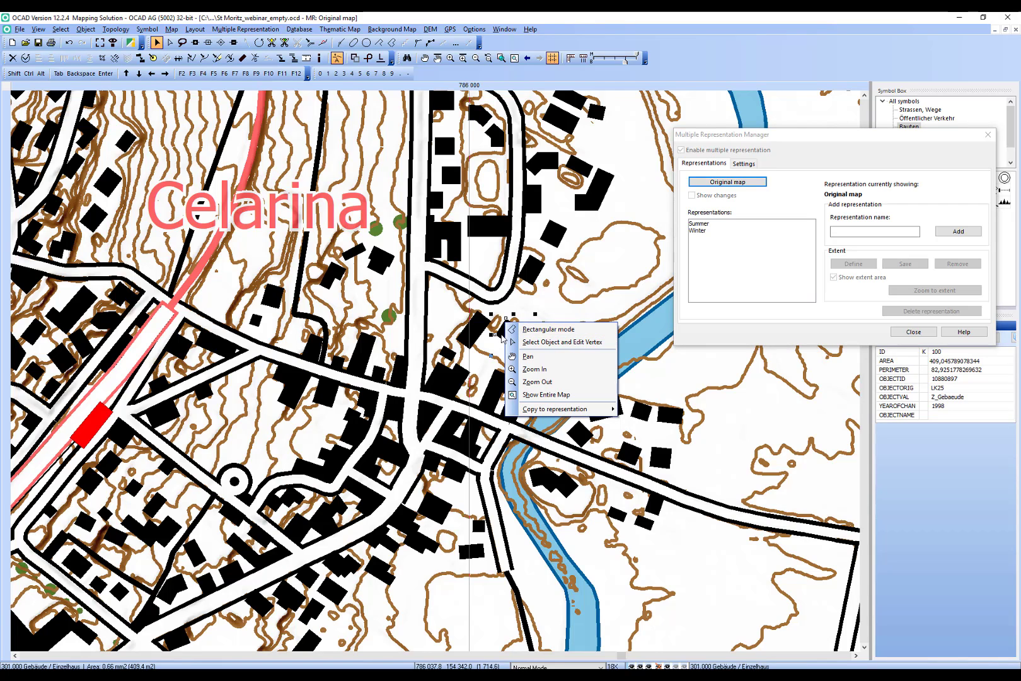
mouse_move(545, 411)
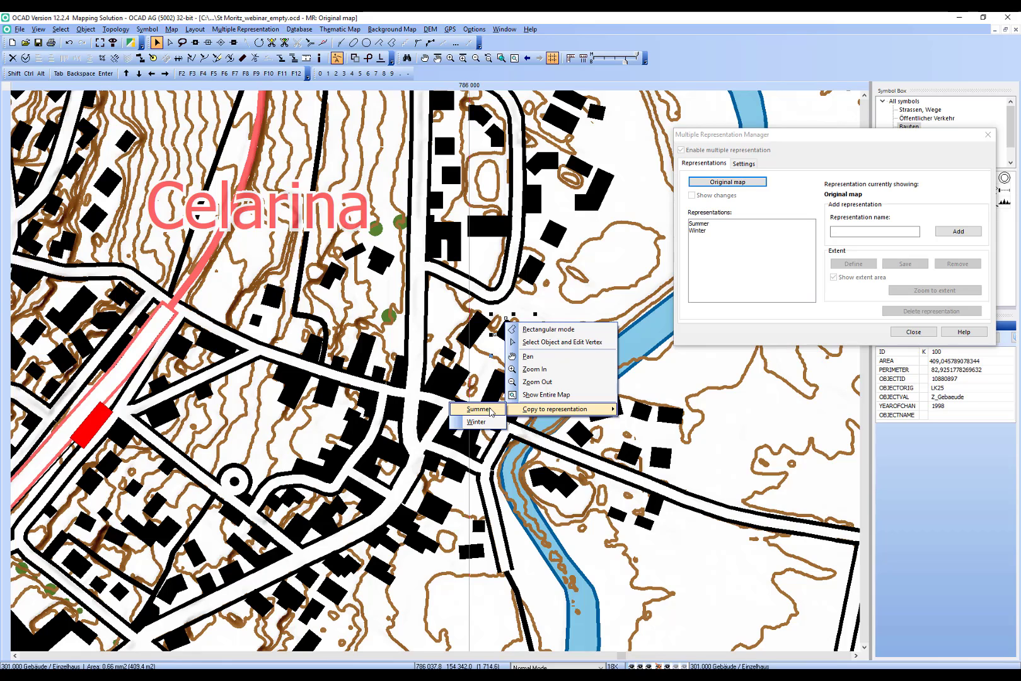
left_click(478, 409)
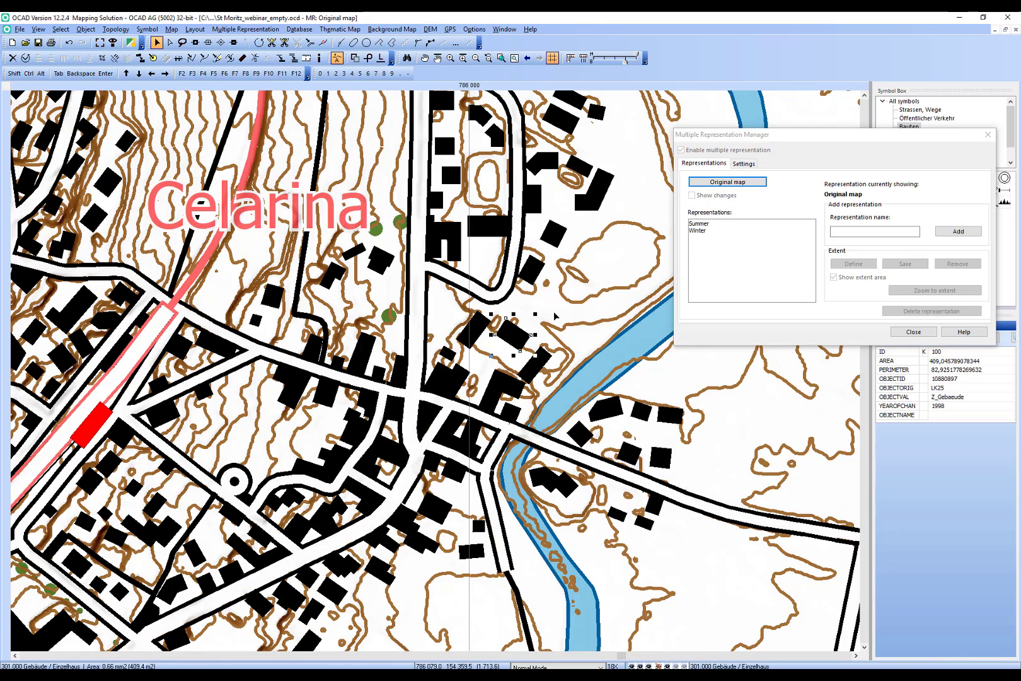
Switch to the Summer representation, check the copied building and view the map at the Summer extent.
left_click(702, 224)
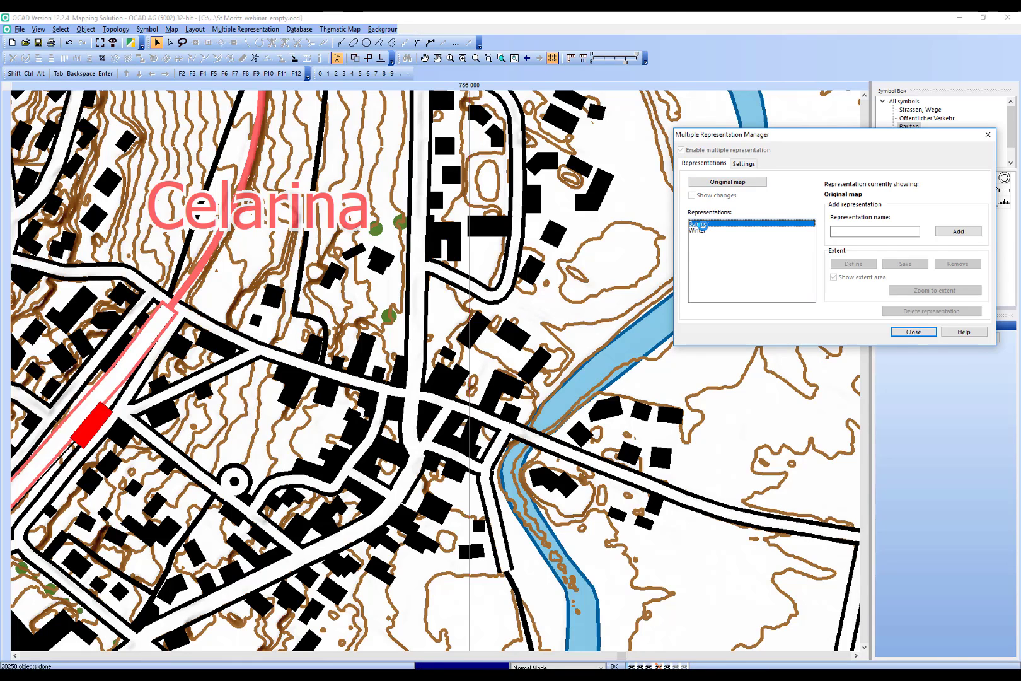
left_click(509, 341)
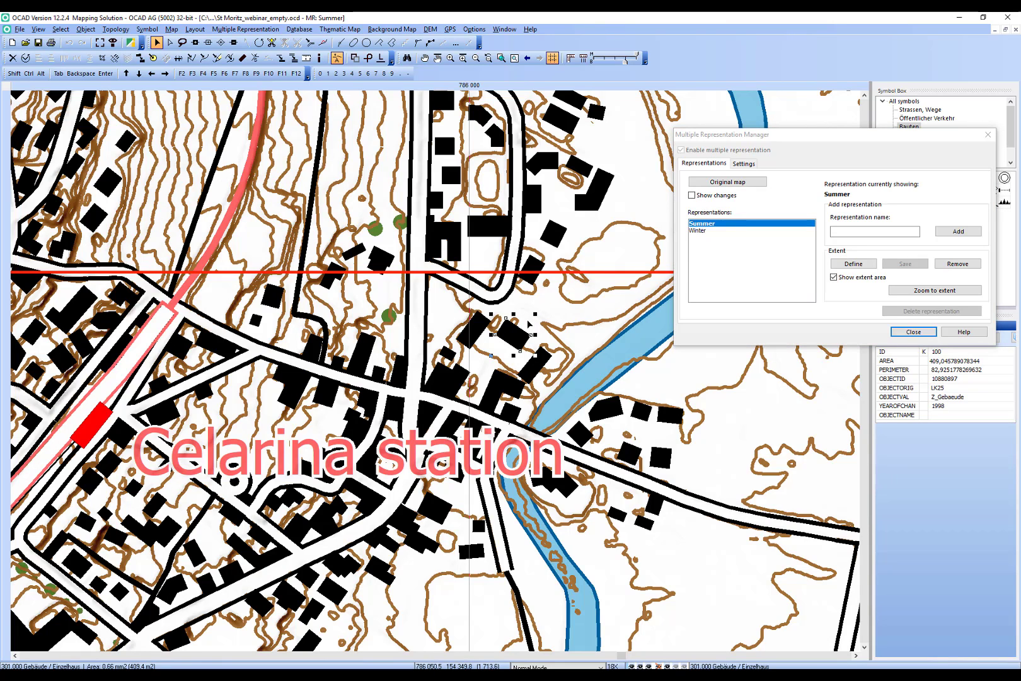
left_click(546, 311)
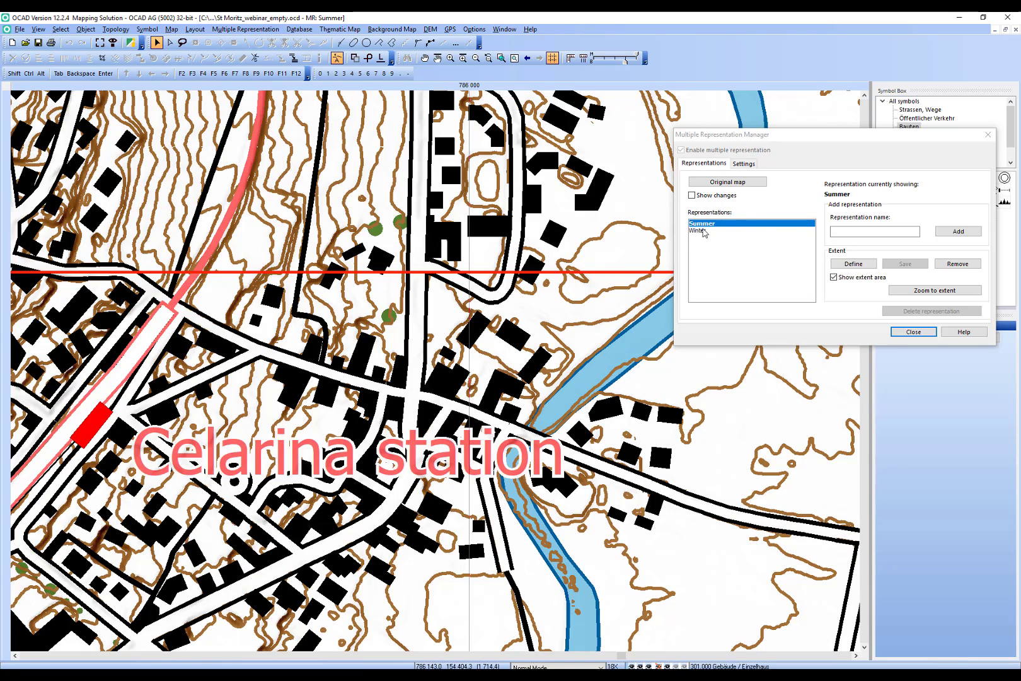
left_click(925, 297)
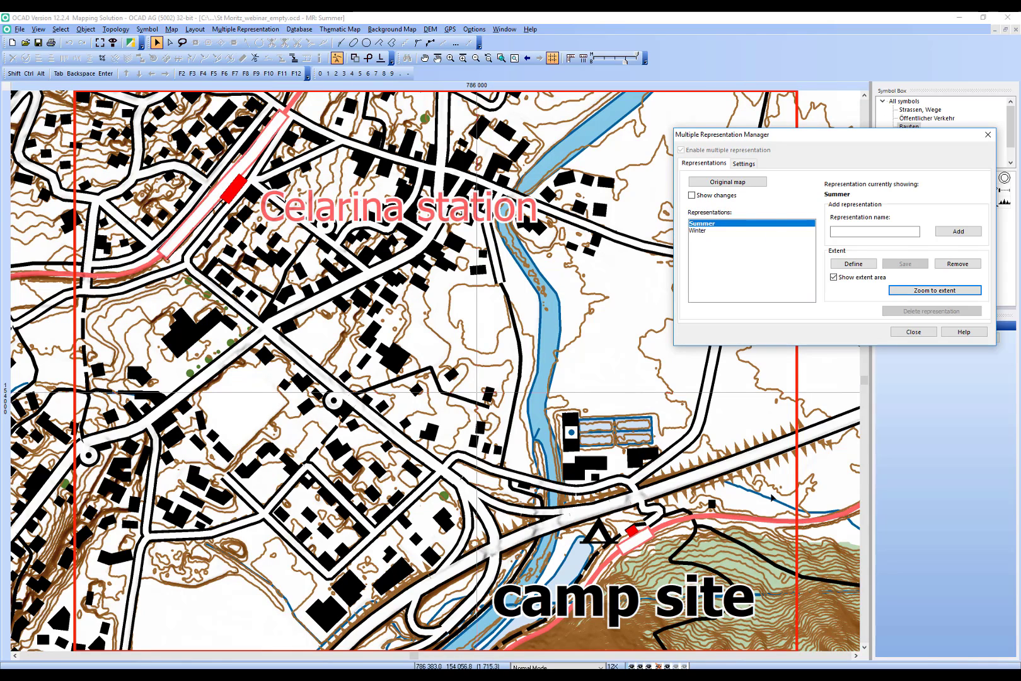
Switch to the Winter representation, then define and save an extent of about 49.0 x 35.3 mm covering the ski school and the village.
left_click(709, 231)
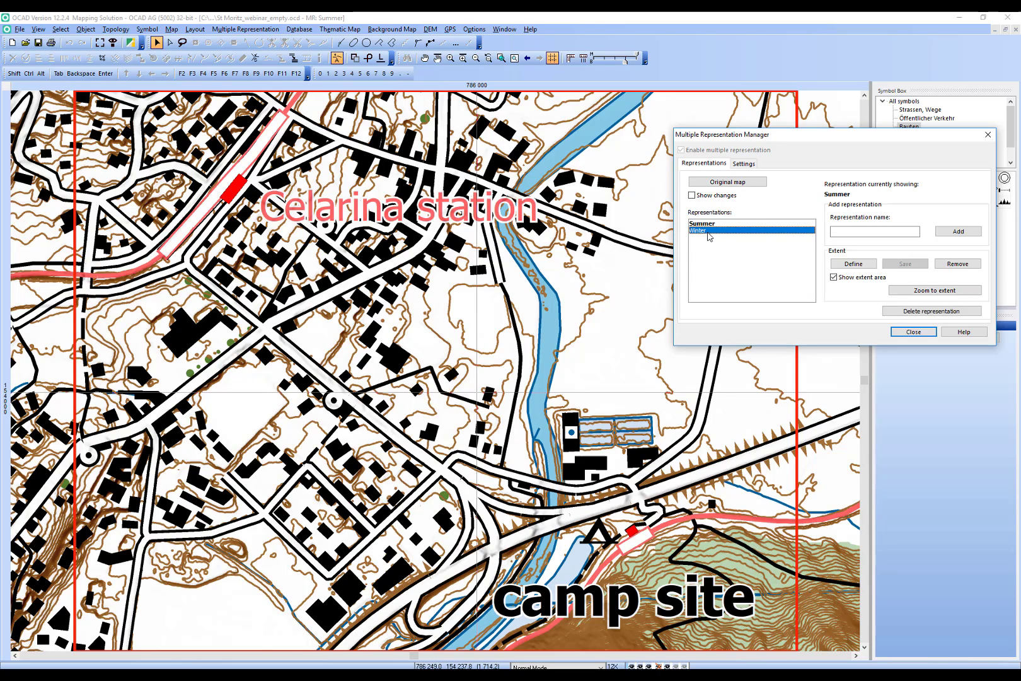
double_click(709, 231)
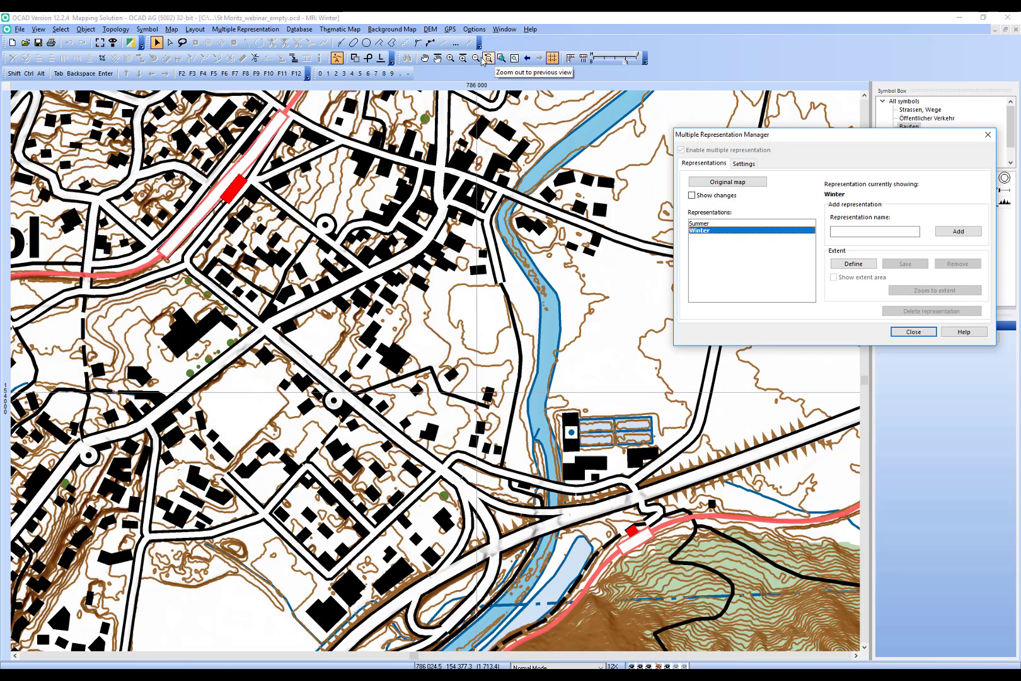
left_click(482, 60)
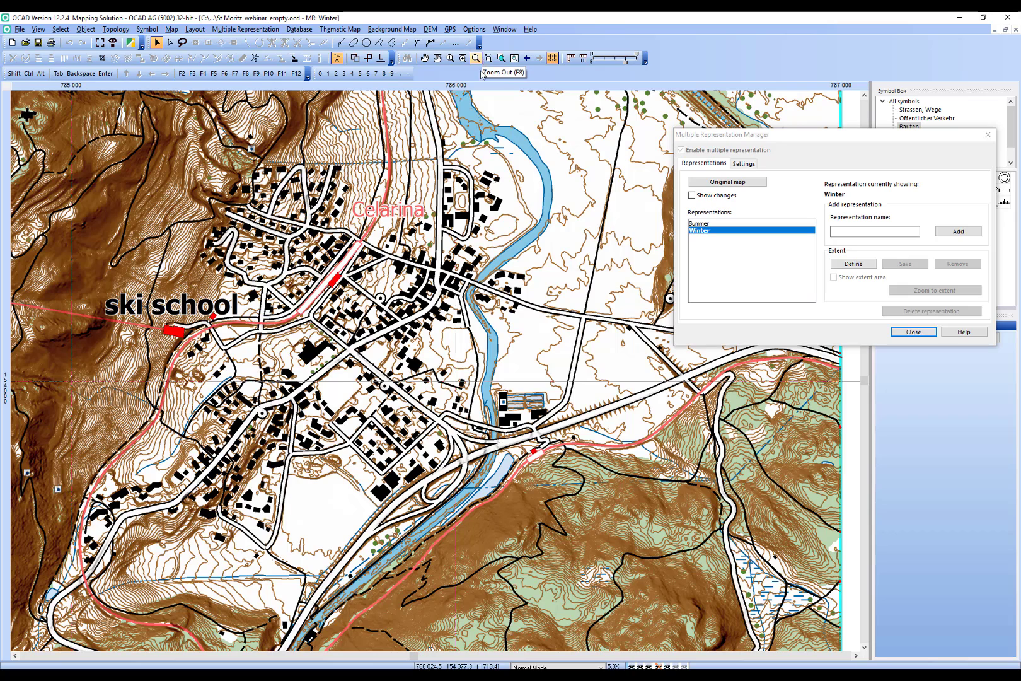
left_click(856, 264)
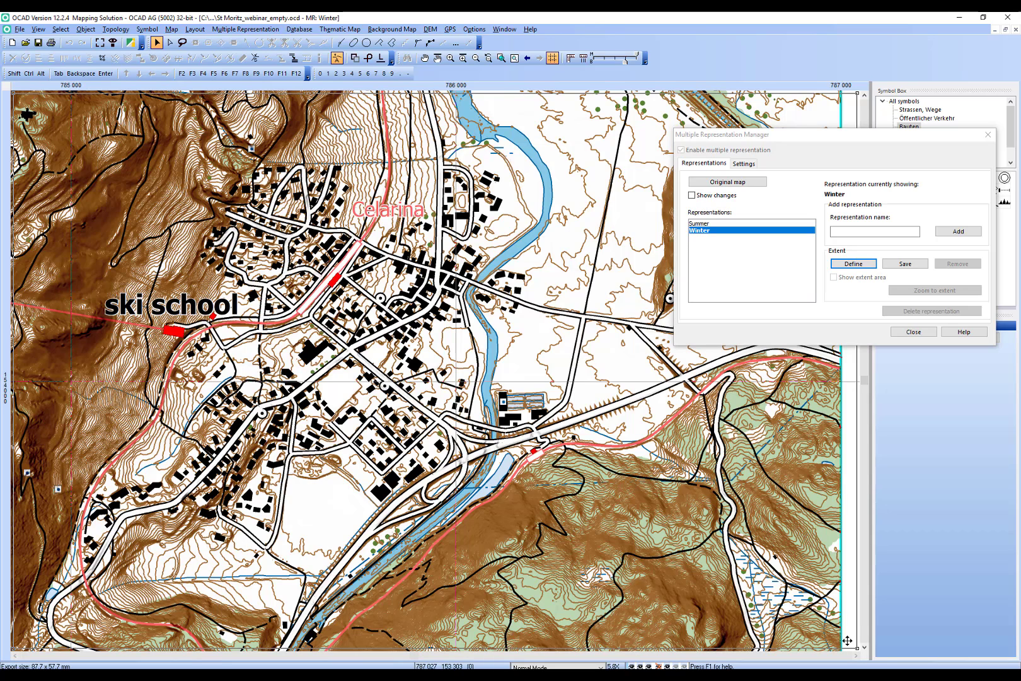
left_click_drag(858, 646, 858, 633)
left_click_drag(632, 625, 632, 434)
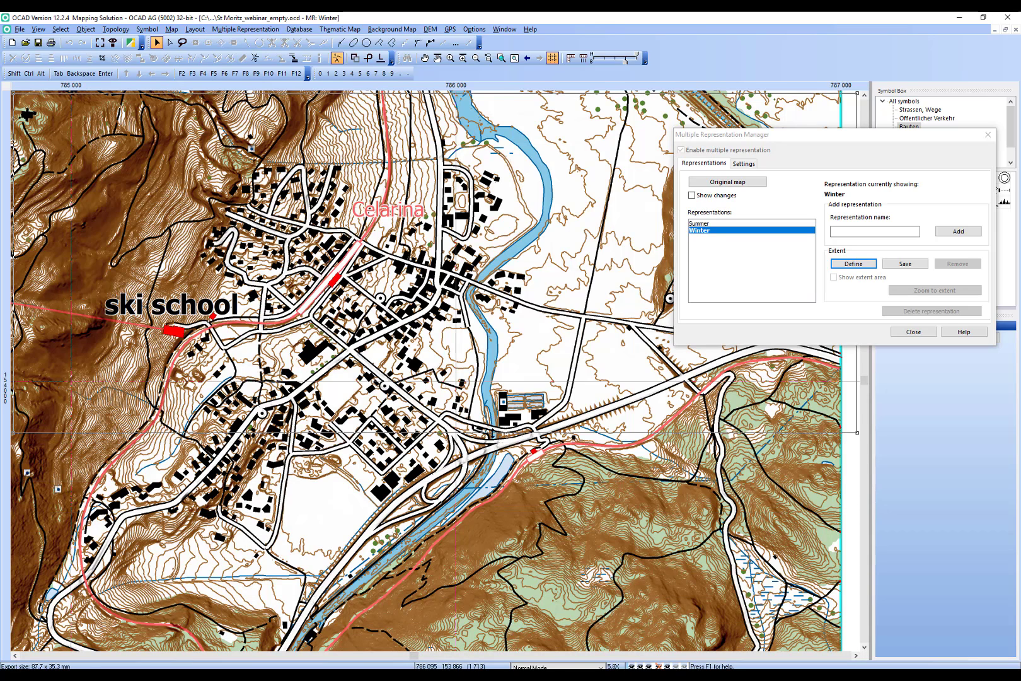
left_click_drag(853, 391, 485, 401)
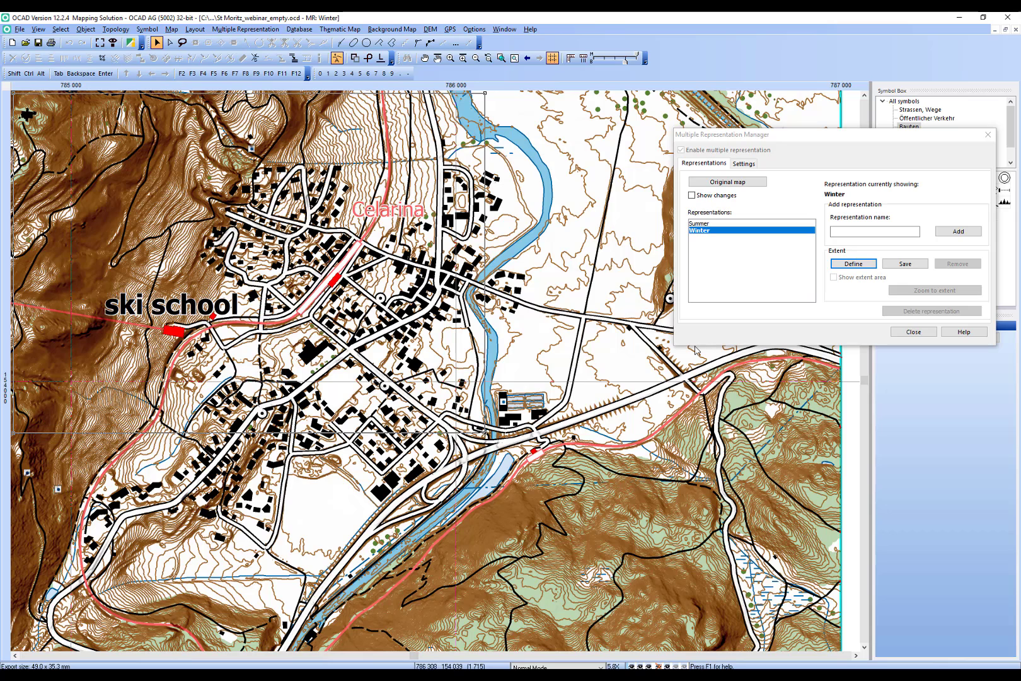
left_click(912, 271)
left_click(911, 265)
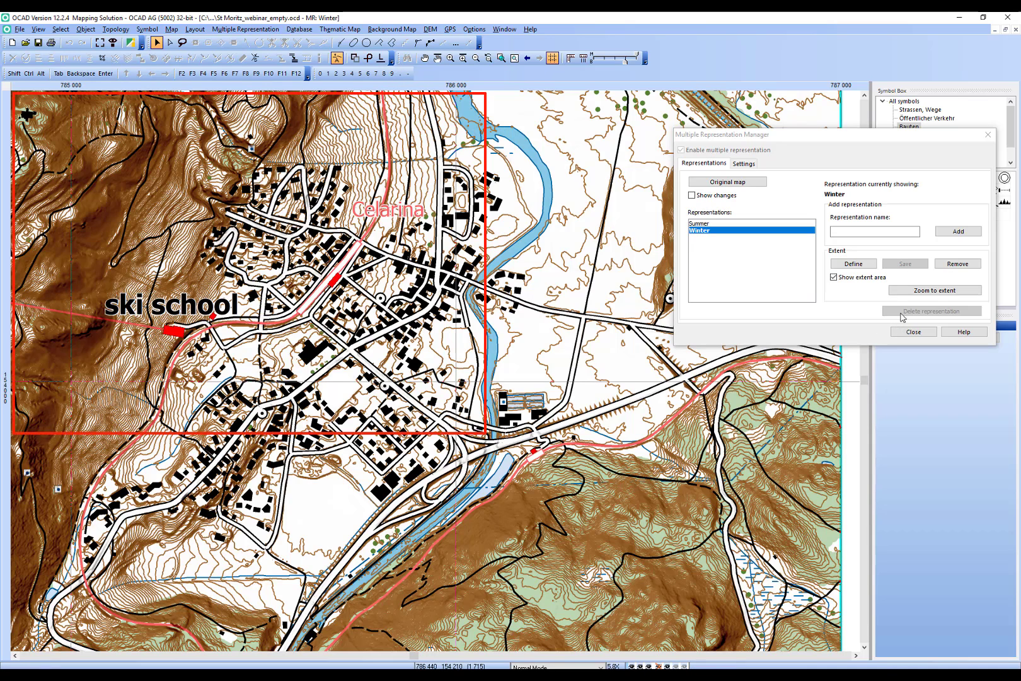
View the map at the Winter extent and hide the extent area.
left_click(935, 298)
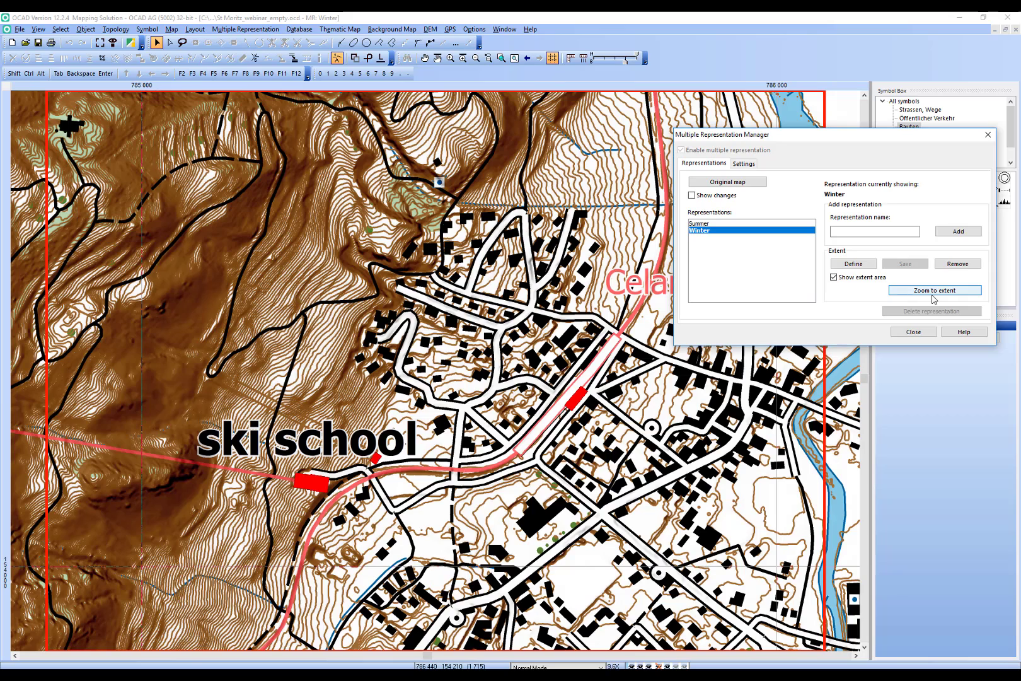
left_click(836, 279)
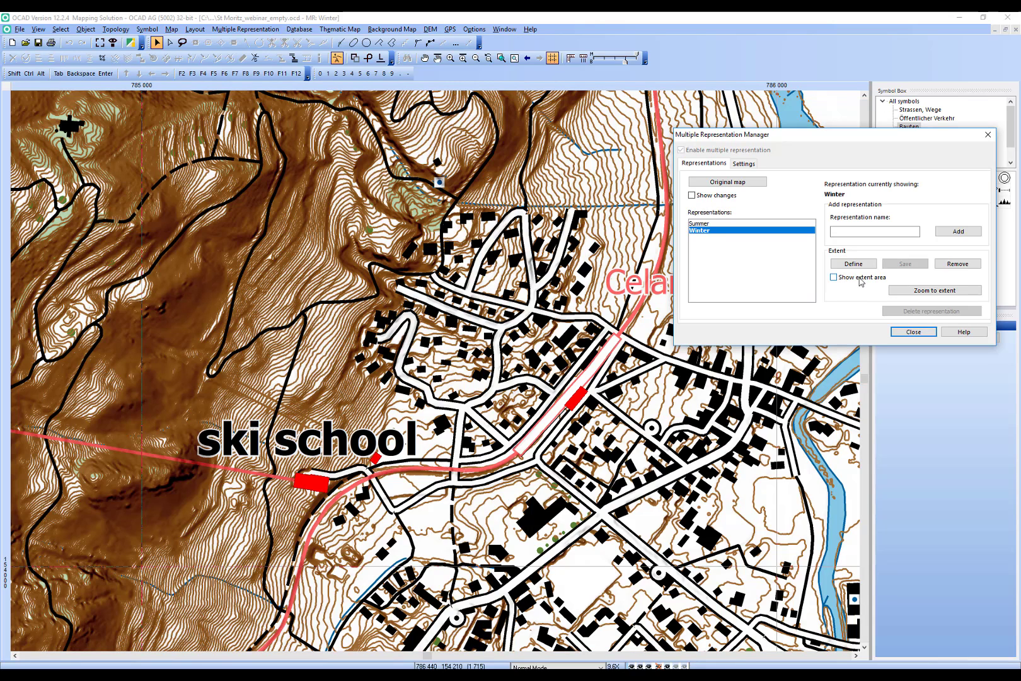
key("F8")
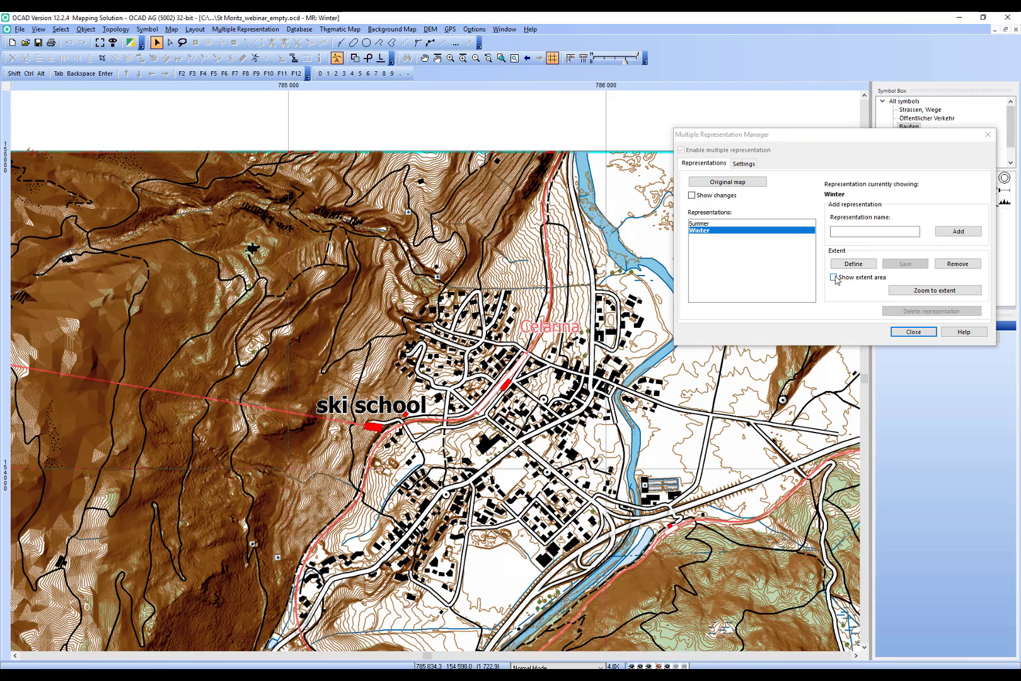
Show the extent area of the Winter representation again.
left_click(834, 278)
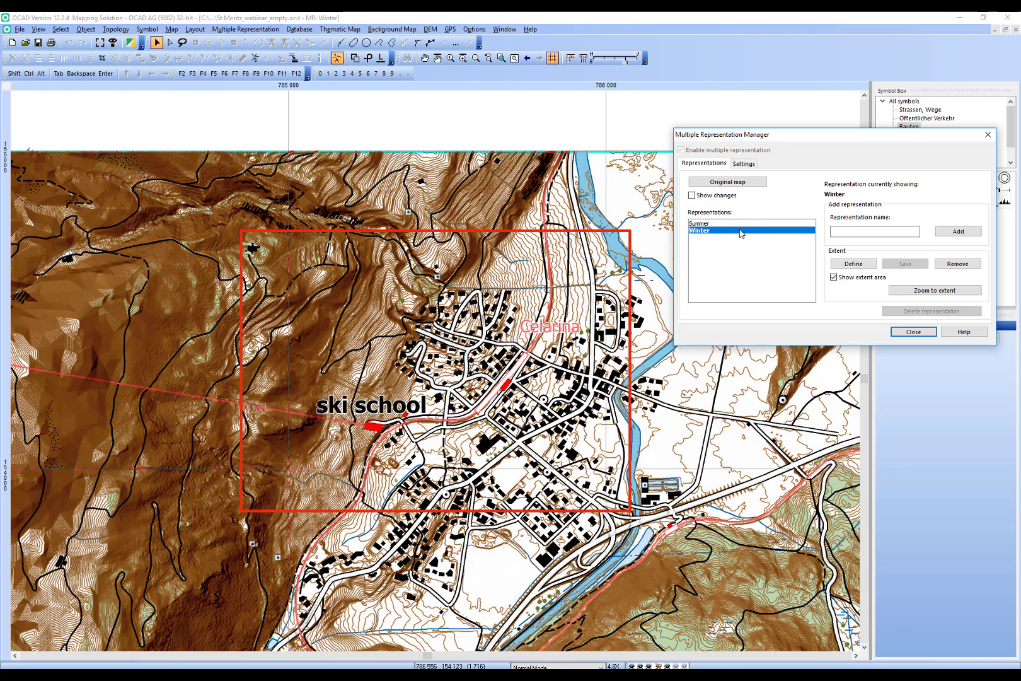
Add a new representation named test and select it in the list of representations.
left_click(850, 233)
type("test")
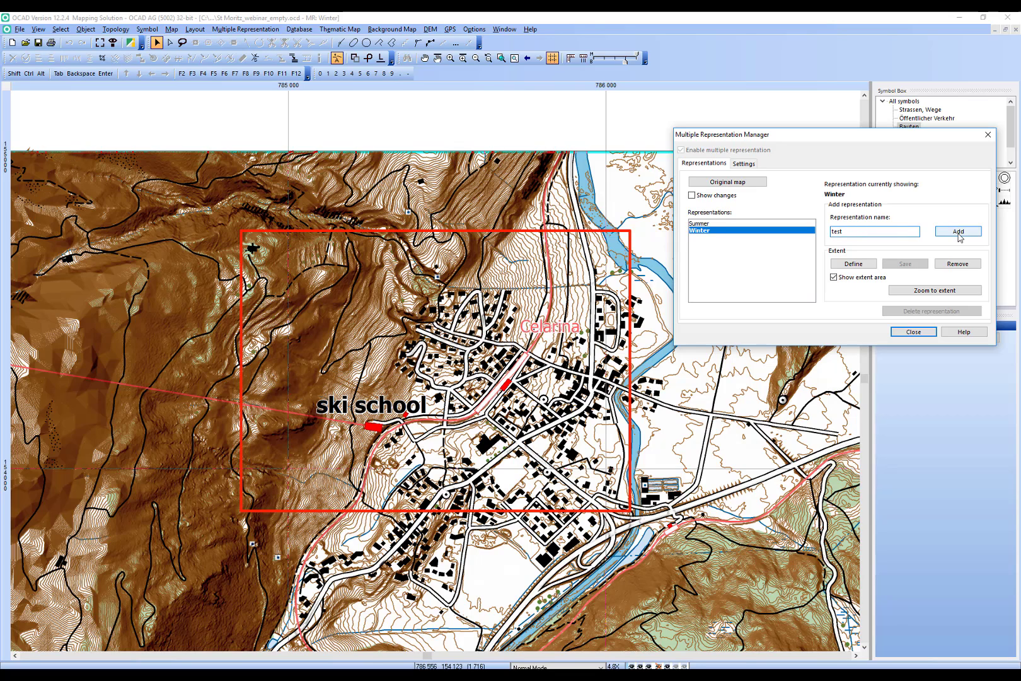
left_click(959, 232)
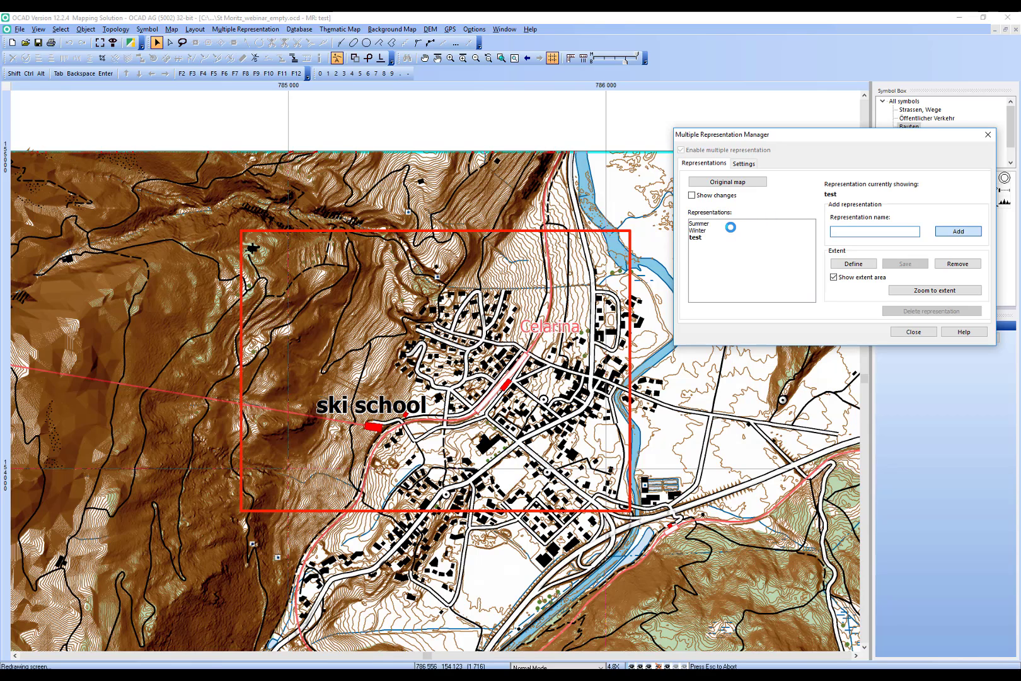
left_click(697, 237)
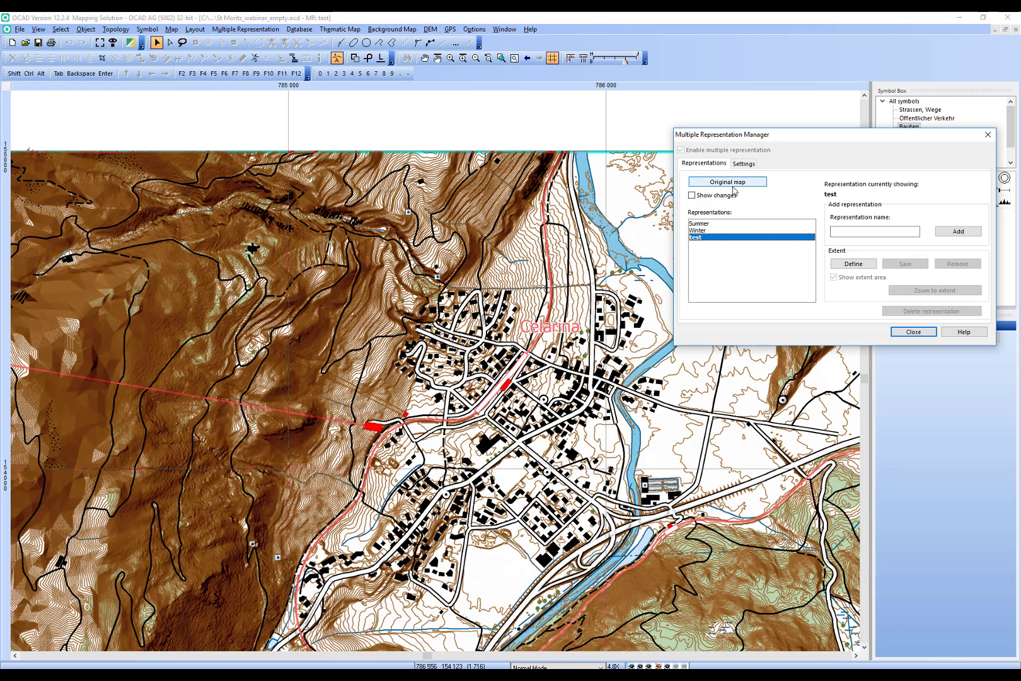
Display the original map, delete the test representation and close the Multiple Representation Manager.
left_click(734, 185)
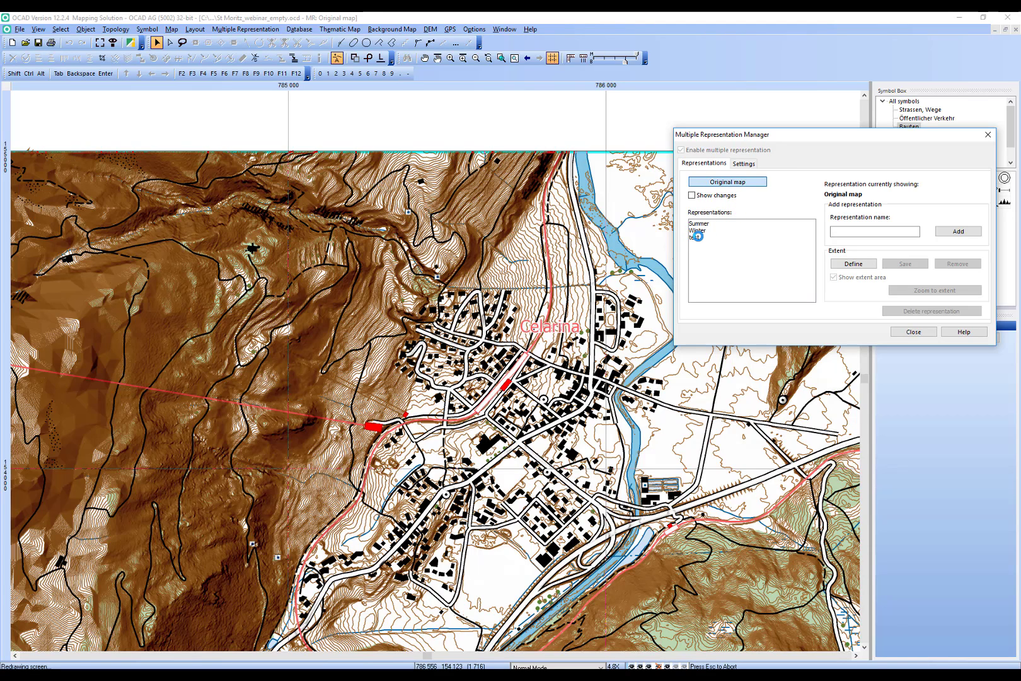
left_click(698, 237)
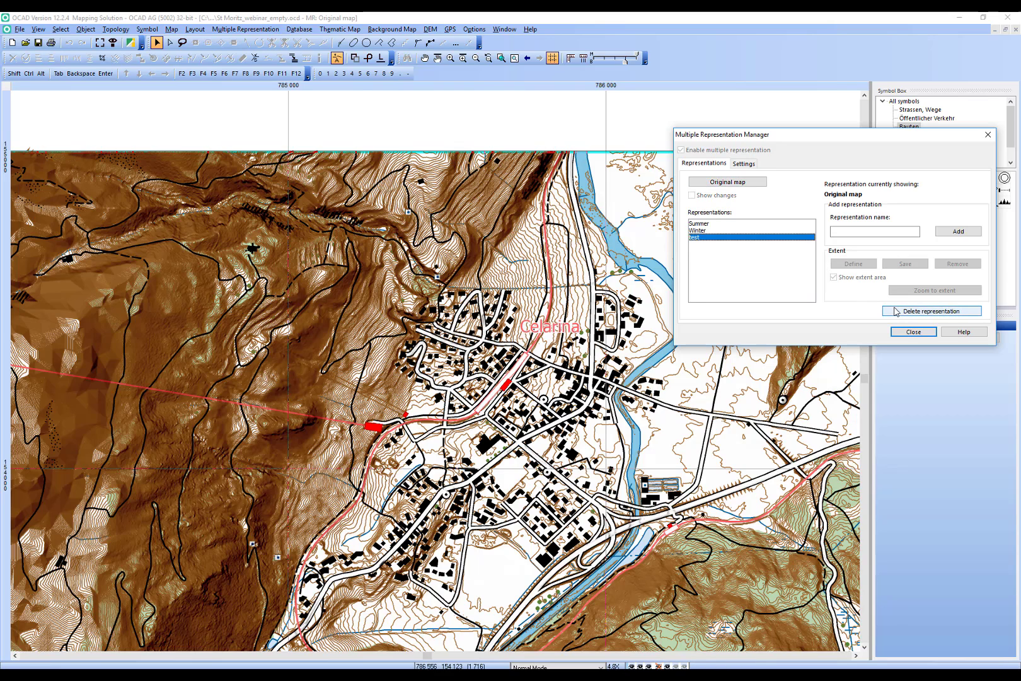
left_click(908, 314)
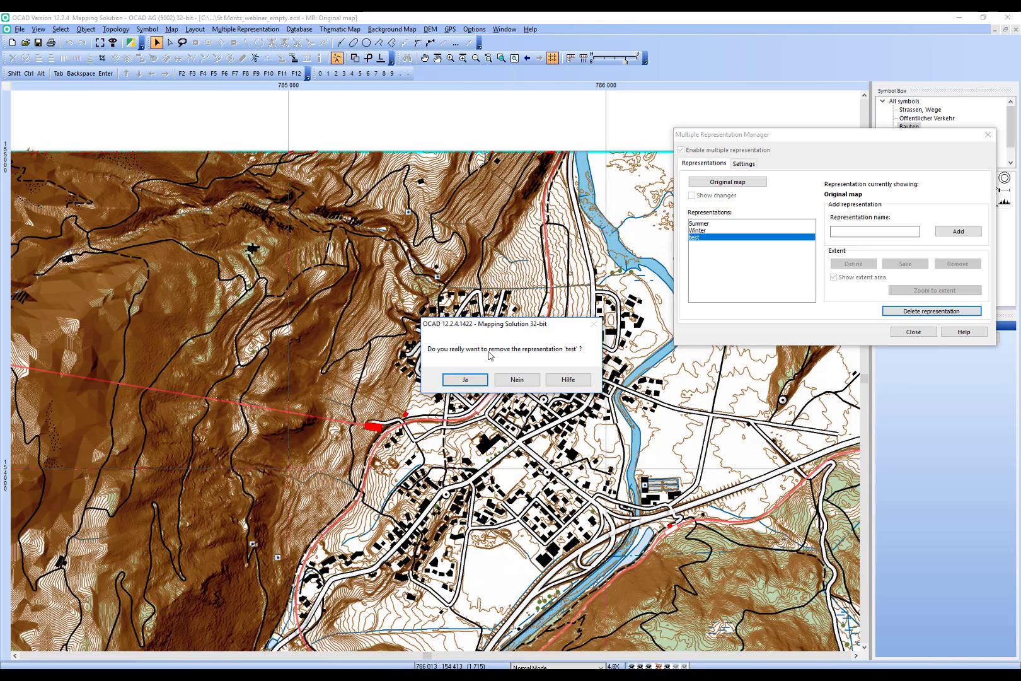
left_click(466, 381)
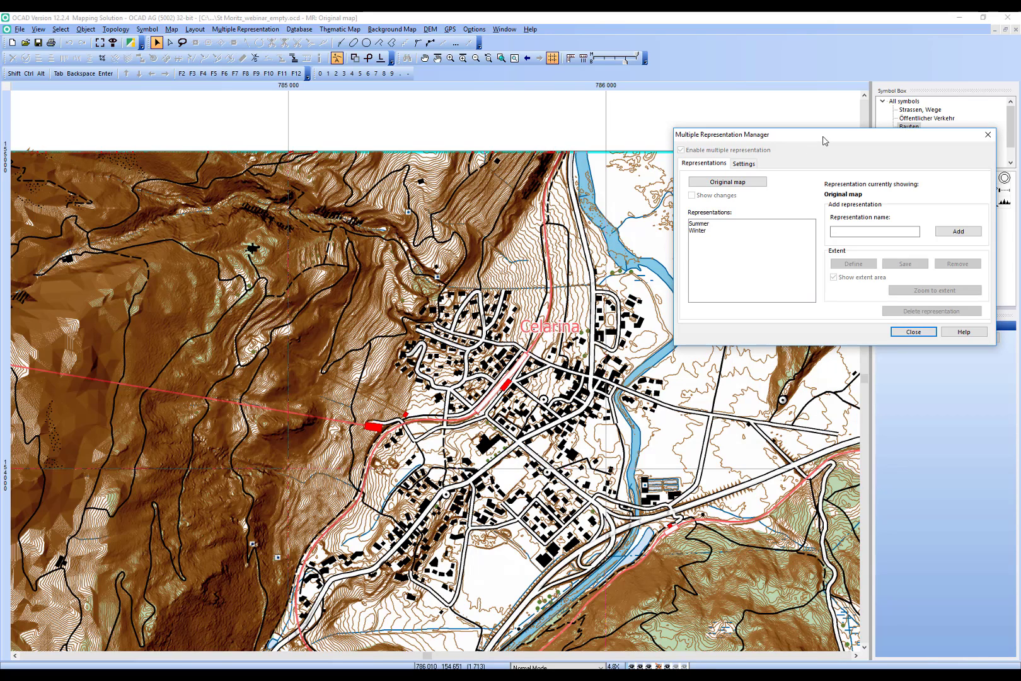
left_click_drag(823, 140, 660, 228)
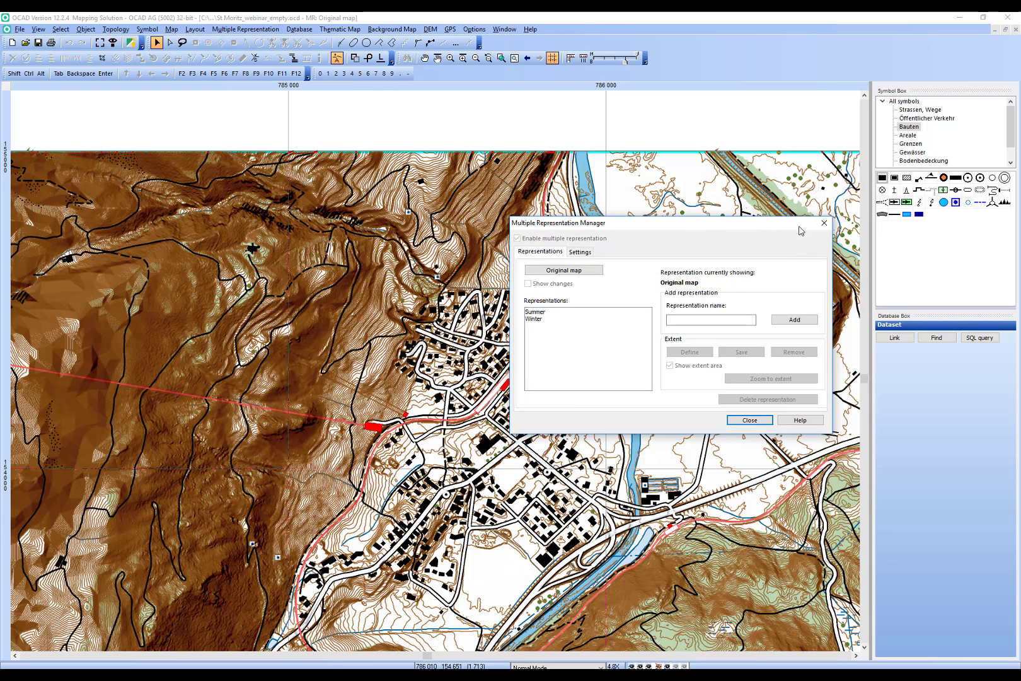
left_click(824, 222)
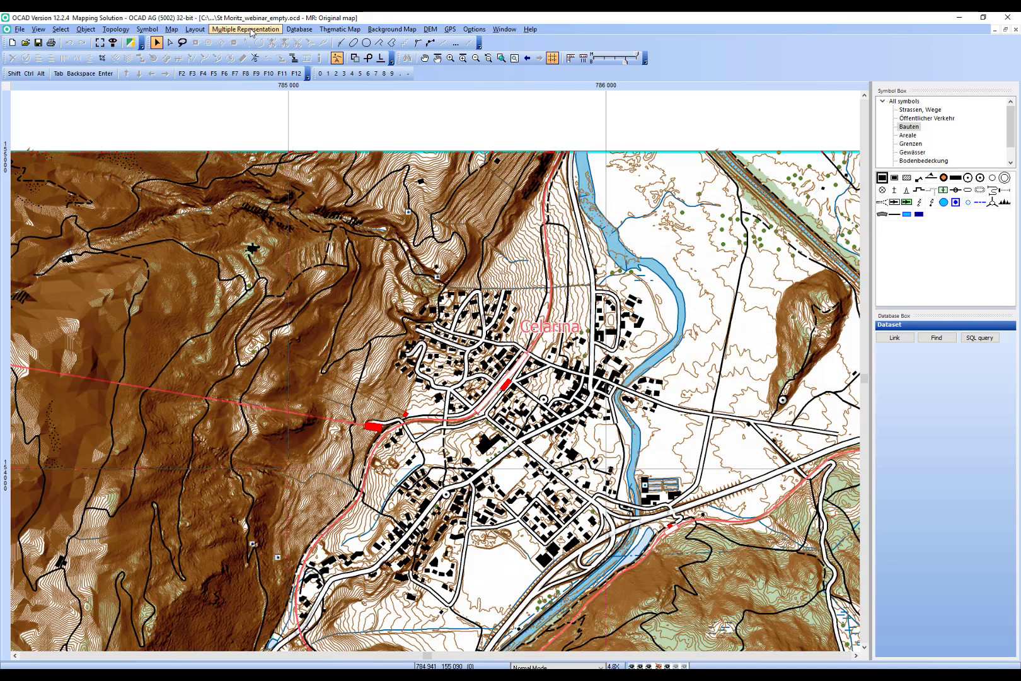
Reopen the Multiple Representation Manager and examine its settings for deleting and updating original objects.
left_click(251, 32)
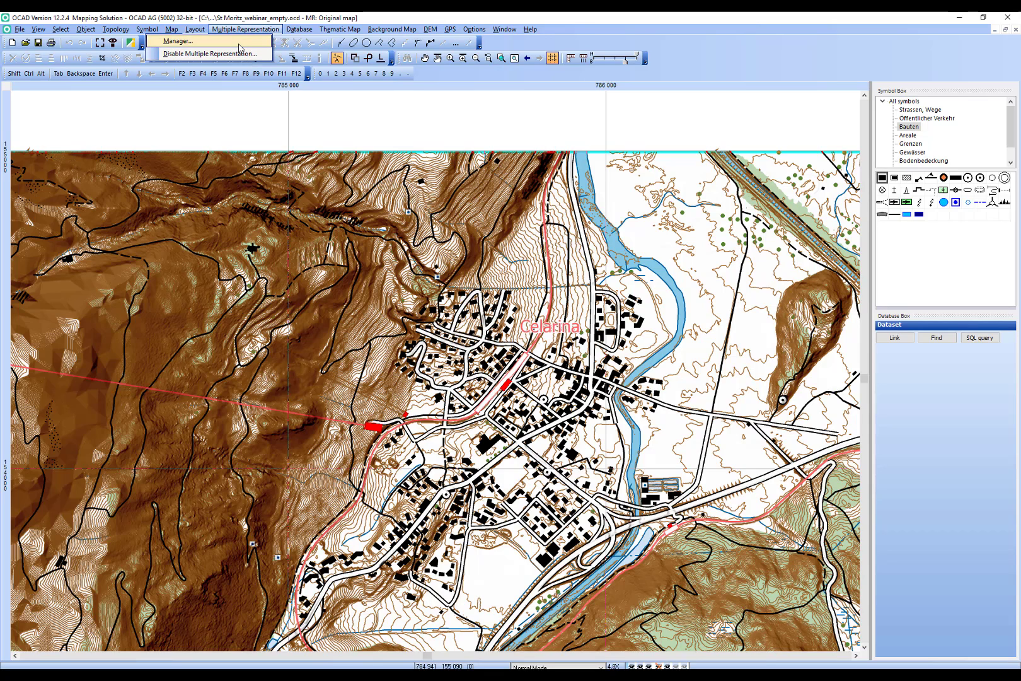
left_click(240, 46)
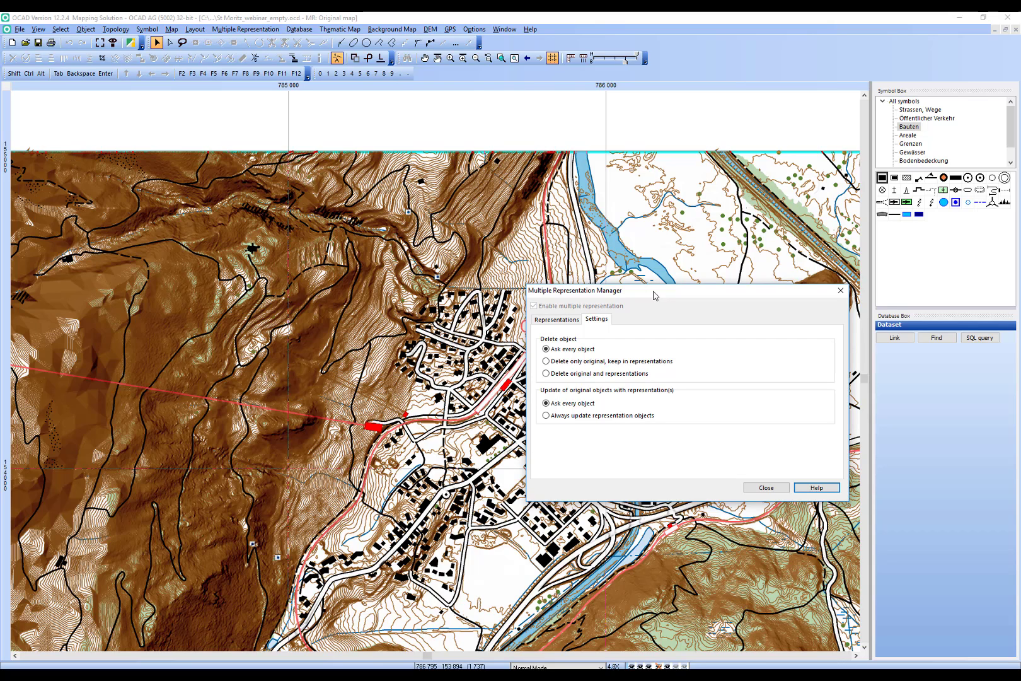
left_click_drag(653, 290, 644, 275)
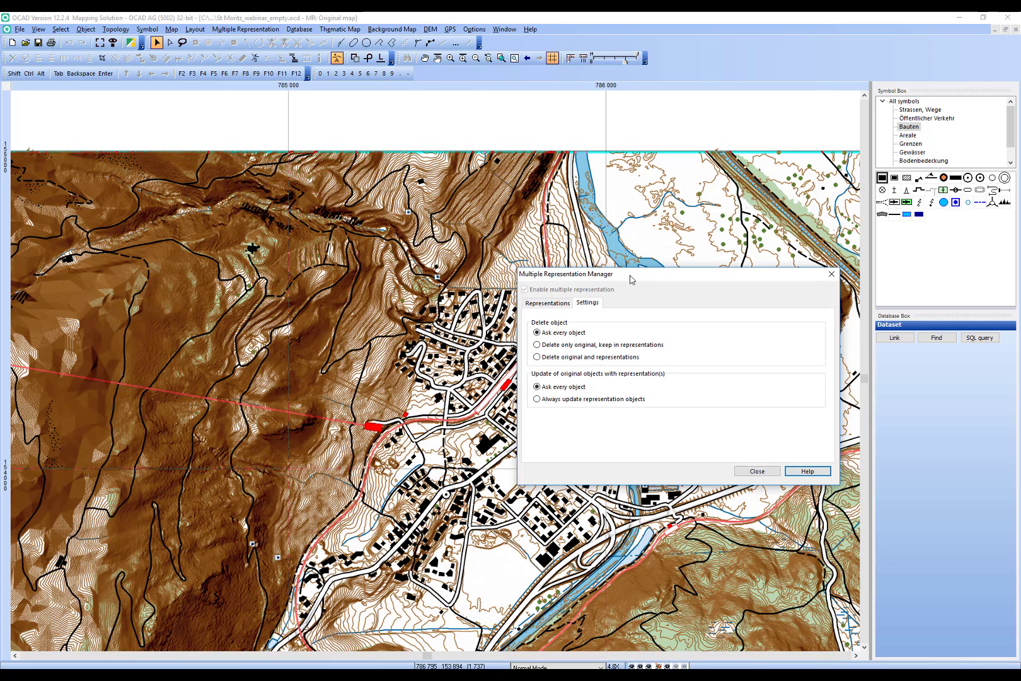
left_click_drag(631, 280, 767, 330)
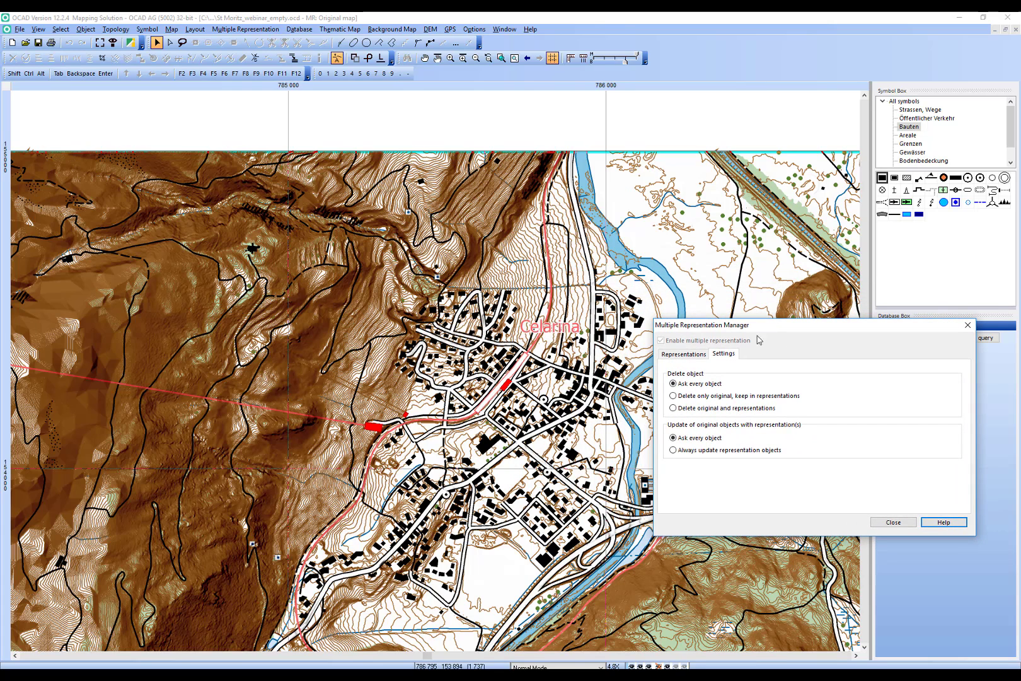
View the Summer representation to check its station label, then return to the original map.
left_click(688, 356)
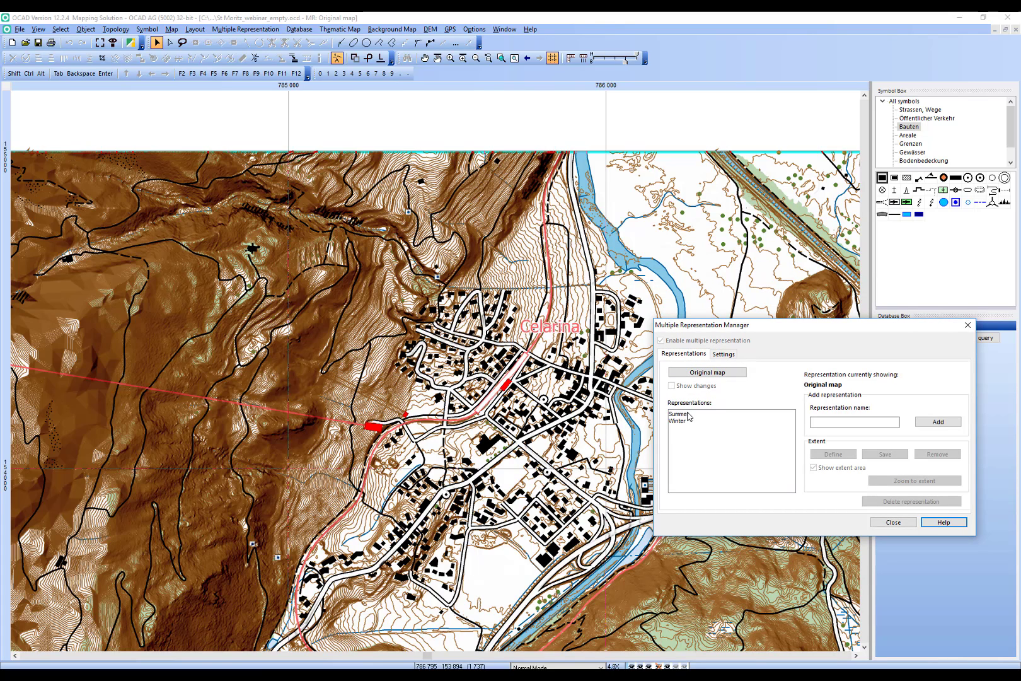
left_click(688, 415)
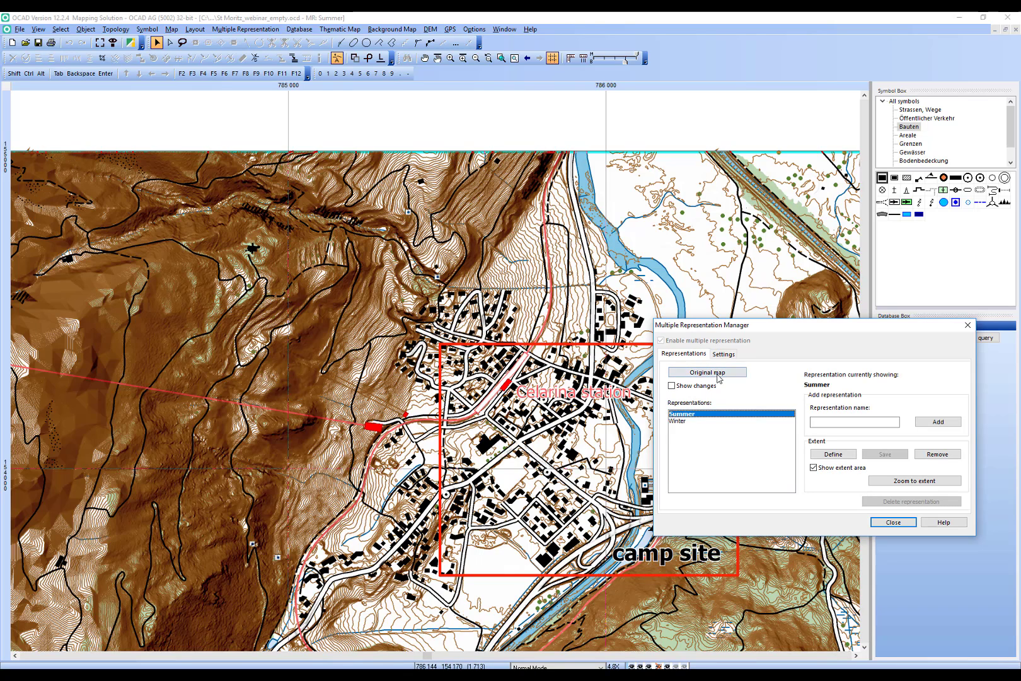
left_click(707, 372)
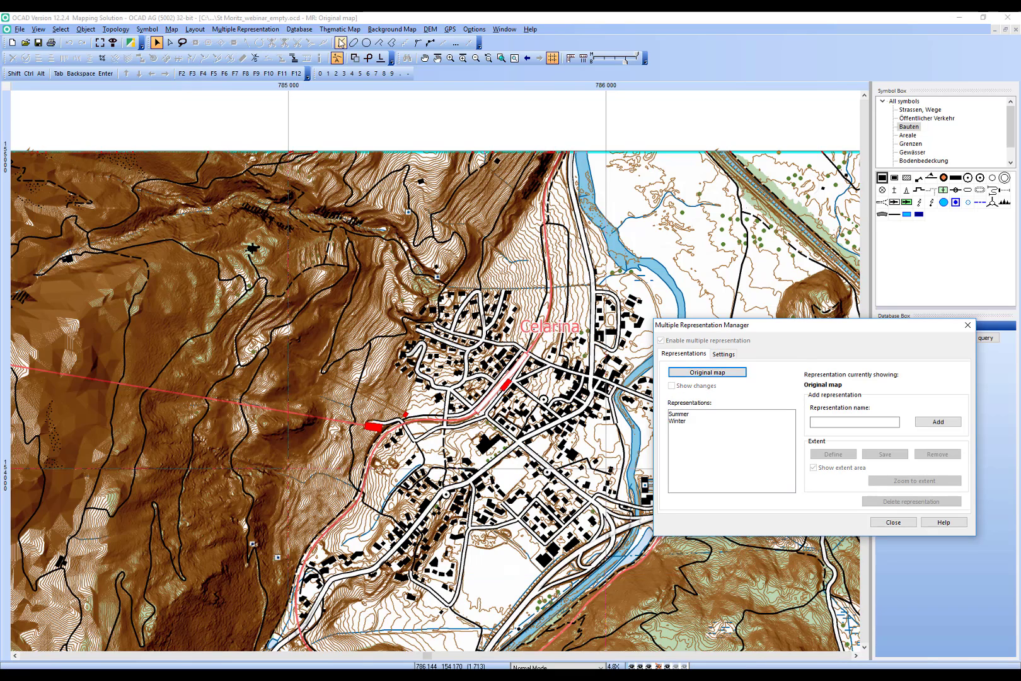
Change the original map's Celarina label to "Celarina station" and accept updating the object in the Summer representation.
left_click(171, 44)
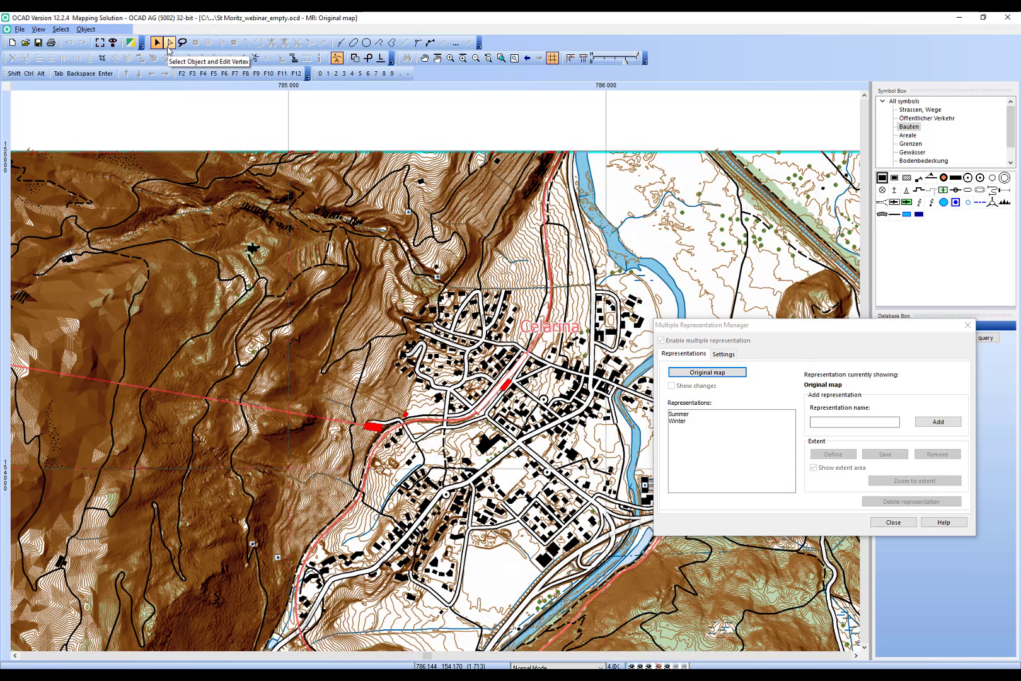
left_click(557, 328)
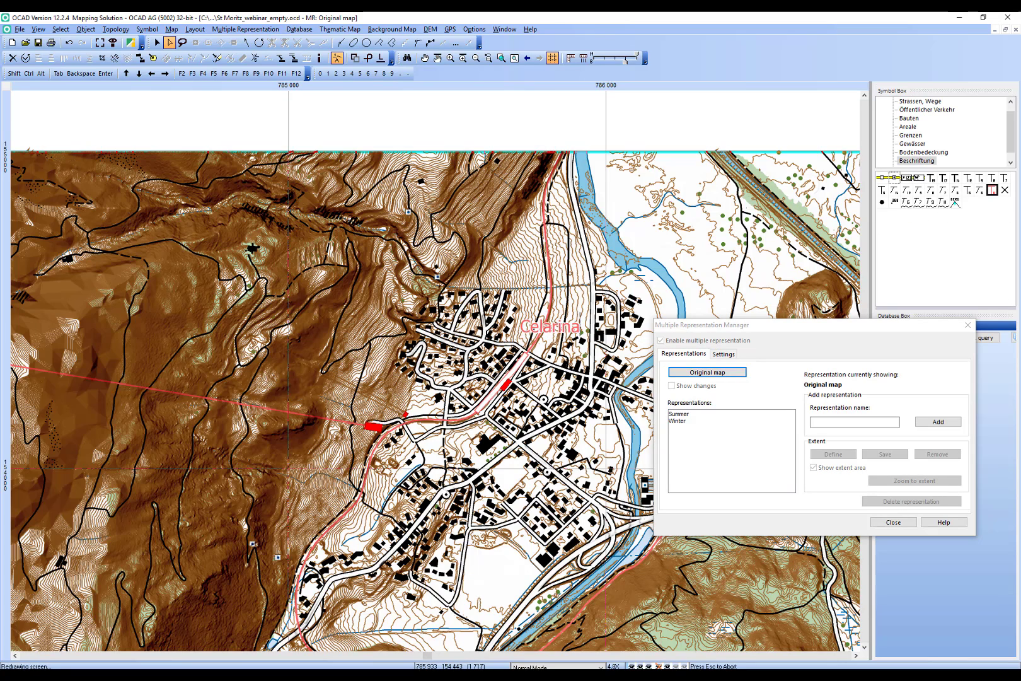
key("Delete")
key("ctrl+z")
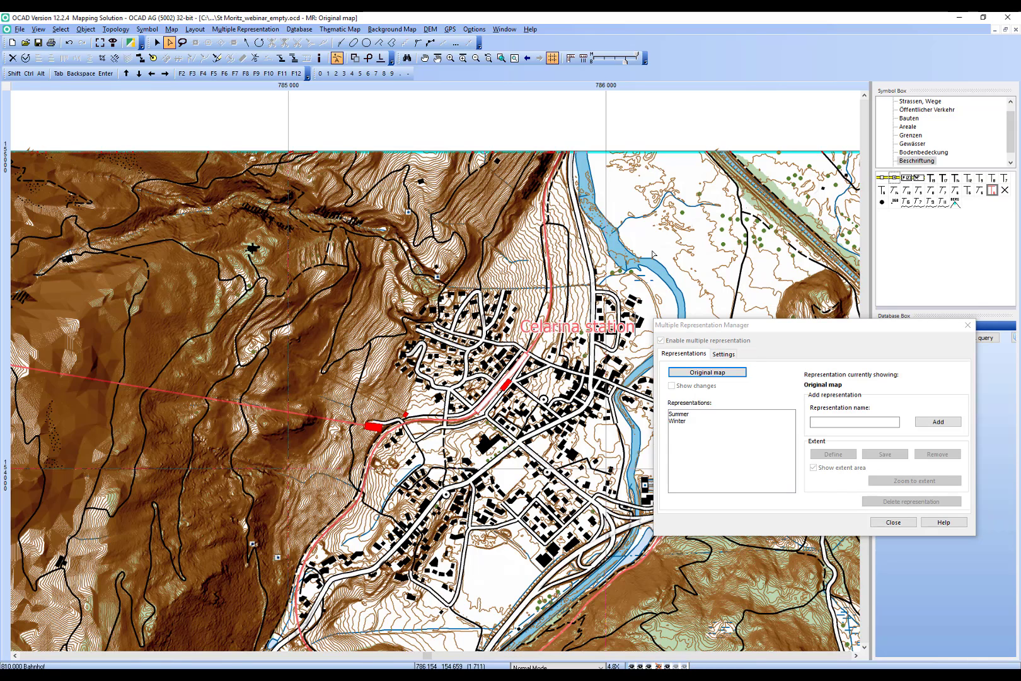
key("Escape")
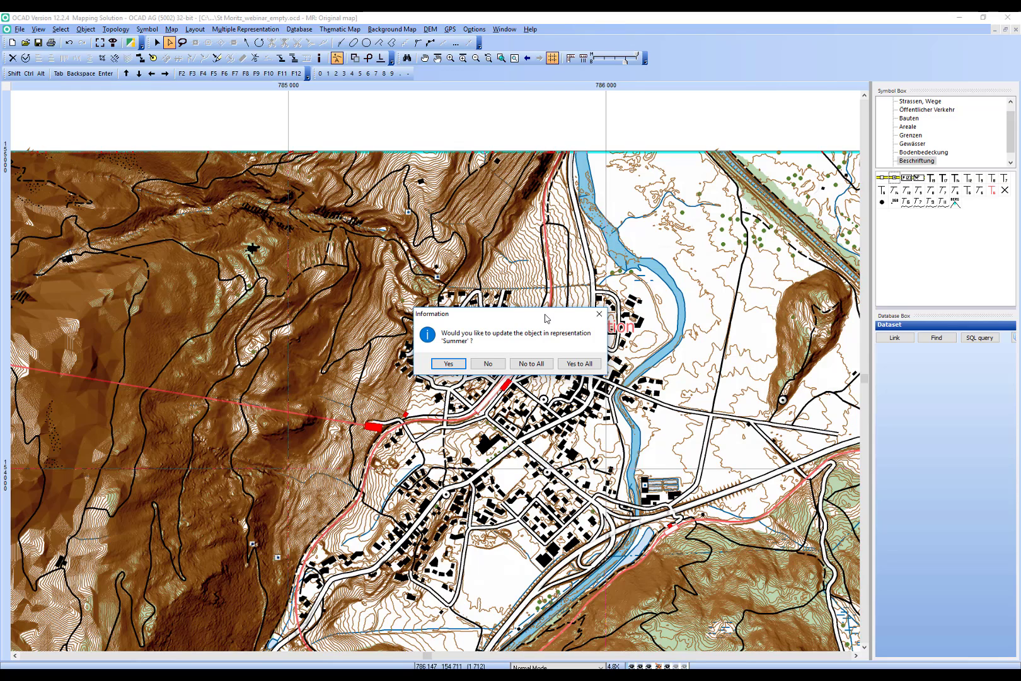
left_click_drag(546, 319, 474, 315)
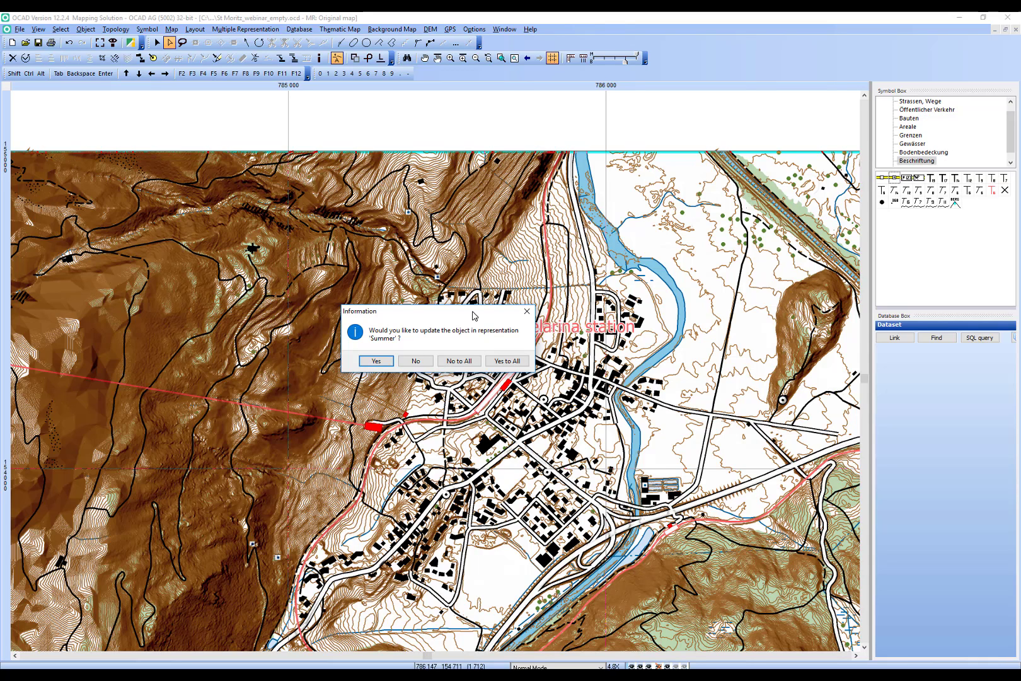
left_click_drag(474, 316, 440, 323)
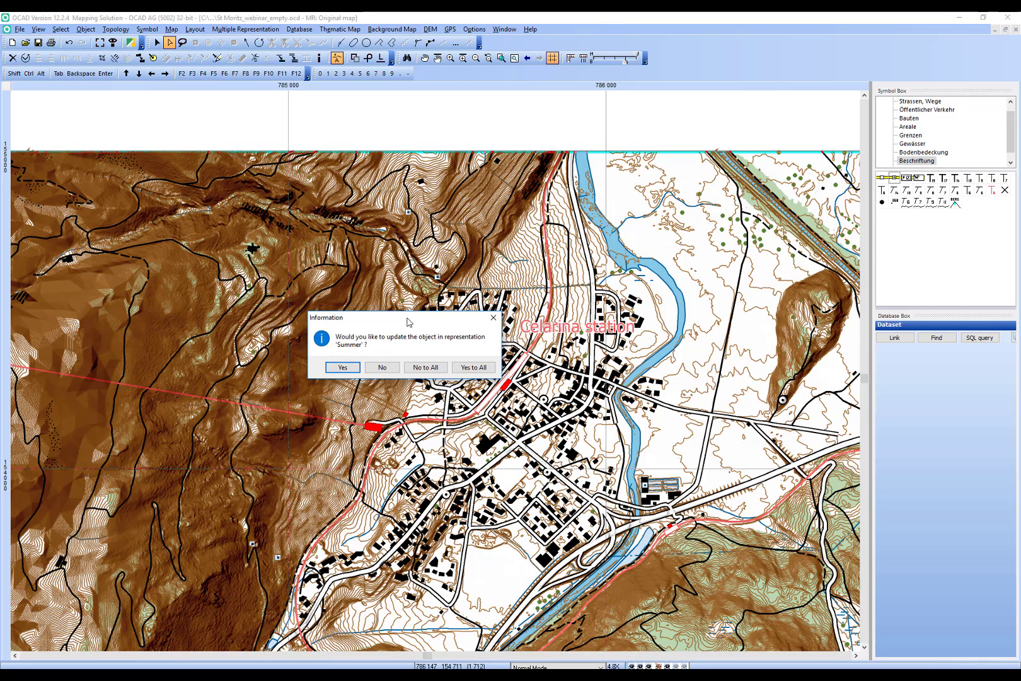
left_click_drag(408, 322, 347, 331)
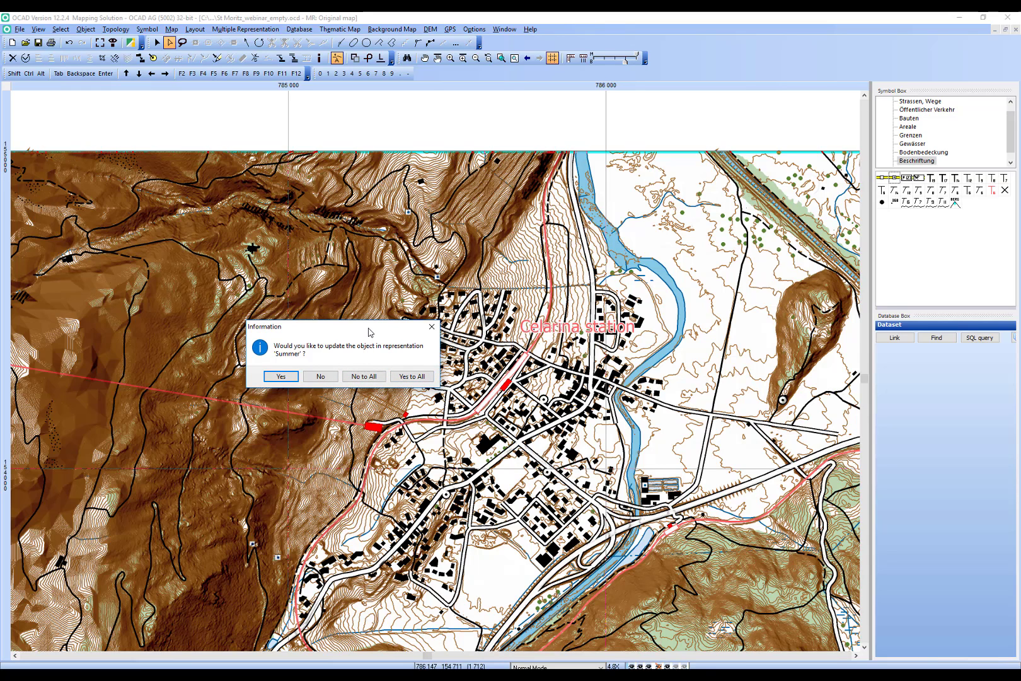
left_click(294, 377)
Check the label in Summer, then switch to Winter and move its "Celarina station" label slightly southwest.
left_click(678, 414)
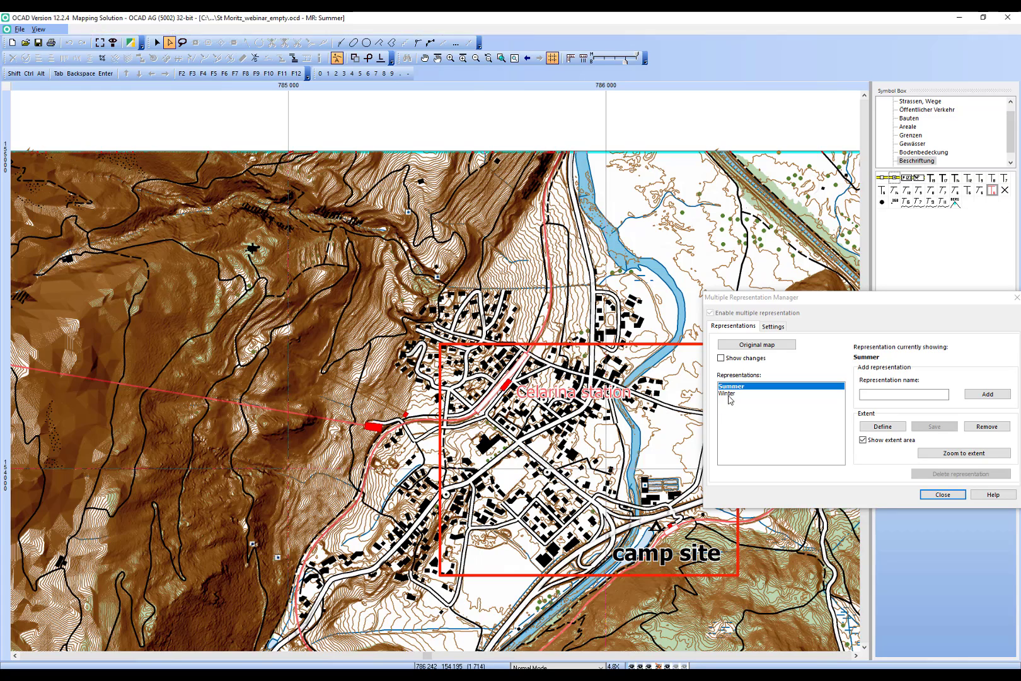
left_click(729, 395)
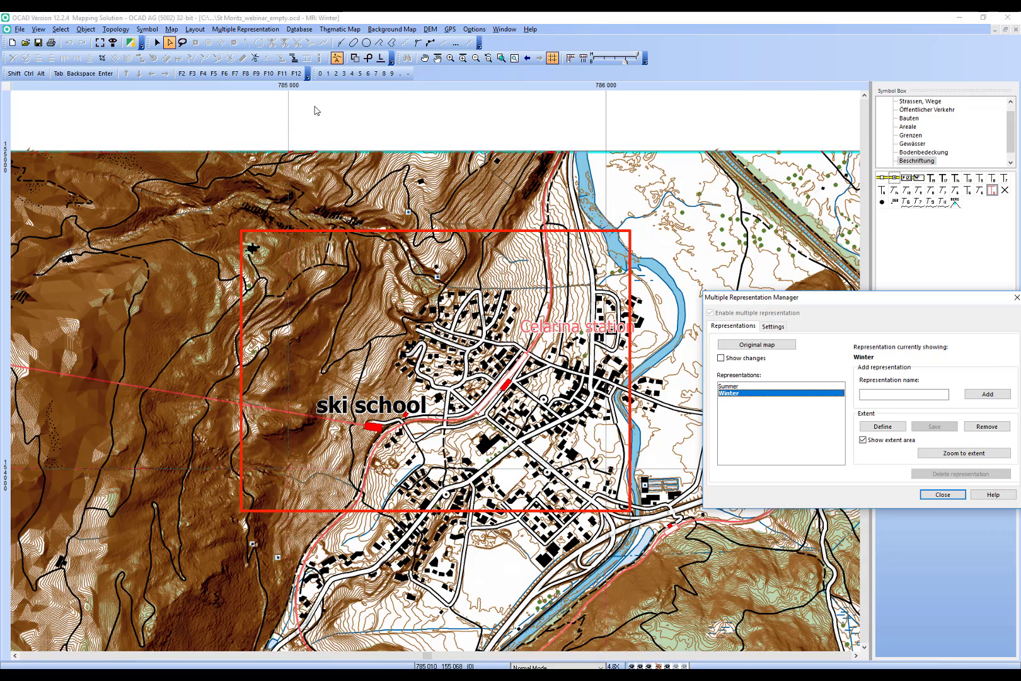
left_click(157, 44)
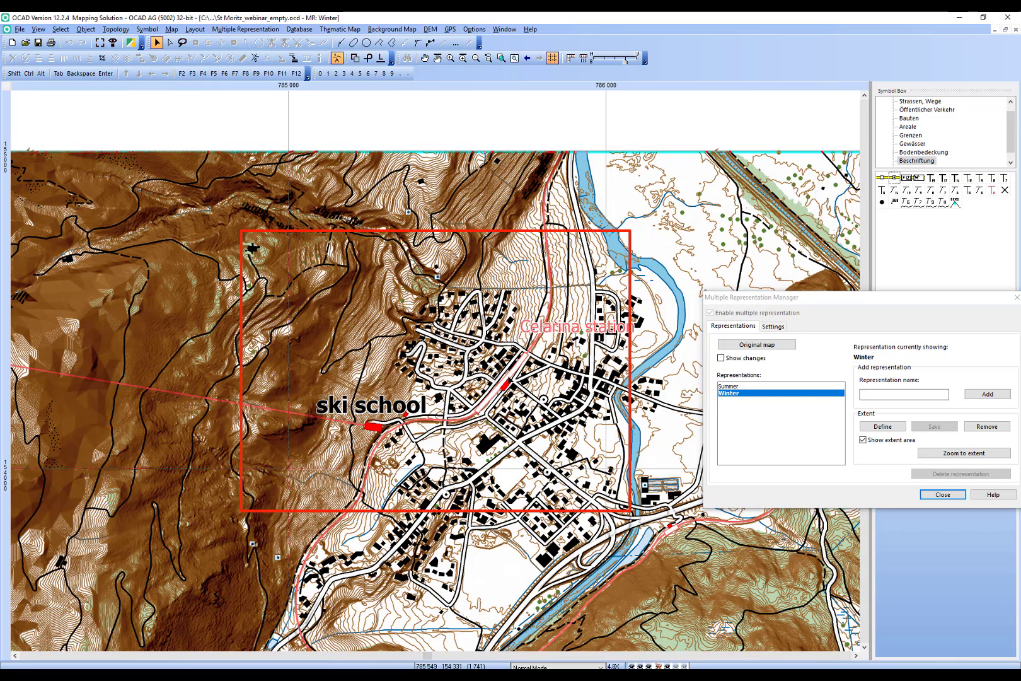
left_click(519, 329)
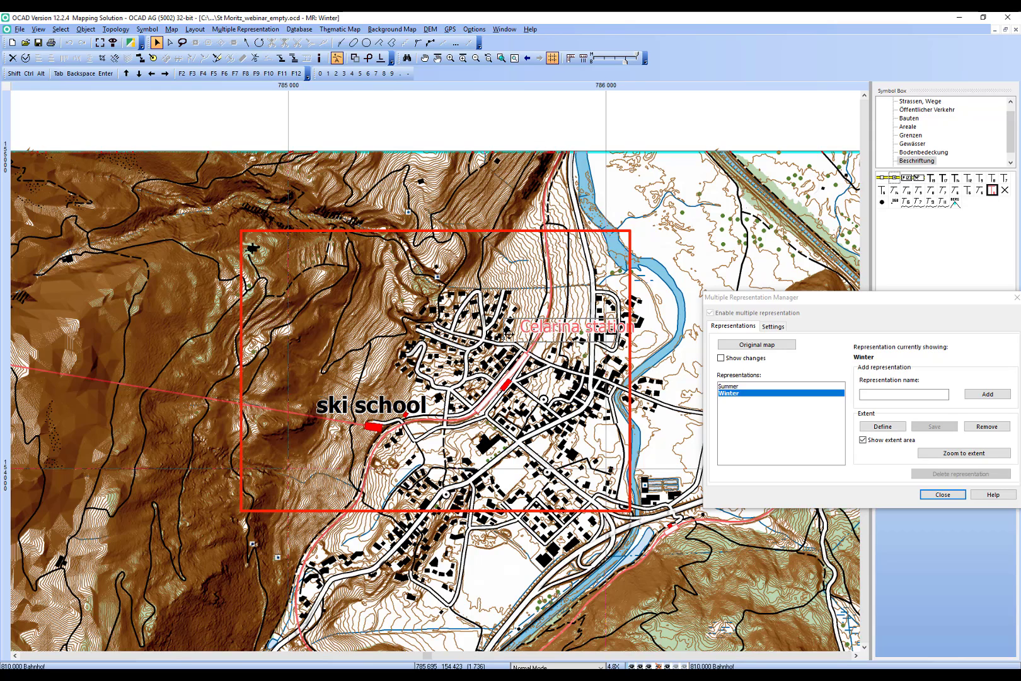
mouse_move(508, 334)
left_mouse_down()
mouse_move(494, 340)
mouse_move(517, 334)
left_mouse_up()
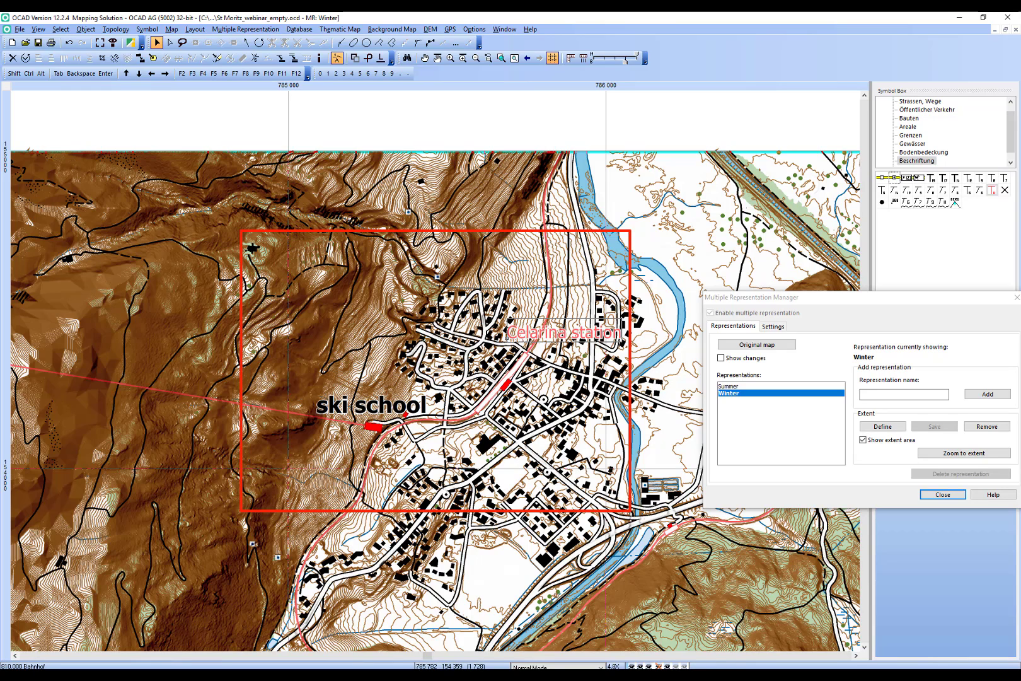
key("Escape")
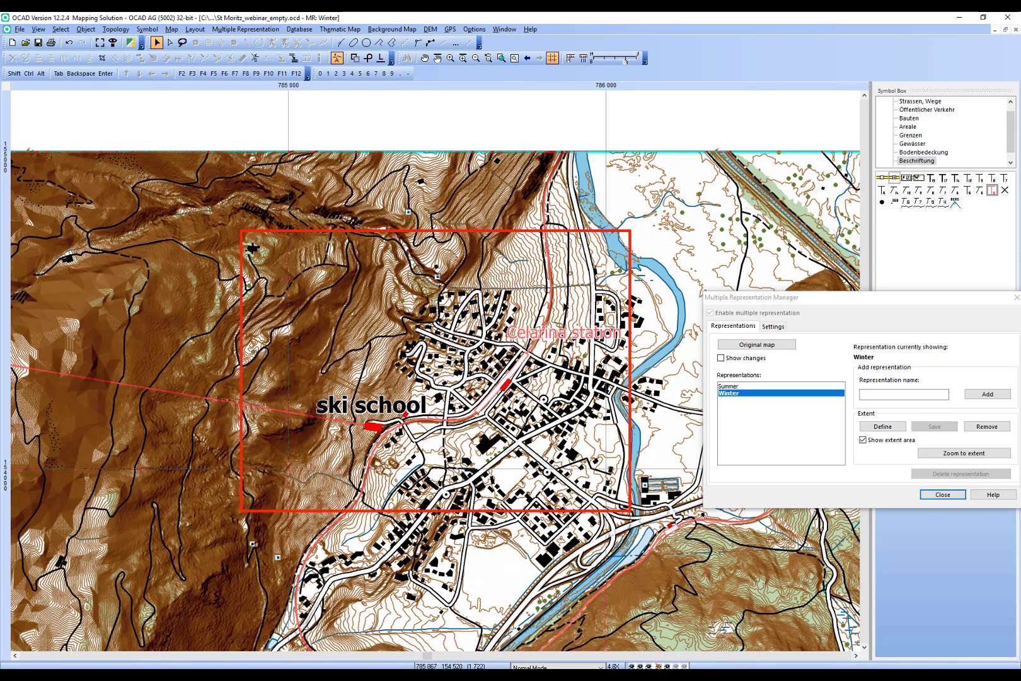